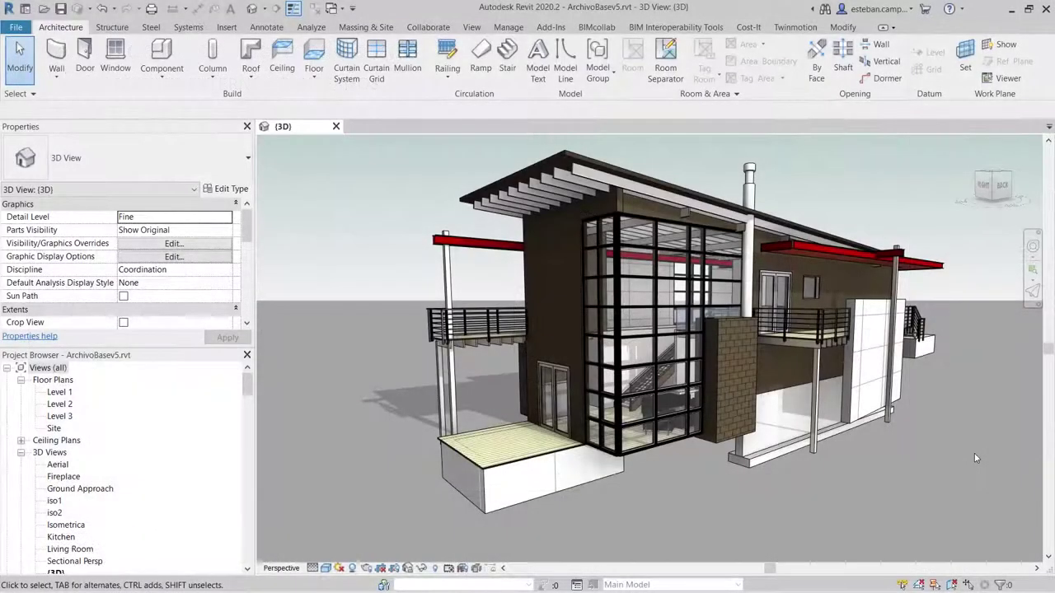
Re-export the Revit model to IFC as ArchivoBasev5.ifc, overwriting the existing file
{"action": "left_click", "coordinate": [14, 30]}
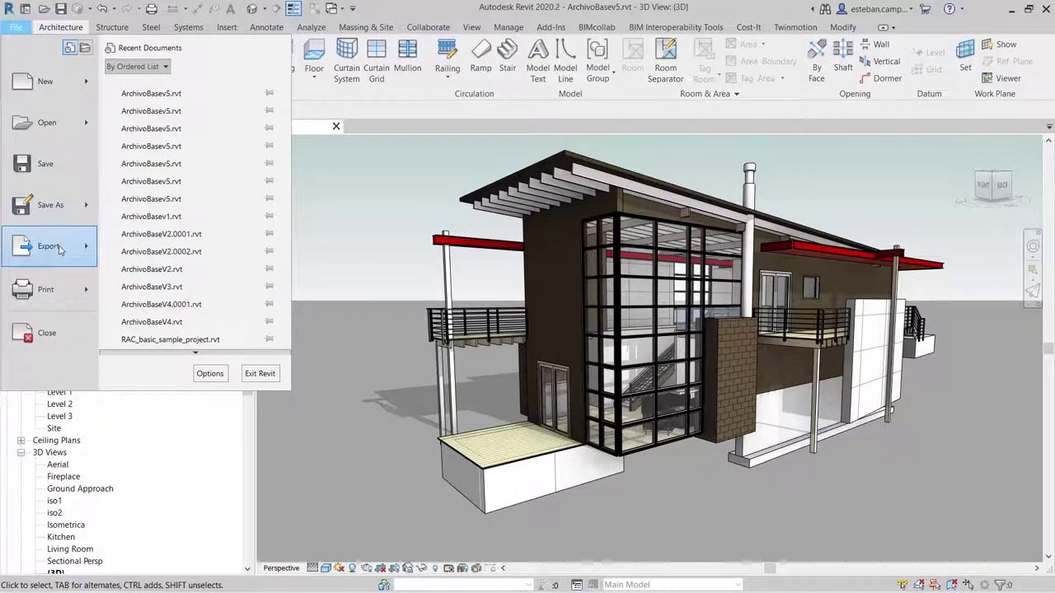
{"action": "mouse_move", "coordinate": [51, 246]}
{"action": "left_click", "coordinate": [153, 318]}
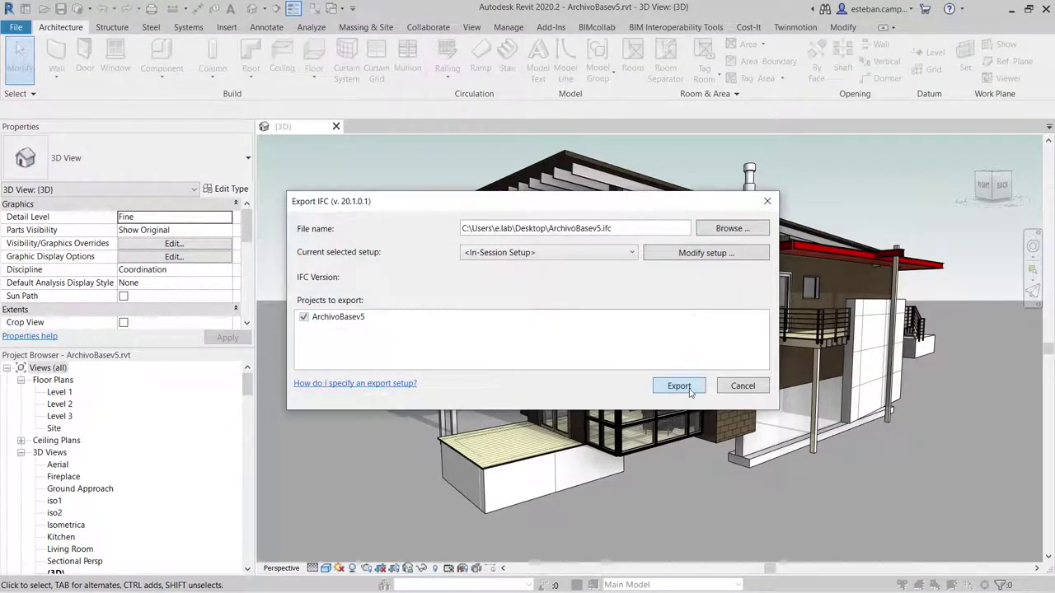
{"action": "left_click", "coordinate": [689, 388]}
{"action": "left_click", "coordinate": [567, 310]}
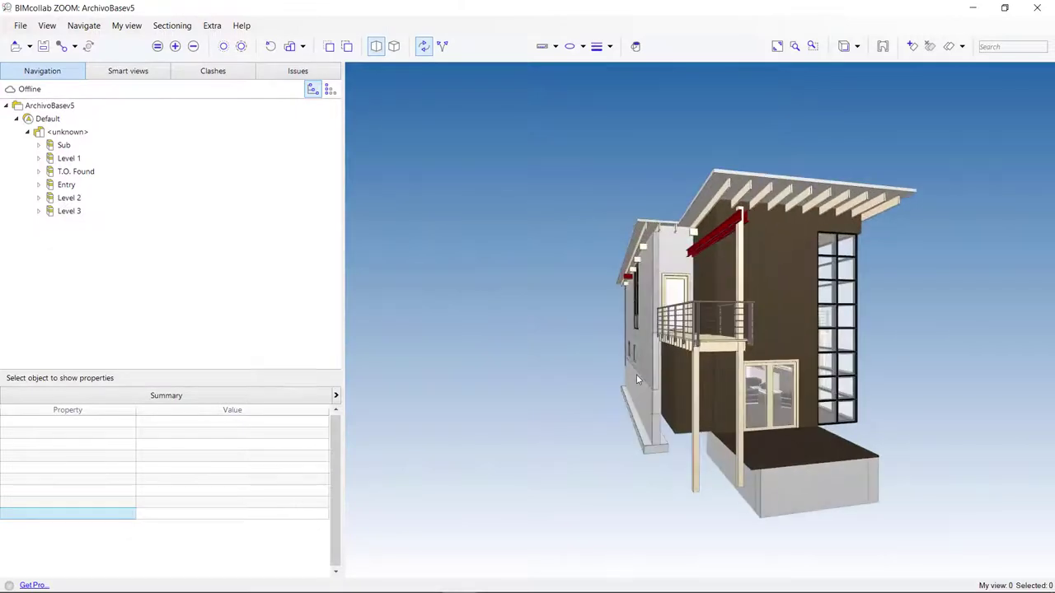
Expand Local and the Manual de Entrega (MEI) smart view set to list checks 3.1 through 4.3
{"action": "mouse_move", "coordinate": [636, 379]}
{"action": "left_mouse_down"}
{"action": "mouse_move", "coordinate": [523, 379]}
{"action": "mouse_move", "coordinate": [546, 370]}
{"action": "mouse_move", "coordinate": [633, 405]}
{"action": "mouse_move", "coordinate": [838, 426]}
{"action": "mouse_move", "coordinate": [697, 426]}
{"action": "mouse_move", "coordinate": [801, 426]}
{"action": "mouse_move", "coordinate": [606, 259]}
{"action": "left_mouse_up"}
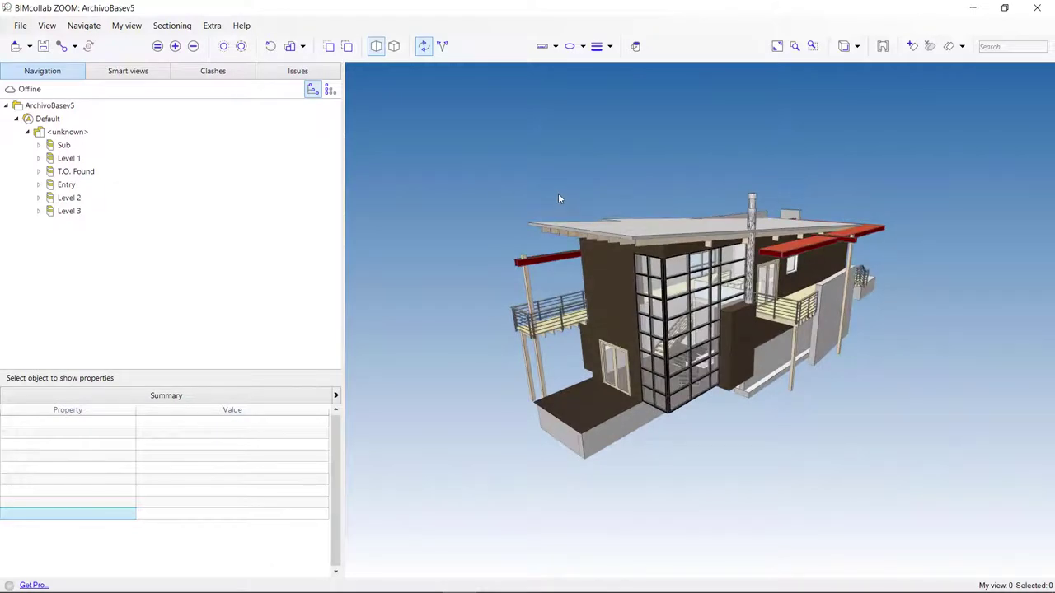
{"action": "left_click", "coordinate": [136, 74]}
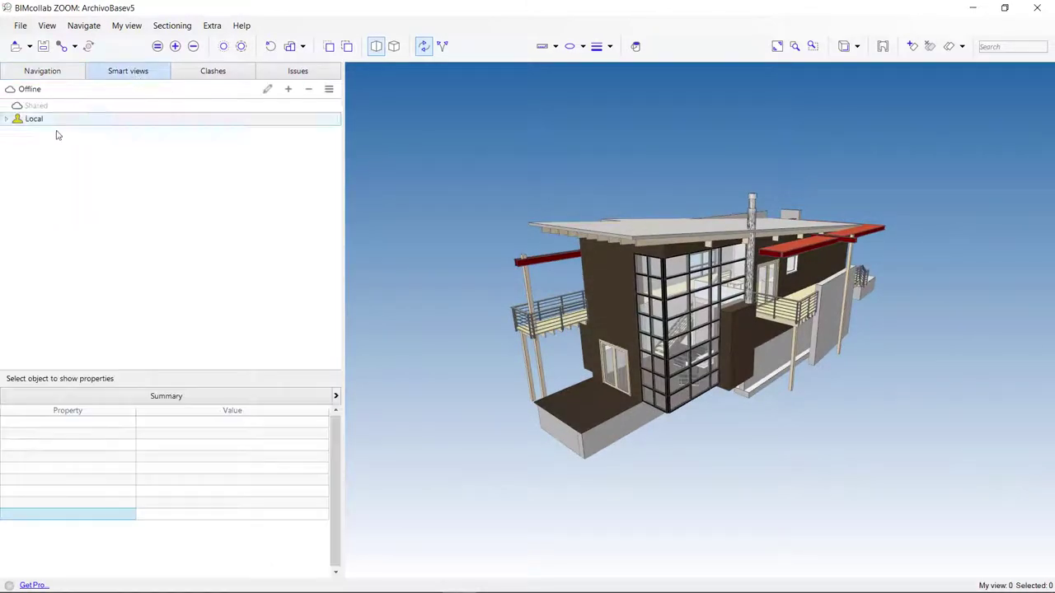
{"action": "left_click", "coordinate": [6, 119]}
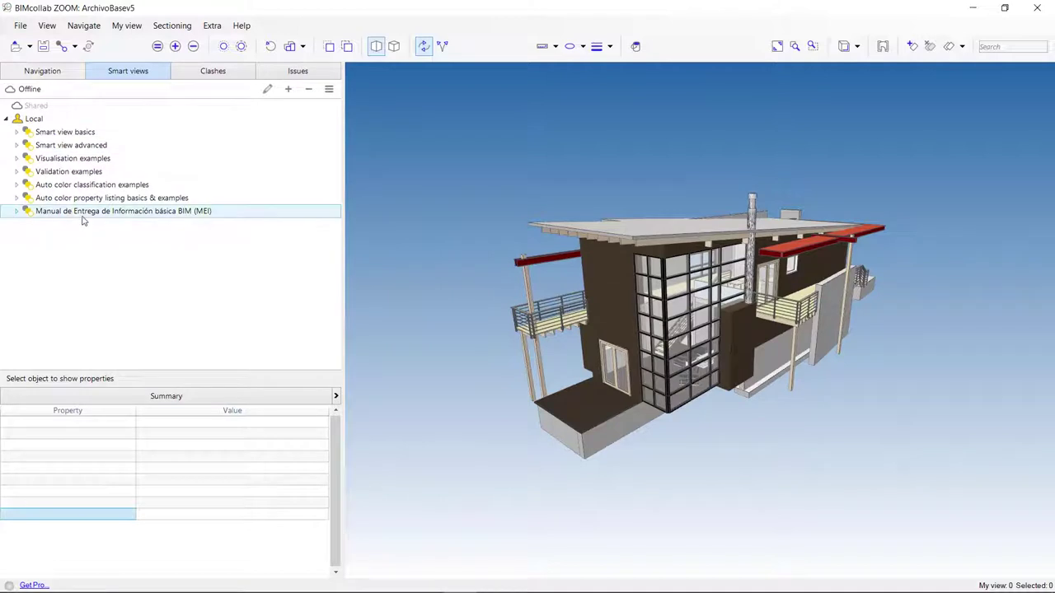
{"action": "left_click", "coordinate": [82, 212]}
{"action": "left_click", "coordinate": [15, 211]}
{"action": "scroll", "coordinate": [165, 260], "scroll_direction": "down", "scroll_amount": 1}
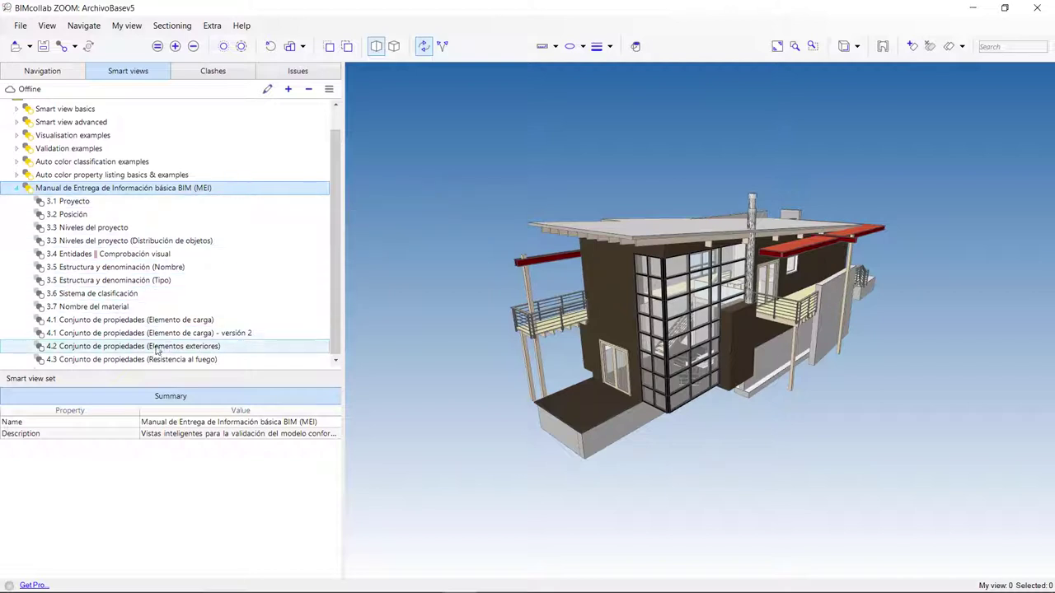
Apply the 4.2 Conjunto de propiedades (Elementos exteriores) smart view and inspect the green model
{"action": "left_click", "coordinate": [73, 349]}
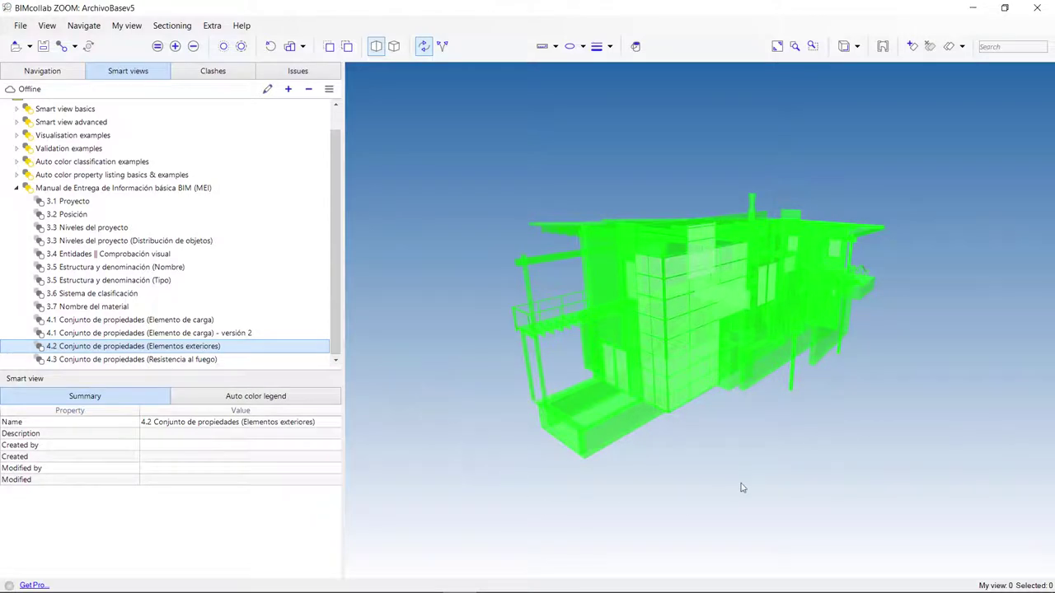
{"action": "mouse_move", "coordinate": [708, 456]}
{"action": "left_mouse_down"}
{"action": "mouse_move", "coordinate": [725, 354]}
{"action": "mouse_move", "coordinate": [707, 456]}
{"action": "left_mouse_up"}
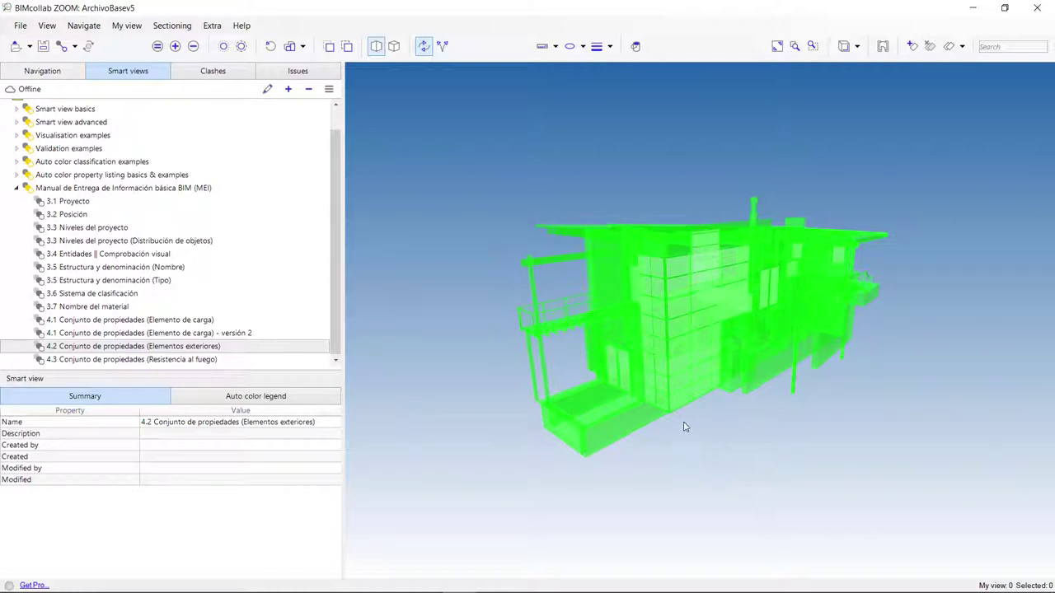
{"action": "scroll", "coordinate": [667, 401], "scroll_direction": "up", "scroll_amount": 1}
{"action": "scroll", "coordinate": [667, 400], "scroll_direction": "up", "scroll_amount": 1}
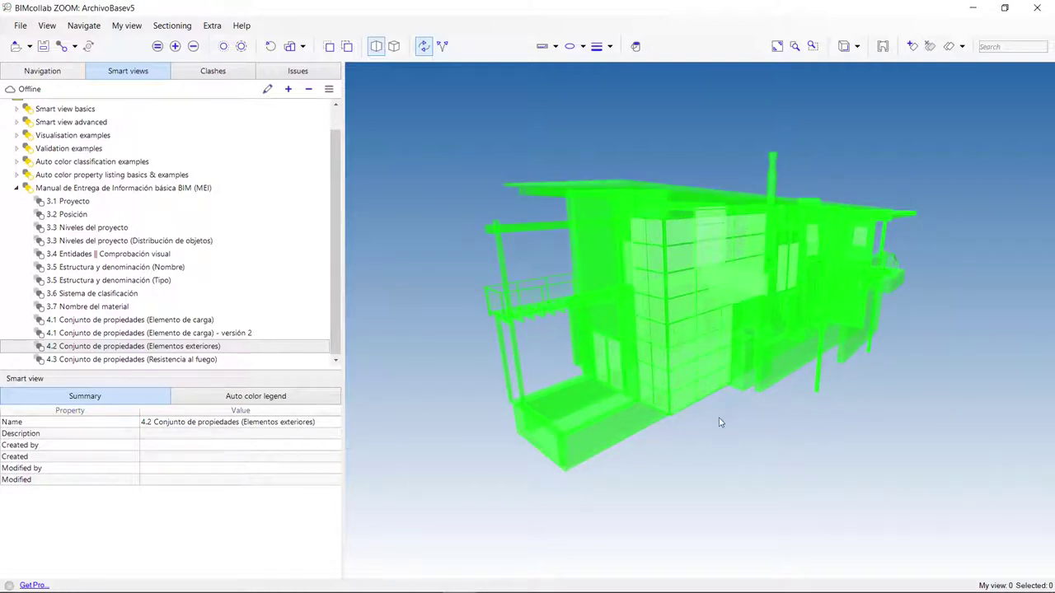
Review the 4.2 smart view's rules in the editor, then cancel without saving
{"action": "right_click", "coordinate": [218, 350]}
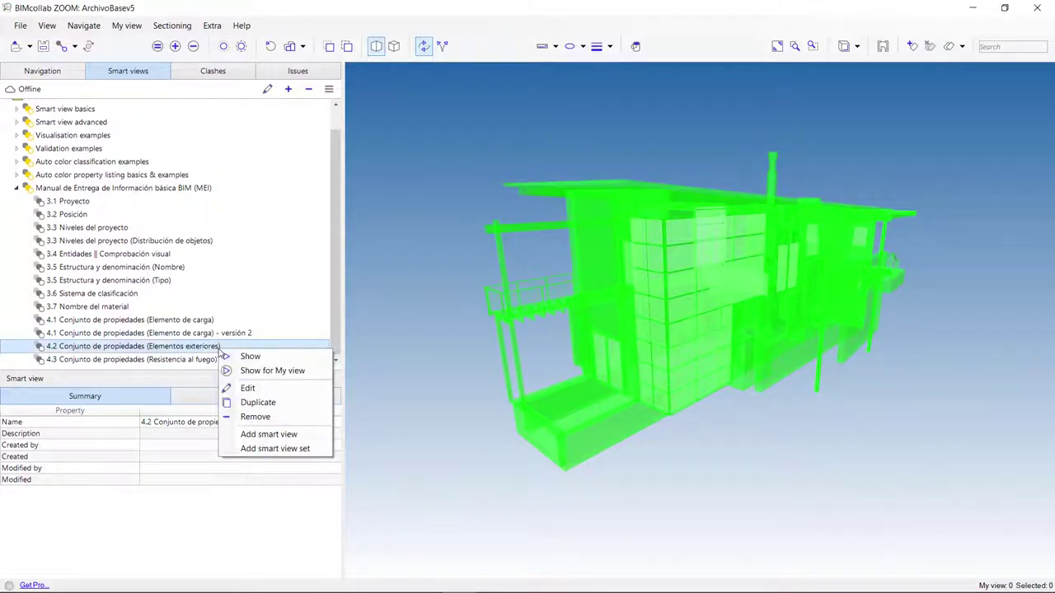
{"action": "left_click", "coordinate": [248, 388]}
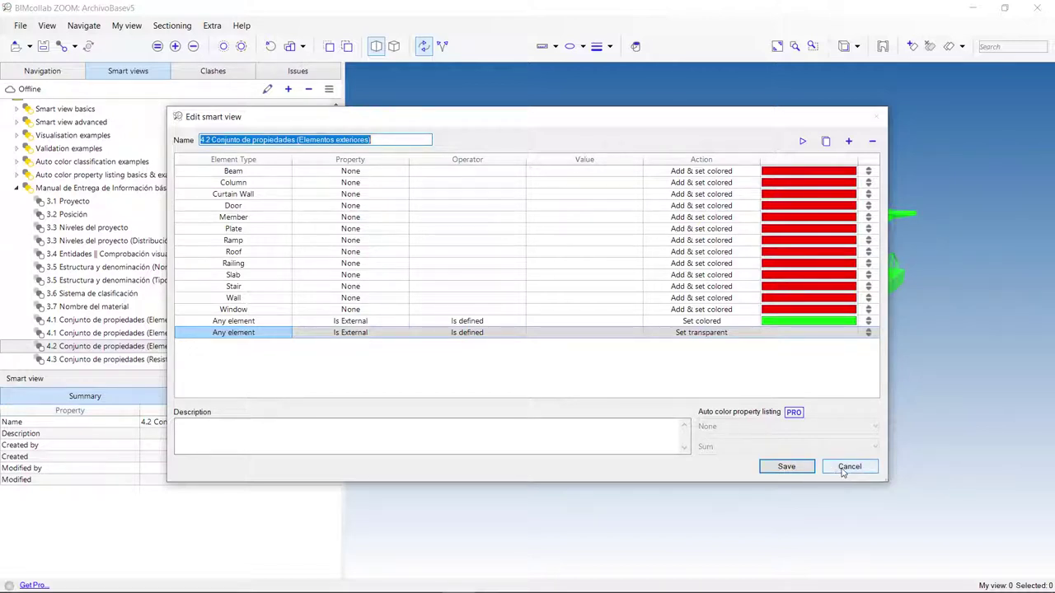
{"action": "left_click", "coordinate": [842, 472]}
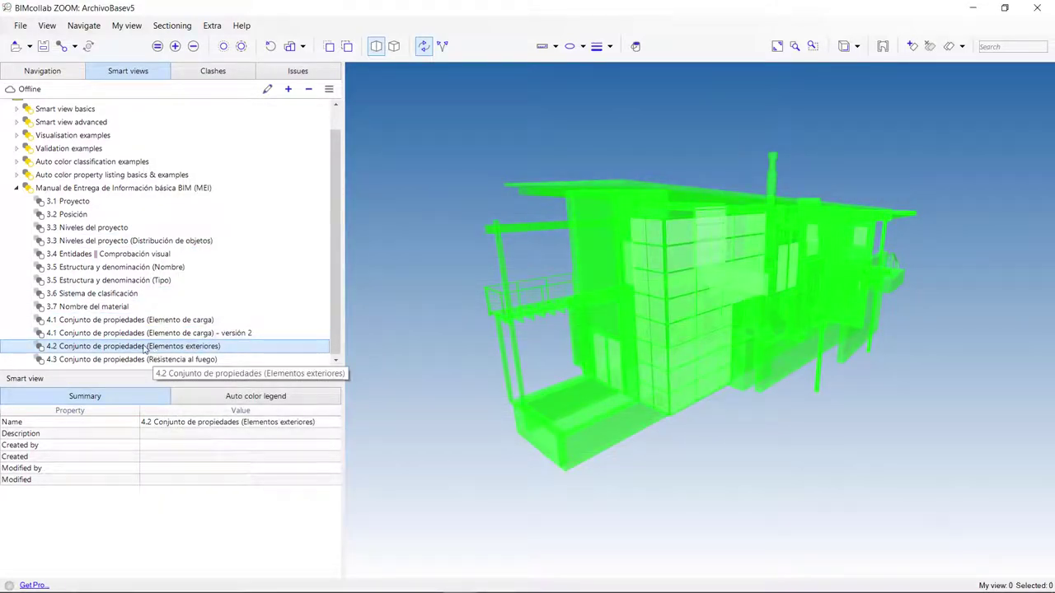
Duplicate the 4.2 smart view below the original and rename the copy with 'versión' replacing 'copy'
{"action": "right_click", "coordinate": [144, 349]}
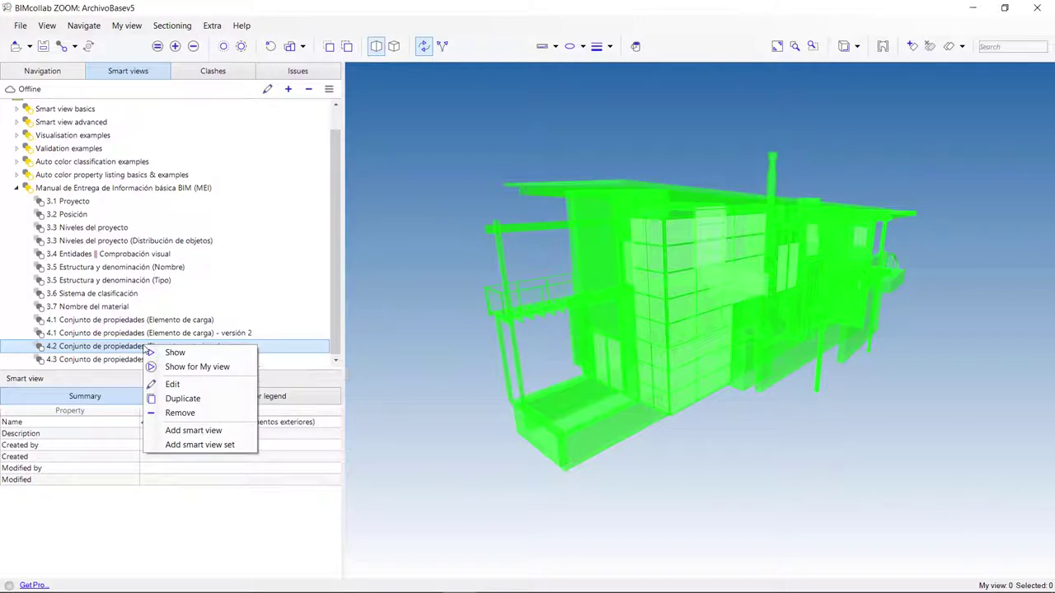
{"action": "left_click", "coordinate": [182, 398]}
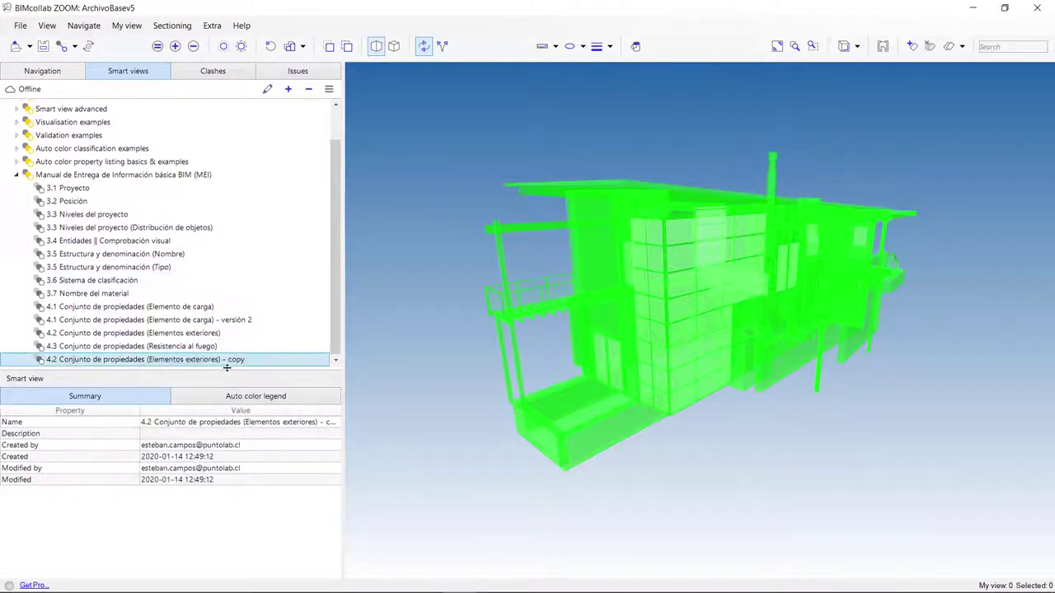
{"action": "left_click_drag", "start_coordinate": [232, 363], "coordinate": [241, 353]}
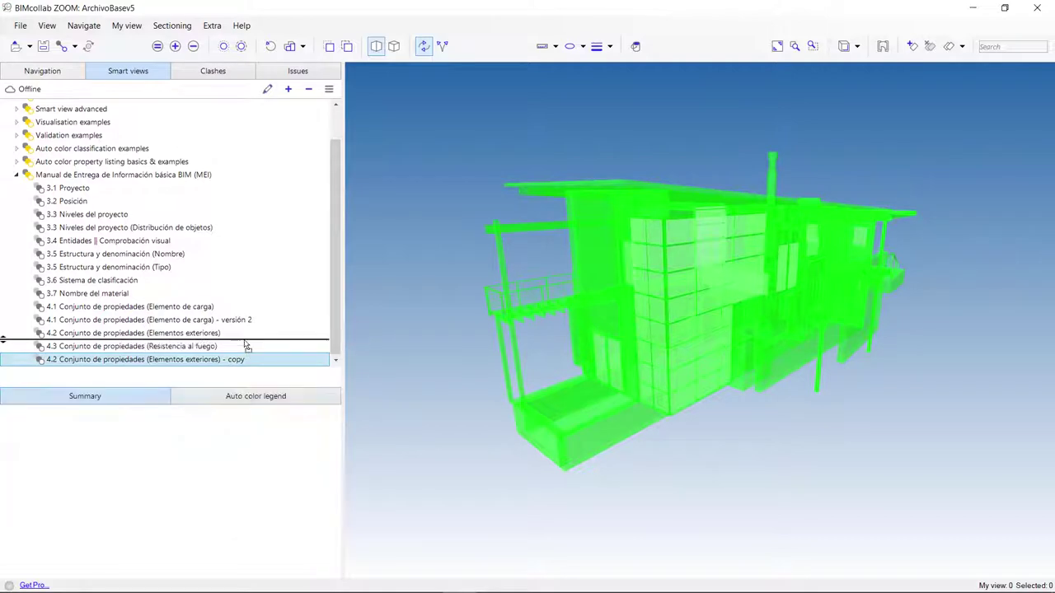
{"action": "right_click", "coordinate": [242, 351]}
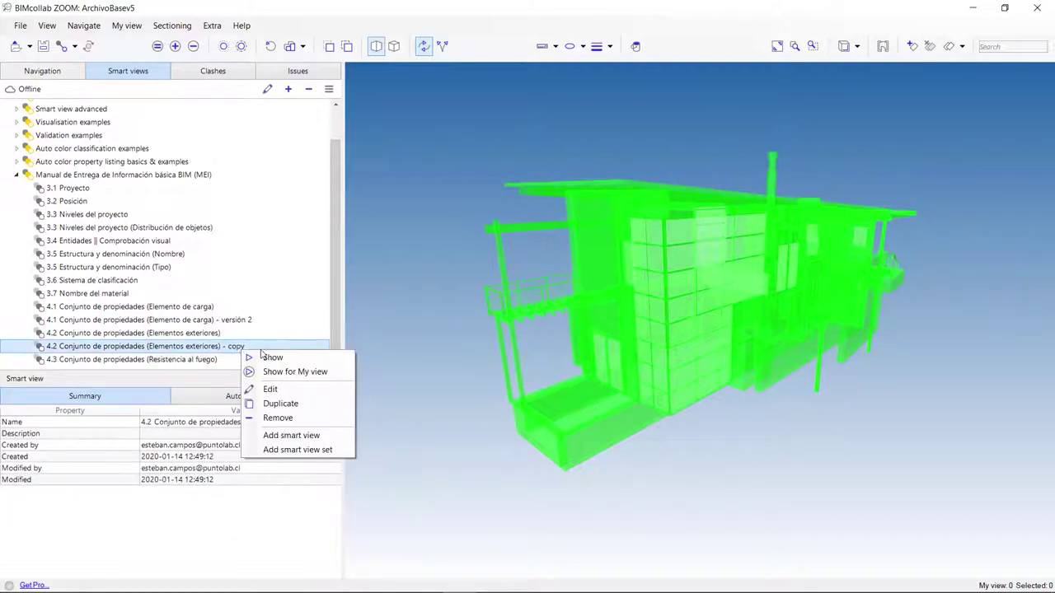
{"action": "left_click", "coordinate": [271, 389]}
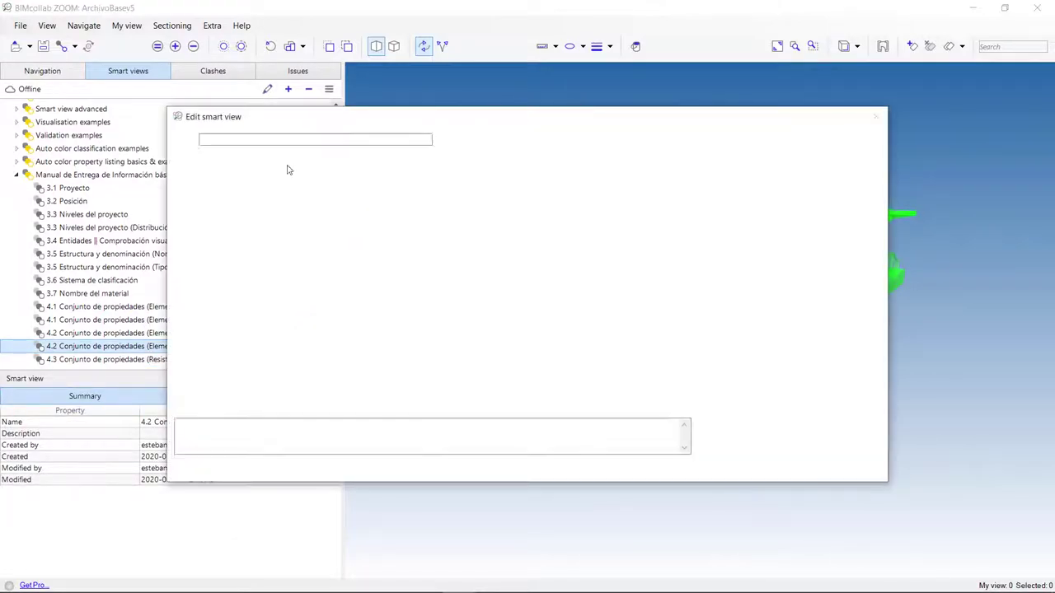
{"action": "double_click", "coordinate": [377, 140]}
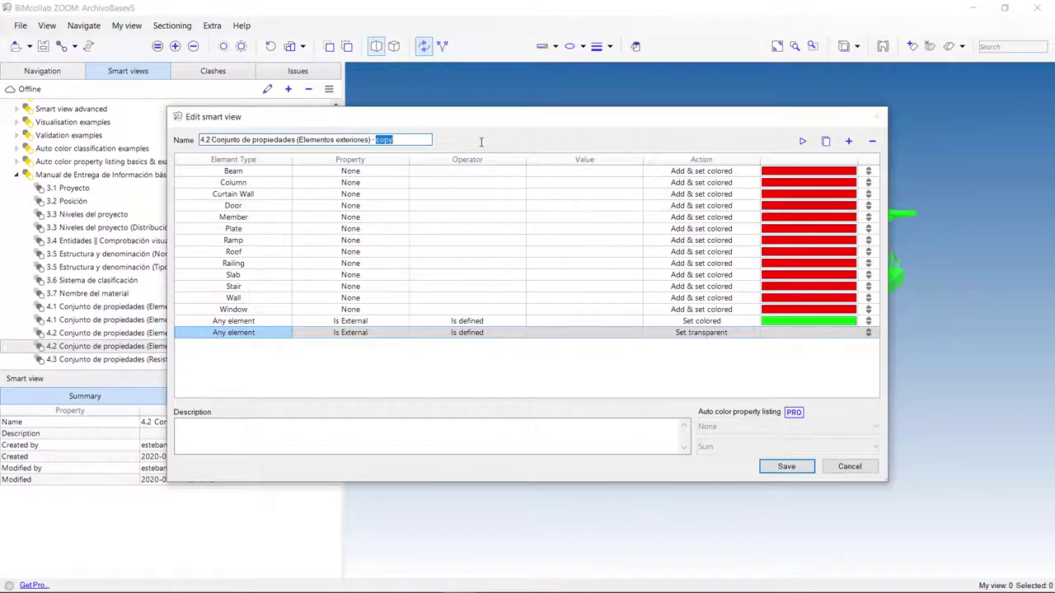
{"action": "type", "text": "versi"}
{"action": "type", "text": "ón 2"}
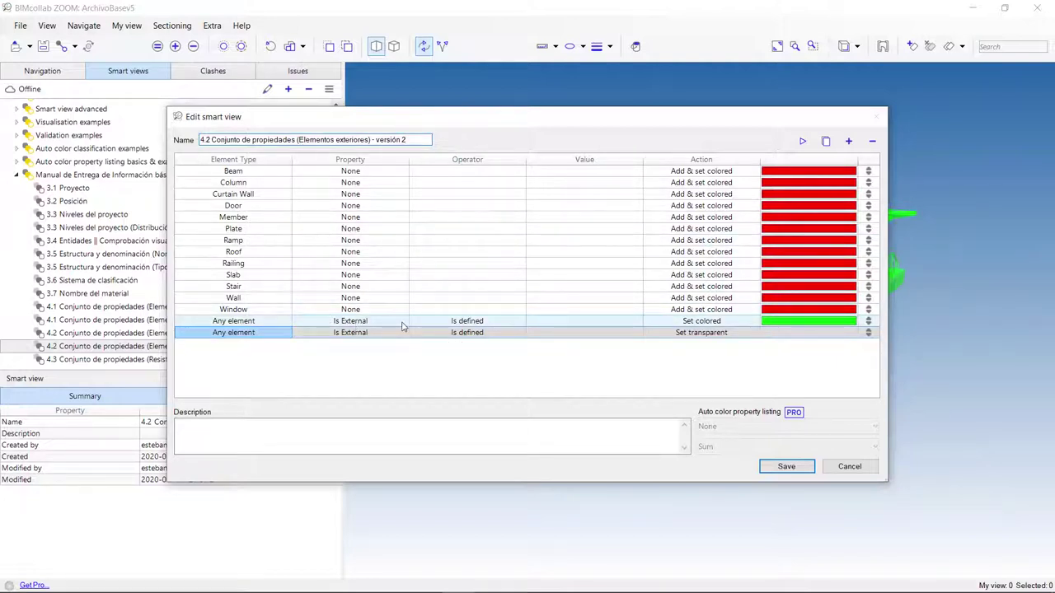
Make the green colour and transparency rules apply only when Is External is true
{"action": "left_click", "coordinate": [486, 321]}
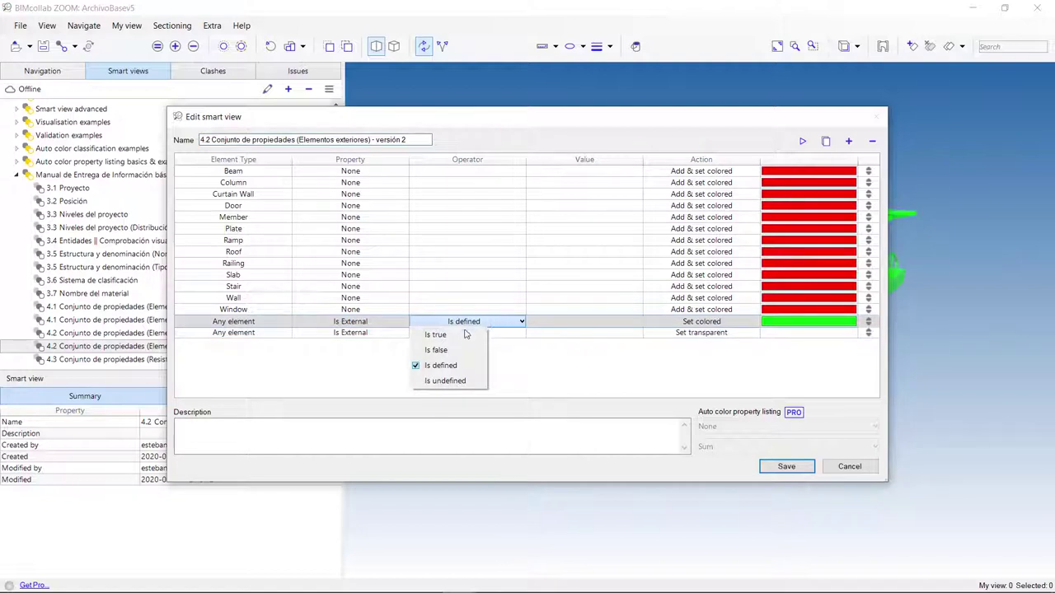
{"action": "left_click", "coordinate": [462, 335]}
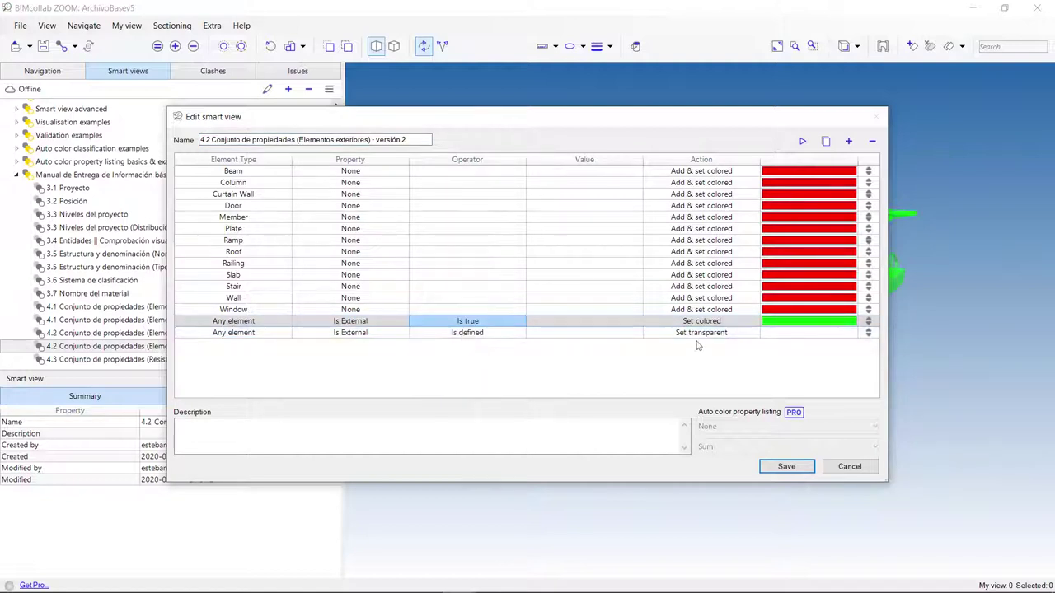
{"action": "left_click", "coordinate": [461, 332]}
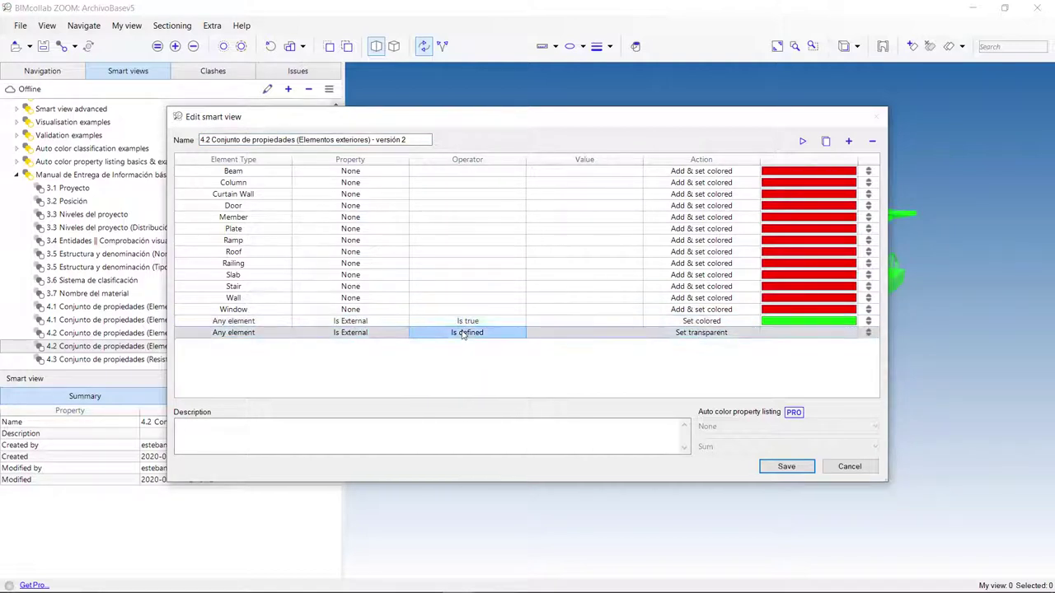
{"action": "left_click", "coordinate": [454, 345]}
Add a rule colouring elements yellow when Is External is false
{"action": "left_click", "coordinate": [848, 142]}
{"action": "left_click", "coordinate": [360, 345]}
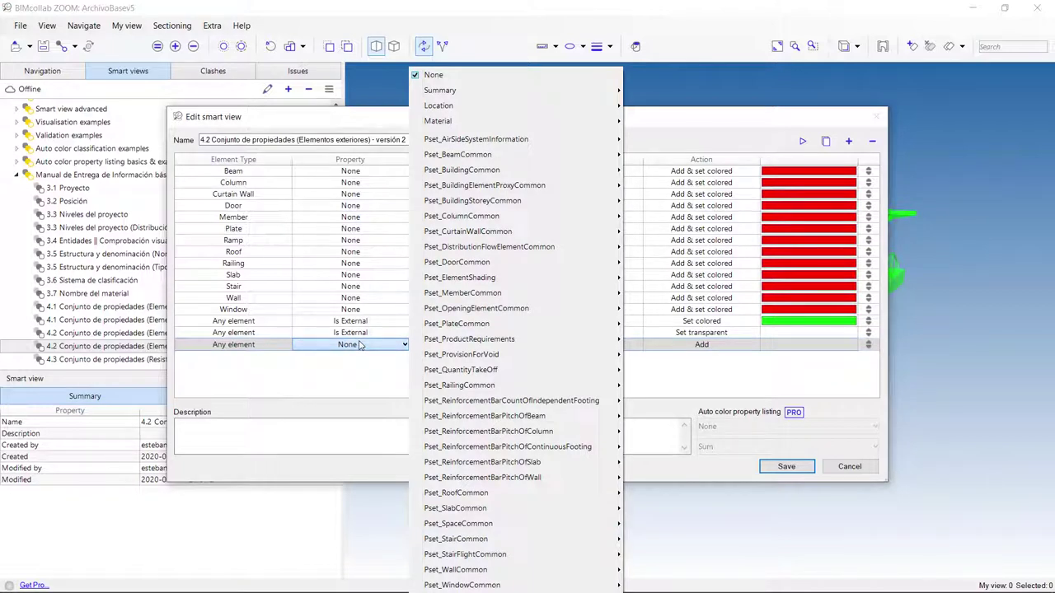
{"action": "mouse_move", "coordinate": [462, 90]}
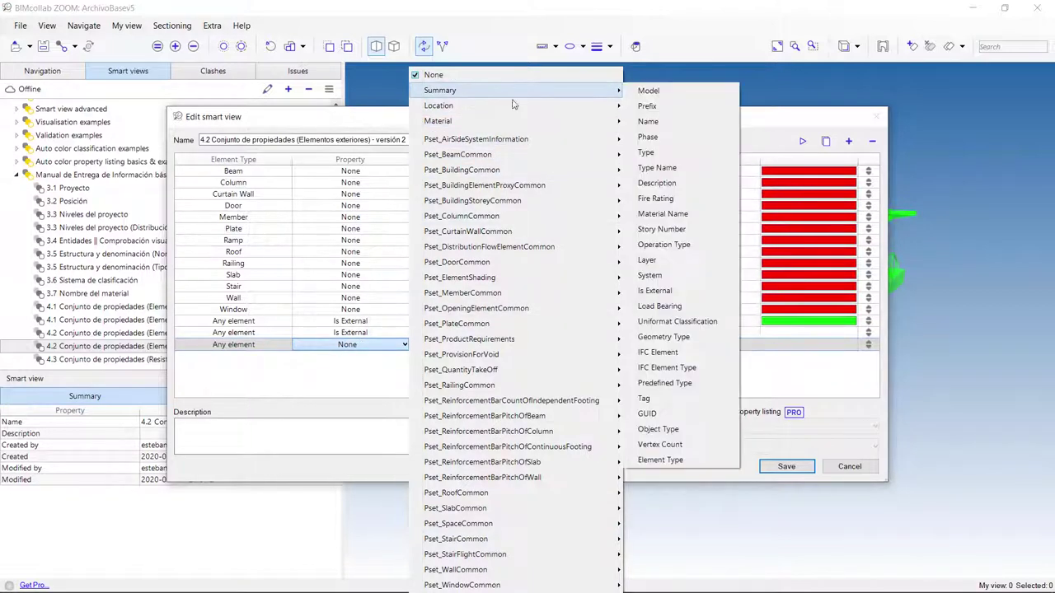
{"action": "left_click", "coordinate": [655, 295]}
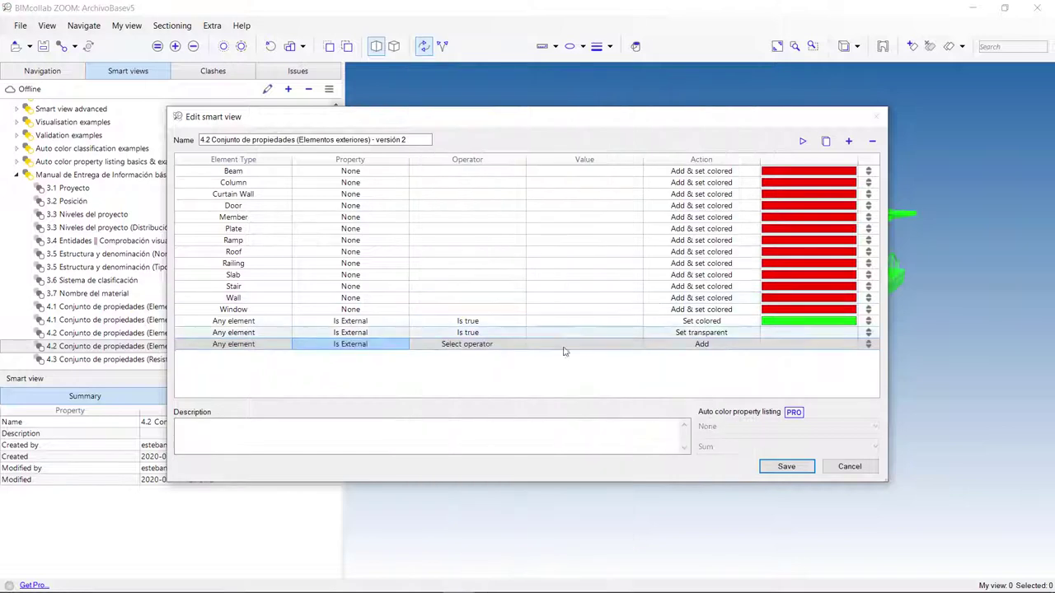
{"action": "left_click", "coordinate": [497, 347]}
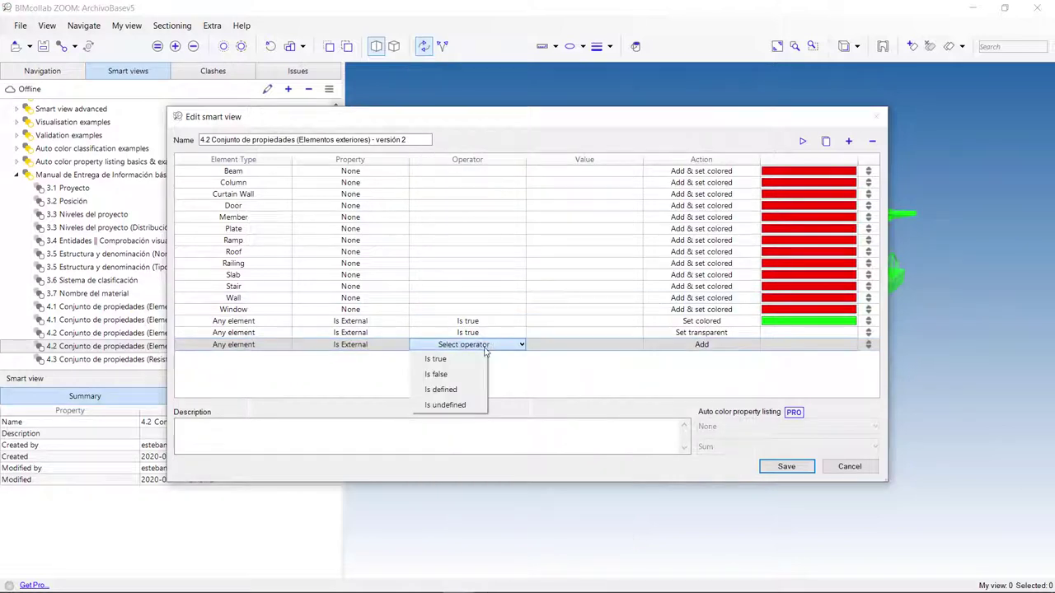
{"action": "left_click", "coordinate": [454, 378]}
{"action": "left_click", "coordinate": [696, 346]}
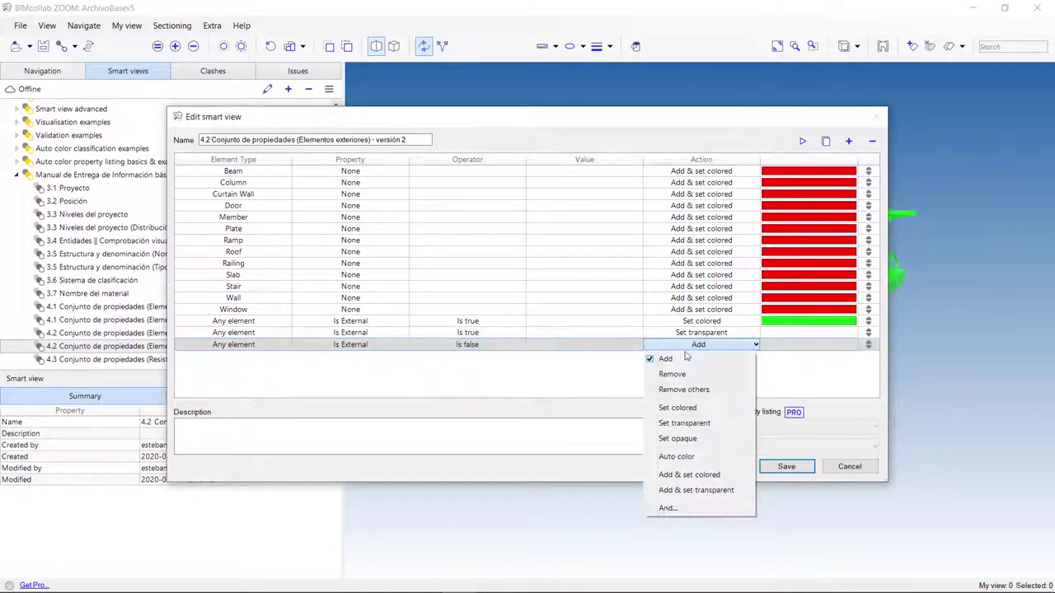
{"action": "left_click", "coordinate": [680, 410]}
{"action": "left_click", "coordinate": [779, 346]}
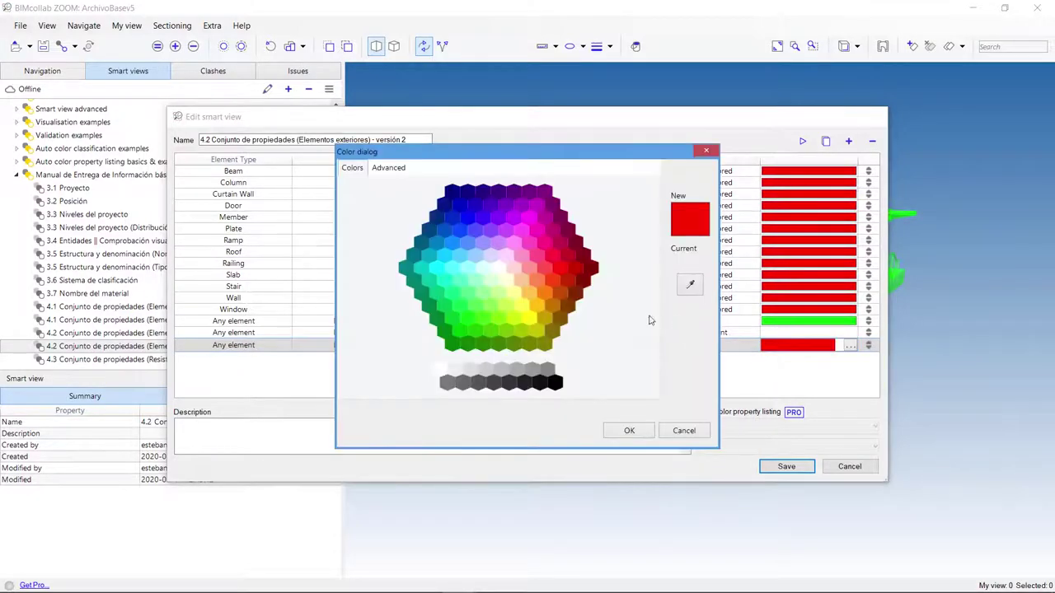
{"action": "left_click", "coordinate": [505, 307]}
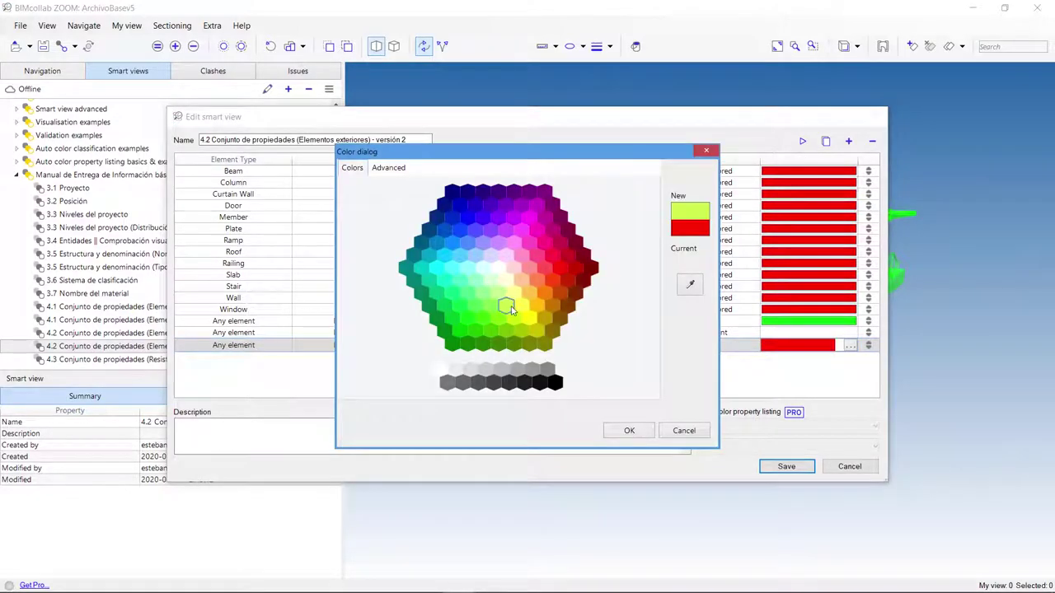
{"action": "left_click", "coordinate": [520, 306]}
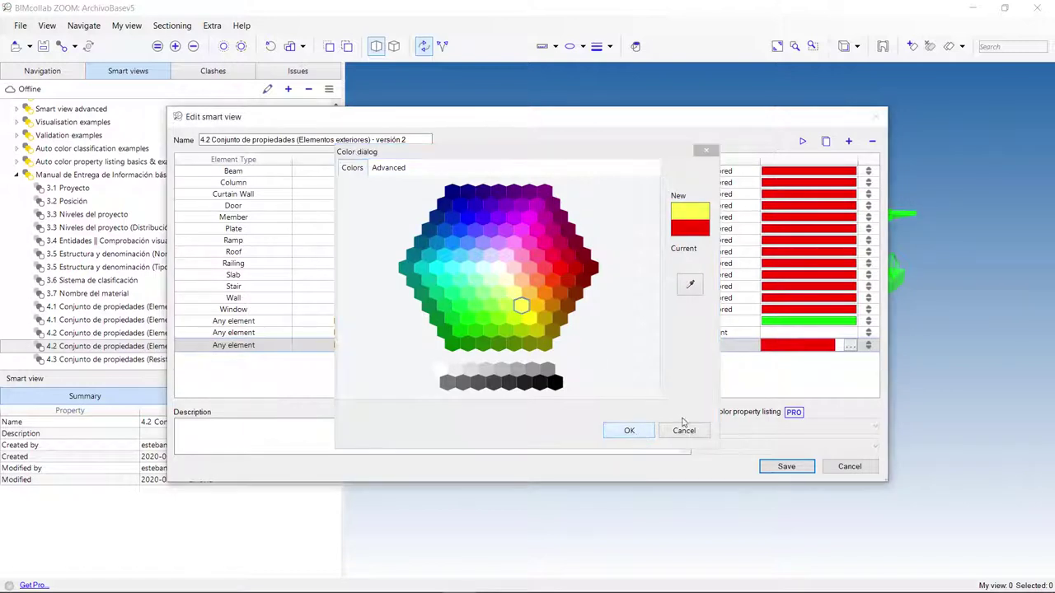
{"action": "left_click", "coordinate": [617, 431]}
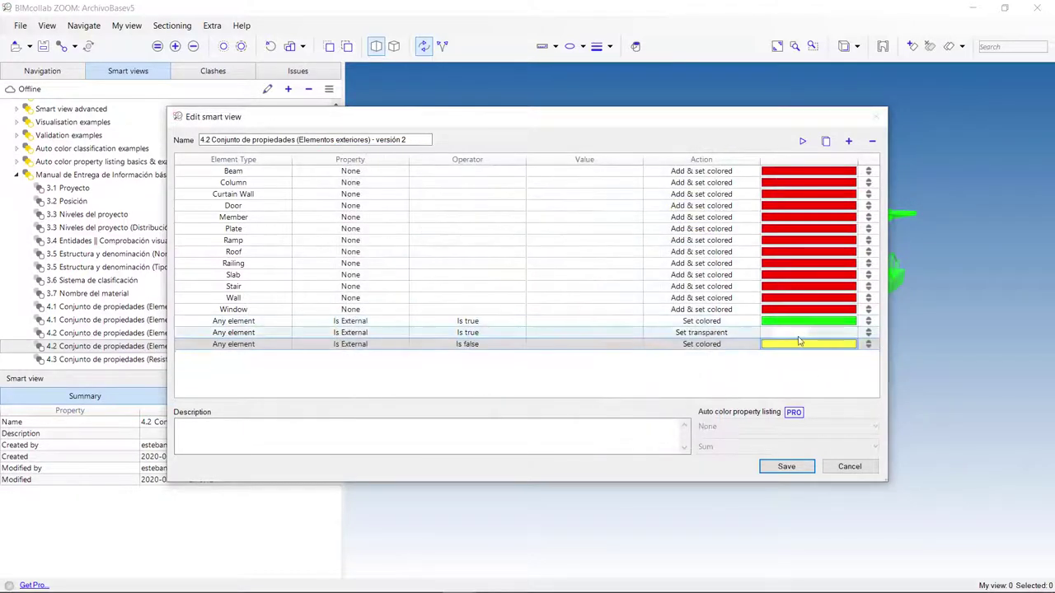
Save the edited 'versión 2' exterior-elements smart view
{"action": "left_click", "coordinate": [781, 468]}
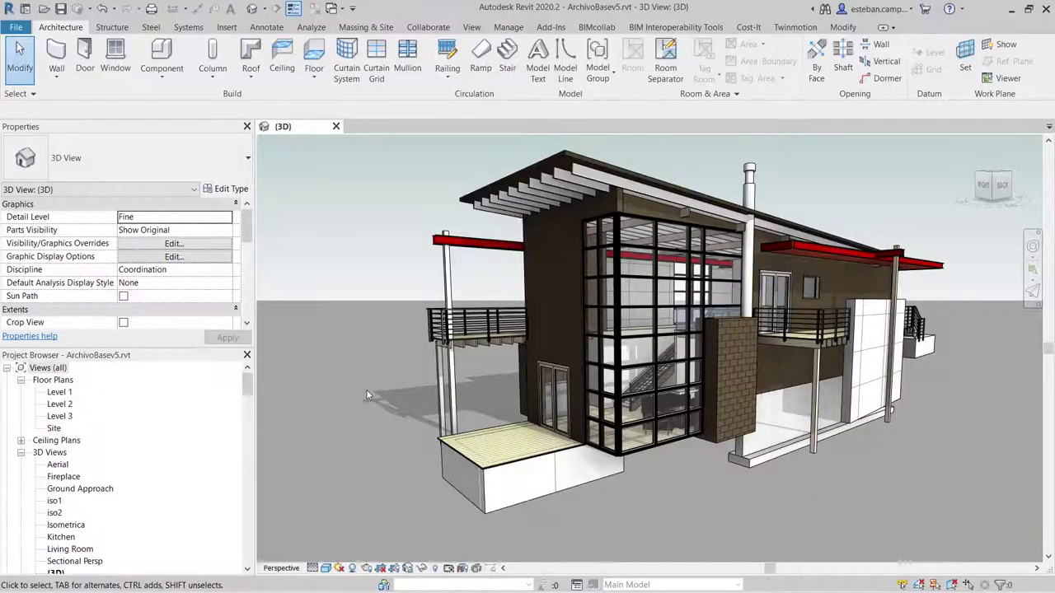
Select the tall column beside the front deck and start adding a new project parameter
{"action": "left_click", "coordinate": [452, 389]}
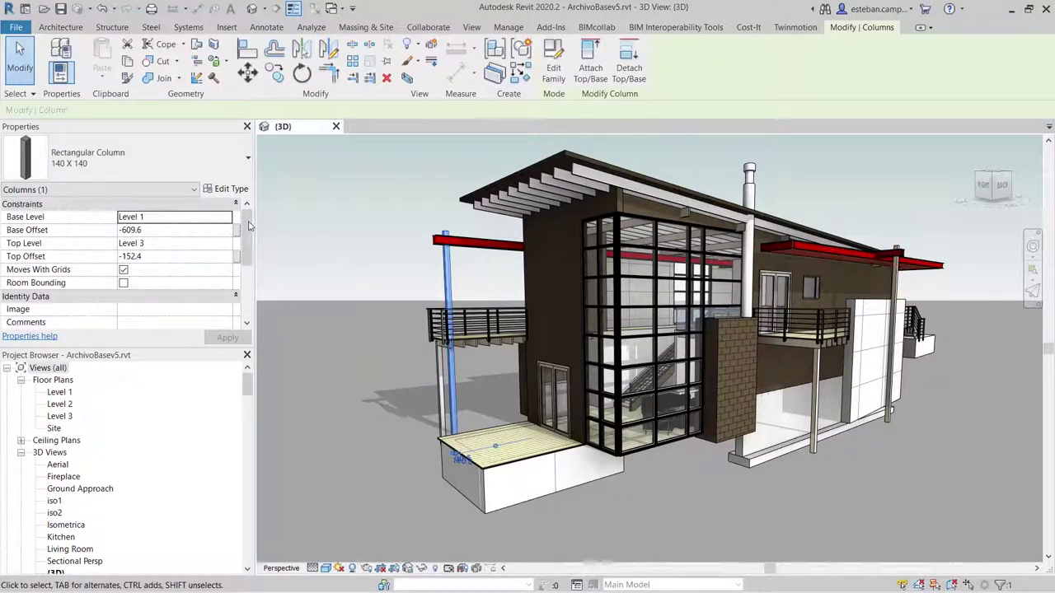
{"action": "mouse_move", "coordinate": [245, 225]}
{"action": "left_mouse_down"}
{"action": "mouse_move", "coordinate": [240, 282]}
{"action": "mouse_move", "coordinate": [249, 217]}
{"action": "left_mouse_up"}
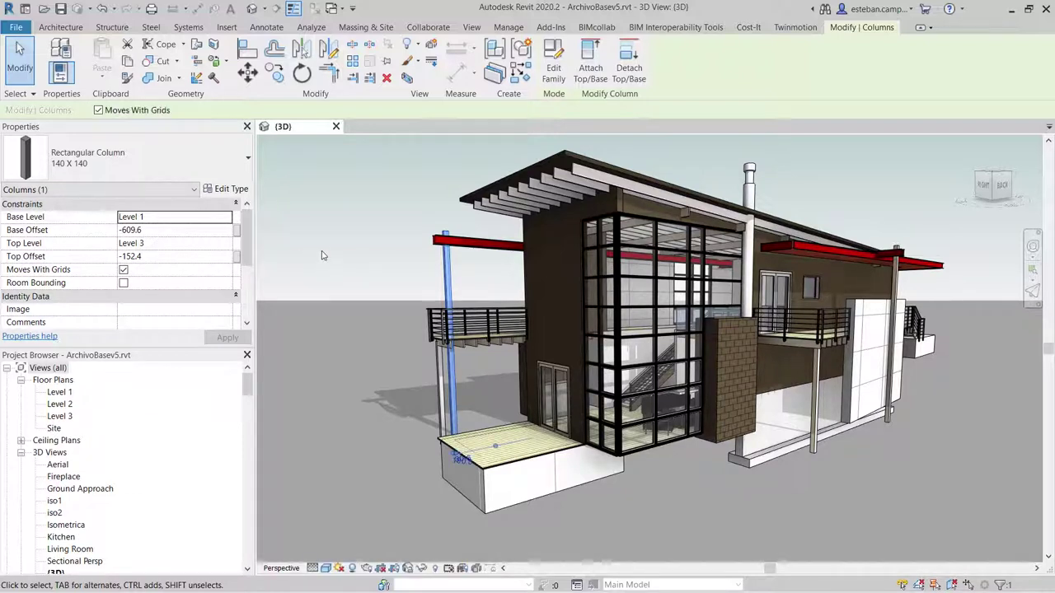
{"action": "left_click", "coordinate": [508, 28]}
{"action": "left_click", "coordinate": [234, 48]}
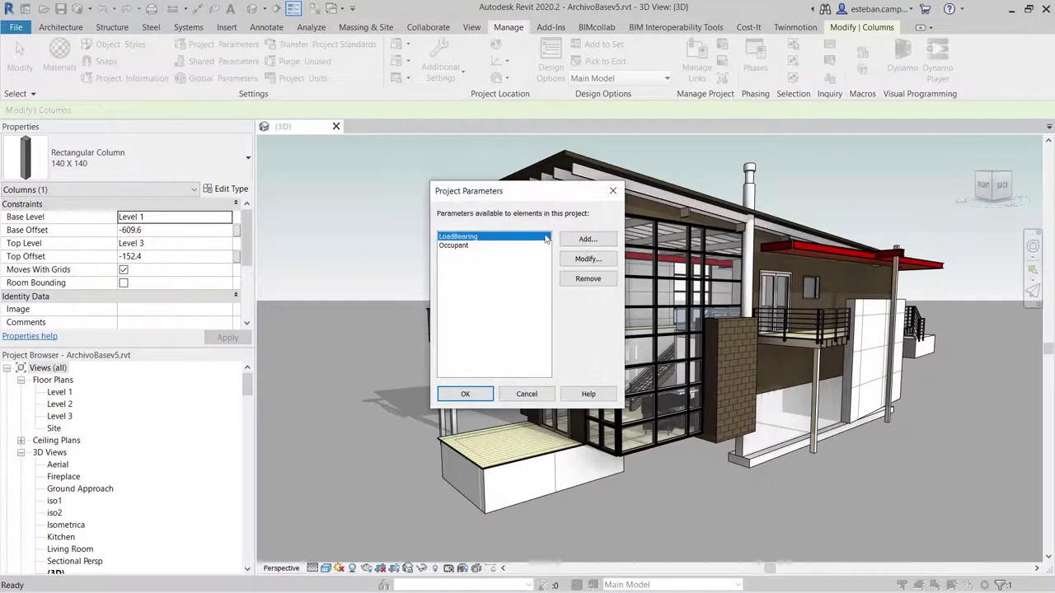
{"action": "left_click", "coordinate": [586, 239]}
{"action": "type", "text": "IsExternal"}
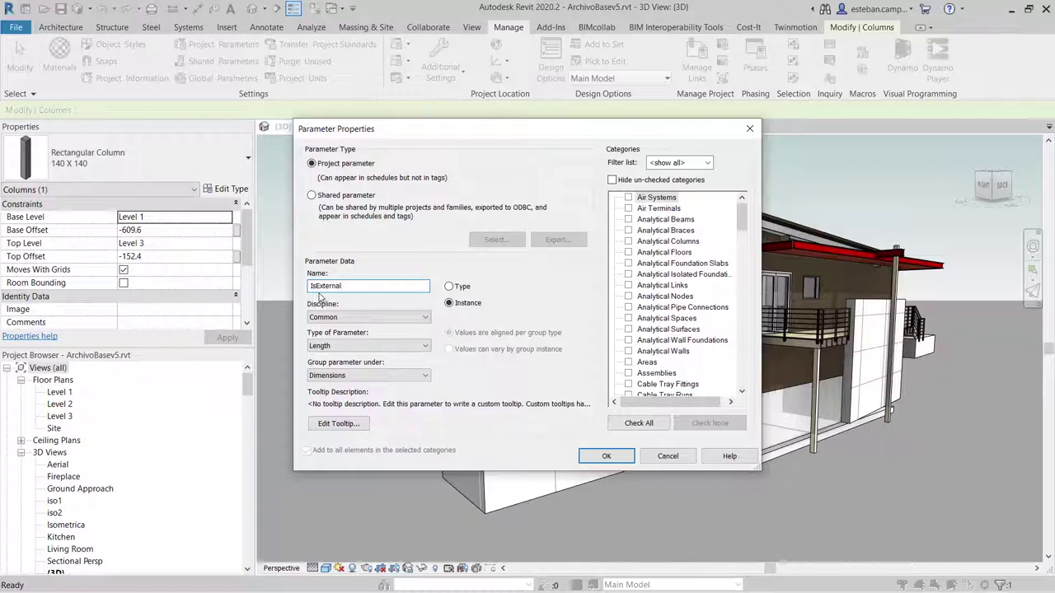
Define IsExternal as a Yes/No parameter grouped under IFC Parameters for the Columns category
{"action": "left_click", "coordinate": [338, 345]}
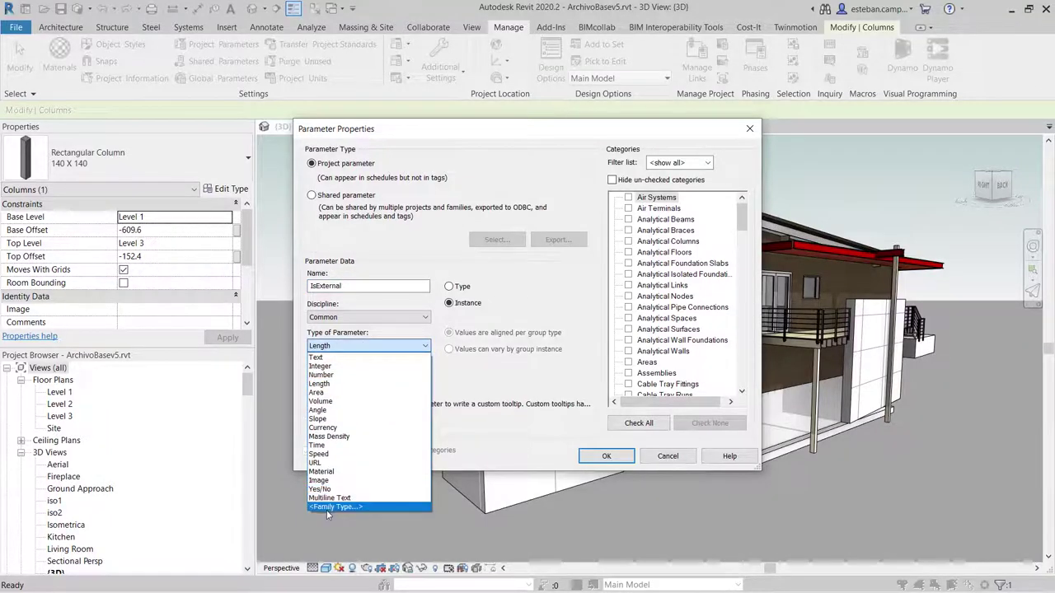
{"action": "left_click", "coordinate": [343, 491]}
{"action": "left_click", "coordinate": [366, 375]}
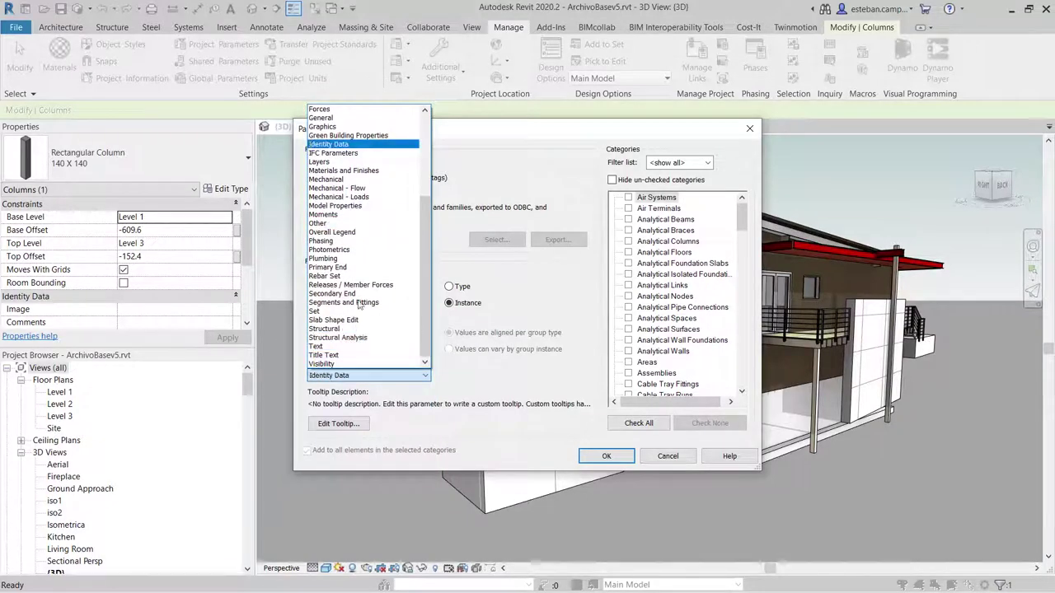
{"action": "left_click", "coordinate": [333, 153]}
{"action": "left_click", "coordinate": [661, 242]}
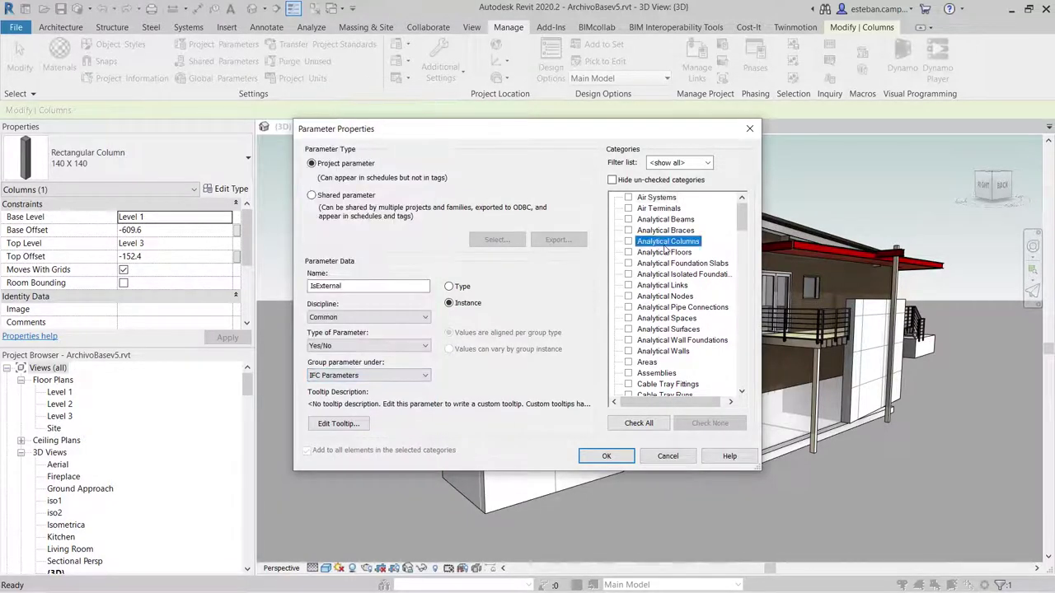
{"action": "key", "text": "c"}
{"action": "scroll", "coordinate": [636, 338], "scroll_direction": "down", "scroll_amount": 2}
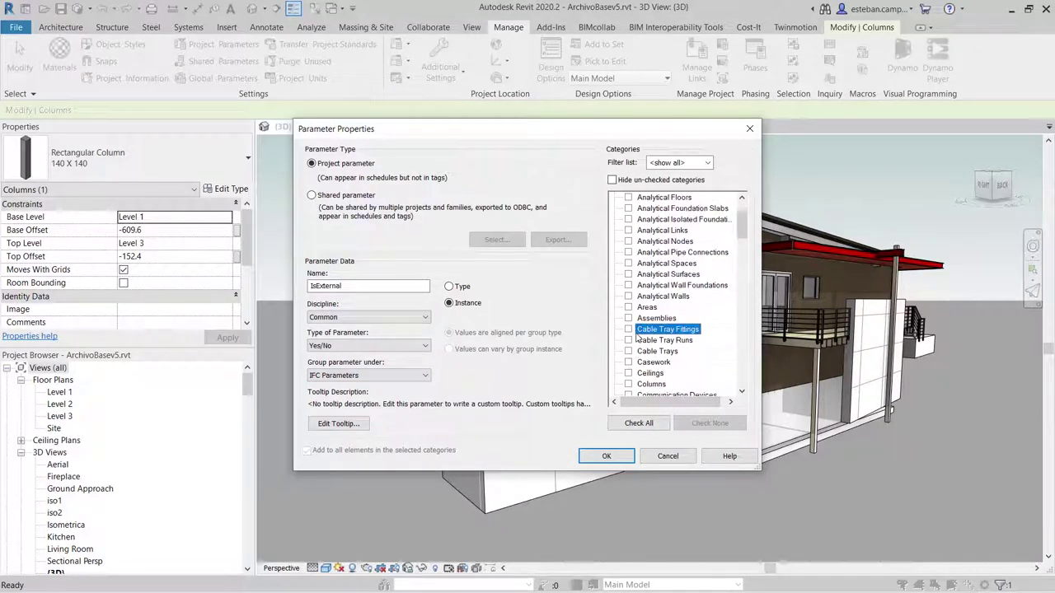
{"action": "scroll", "coordinate": [633, 344], "scroll_direction": "down", "scroll_amount": 1}
{"action": "left_click", "coordinate": [629, 340]}
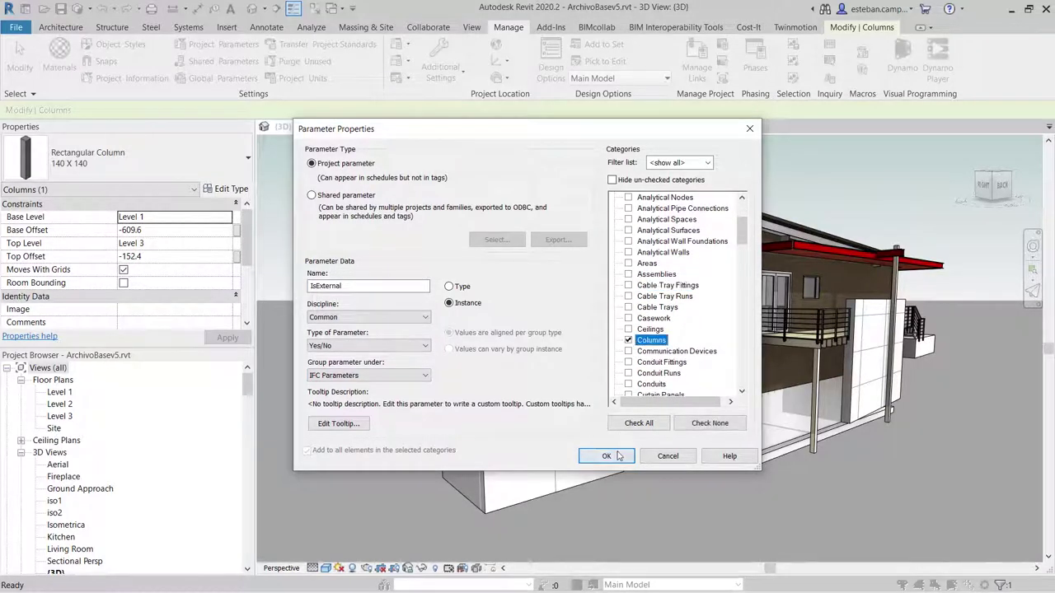
{"action": "left_click", "coordinate": [607, 456]}
Tick IsExternal for the tall column beside the front deck
{"action": "left_click", "coordinate": [464, 394]}
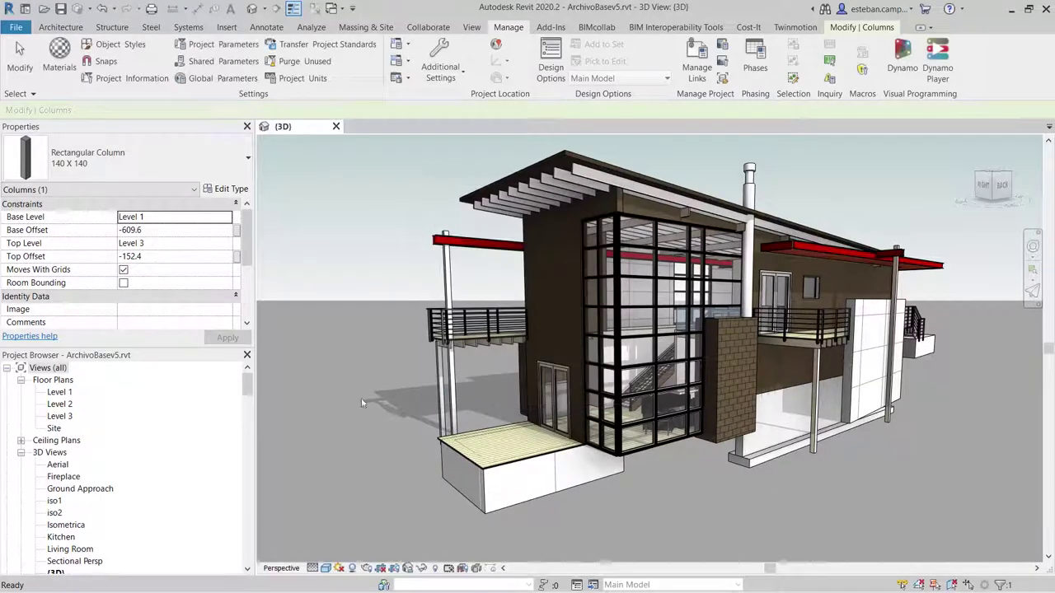
{"action": "key", "text": "Escape"}
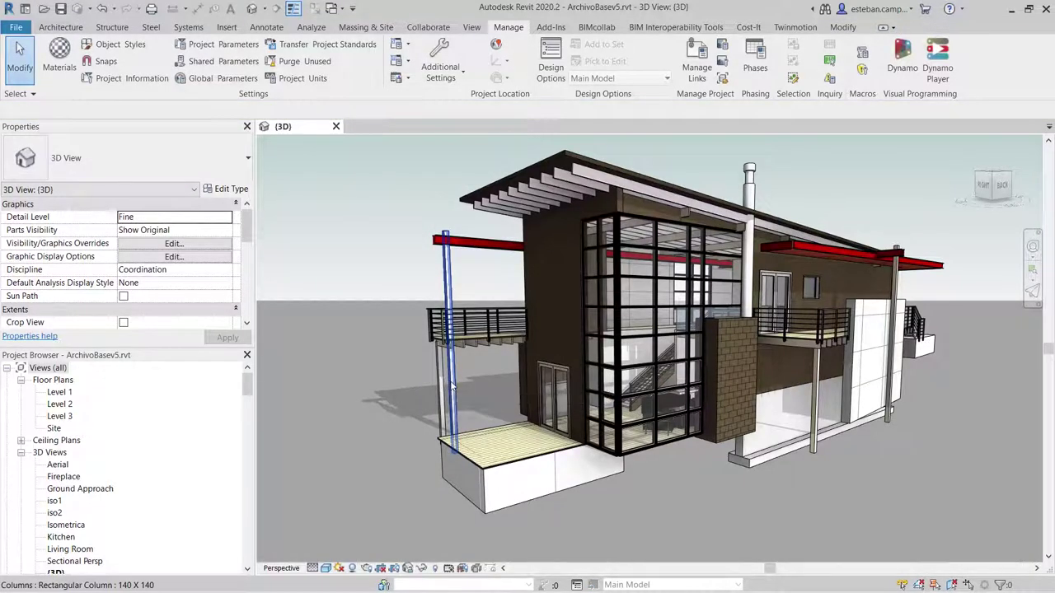
{"action": "left_click", "coordinate": [451, 385]}
{"action": "scroll", "coordinate": [197, 265], "scroll_direction": "down", "scroll_amount": 5}
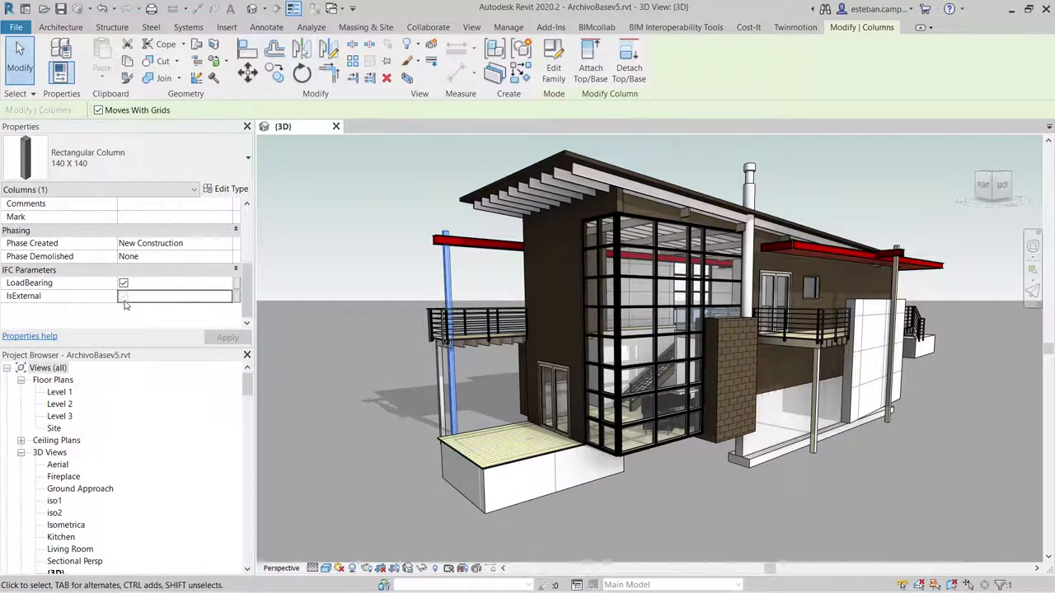
{"action": "left_click", "coordinate": [123, 297]}
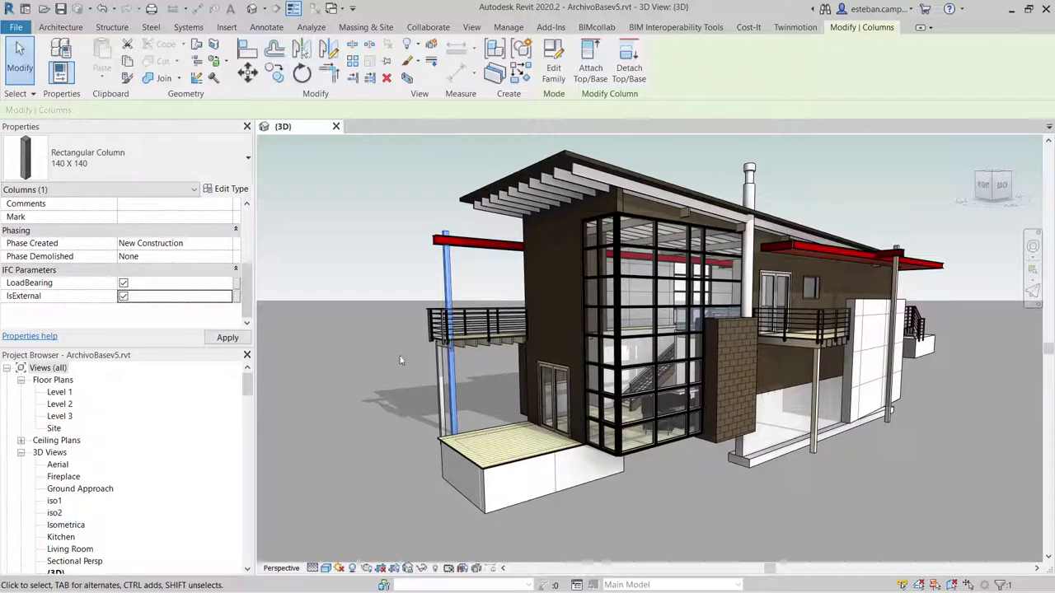
{"action": "left_click", "coordinate": [616, 502]}
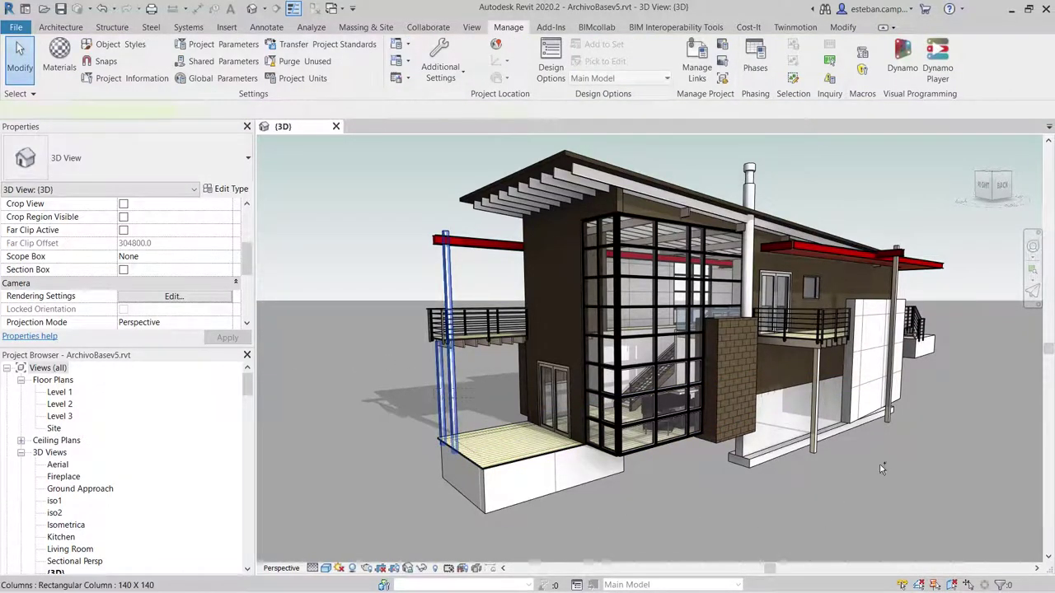
Select the other exterior columns, including the right-side one, and tick IsExternal for them
{"action": "left_click", "coordinate": [446, 387]}
{"action": "left_click", "coordinate": [814, 404], "text": "ctrl"}
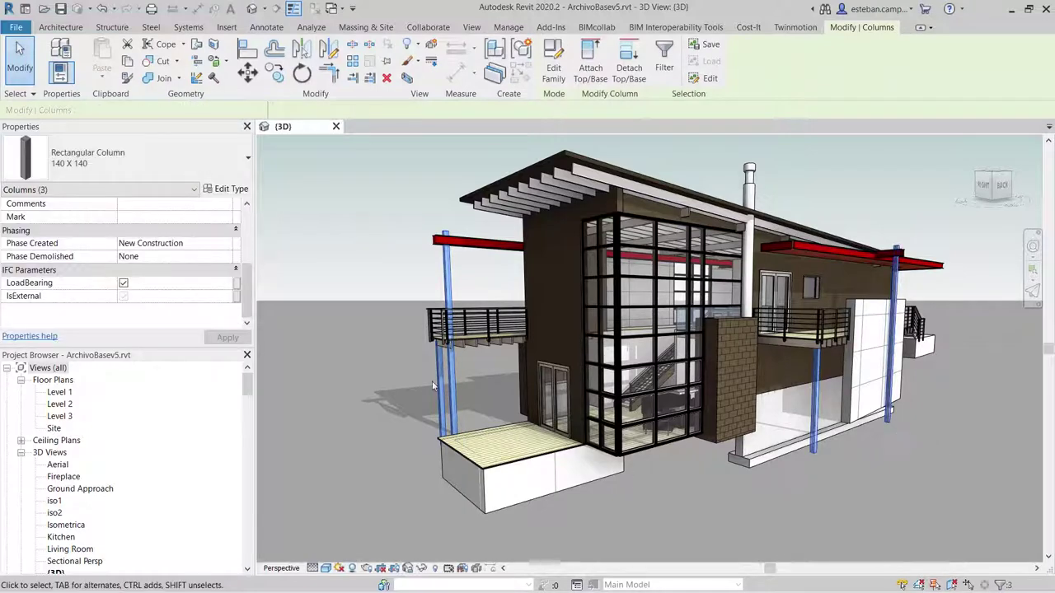
{"action": "left_click", "coordinate": [892, 418], "text": "ctrl"}
{"action": "left_click", "coordinate": [124, 297]}
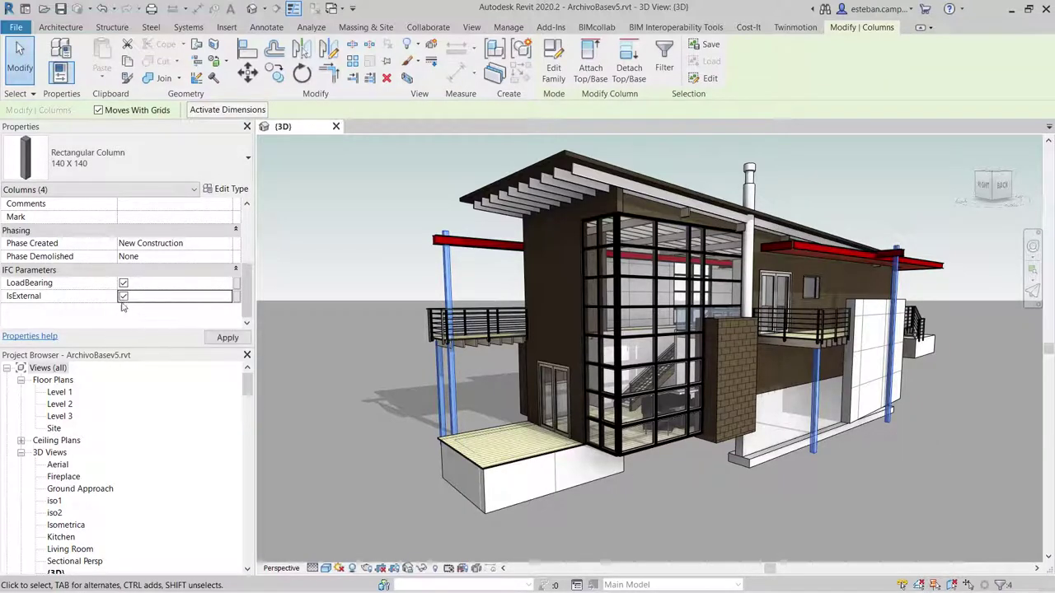
{"action": "left_click", "coordinate": [729, 518]}
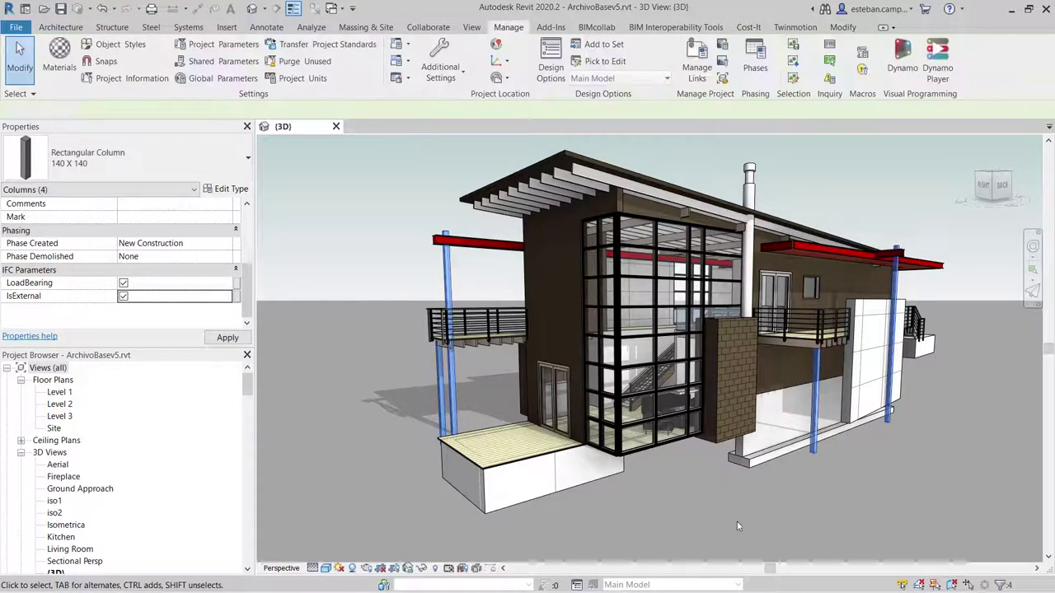
Select the front deck's Finish Floor and review its type properties
{"action": "left_click", "coordinate": [519, 460]}
{"action": "mouse_move", "coordinate": [519, 460]}
{"action": "middle_mouse_down", "text": "shift"}
{"action": "mouse_move", "coordinate": [594, 359]}
{"action": "mouse_move", "coordinate": [626, 394]}
{"action": "middle_mouse_up", "text": "shift"}
{"action": "scroll", "coordinate": [626, 393], "scroll_direction": "up", "scroll_amount": 2}
{"action": "scroll", "coordinate": [628, 394], "scroll_direction": "up", "scroll_amount": 2}
{"action": "scroll", "coordinate": [628, 394], "scroll_direction": "up", "scroll_amount": 2}
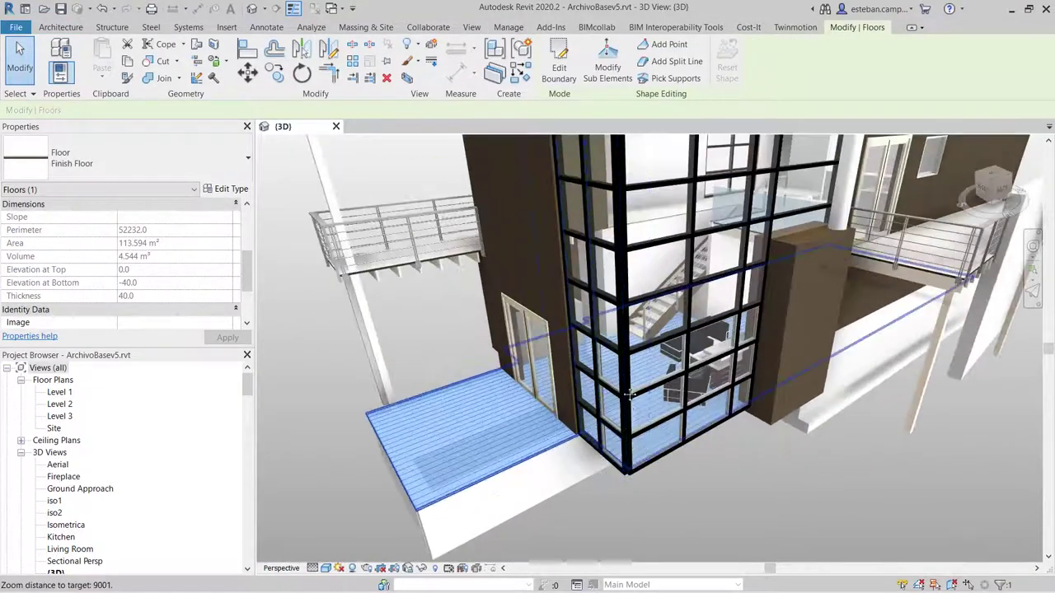
{"action": "scroll", "coordinate": [628, 395], "scroll_direction": "down", "scroll_amount": 1}
{"action": "scroll", "coordinate": [449, 474], "scroll_direction": "down", "scroll_amount": 1}
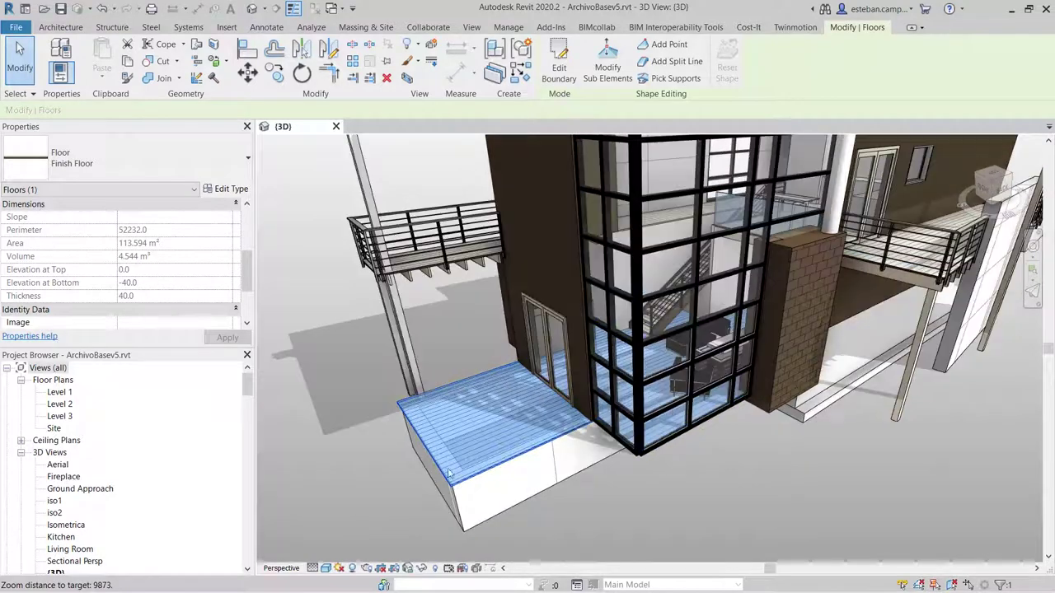
{"action": "left_click", "coordinate": [226, 188]}
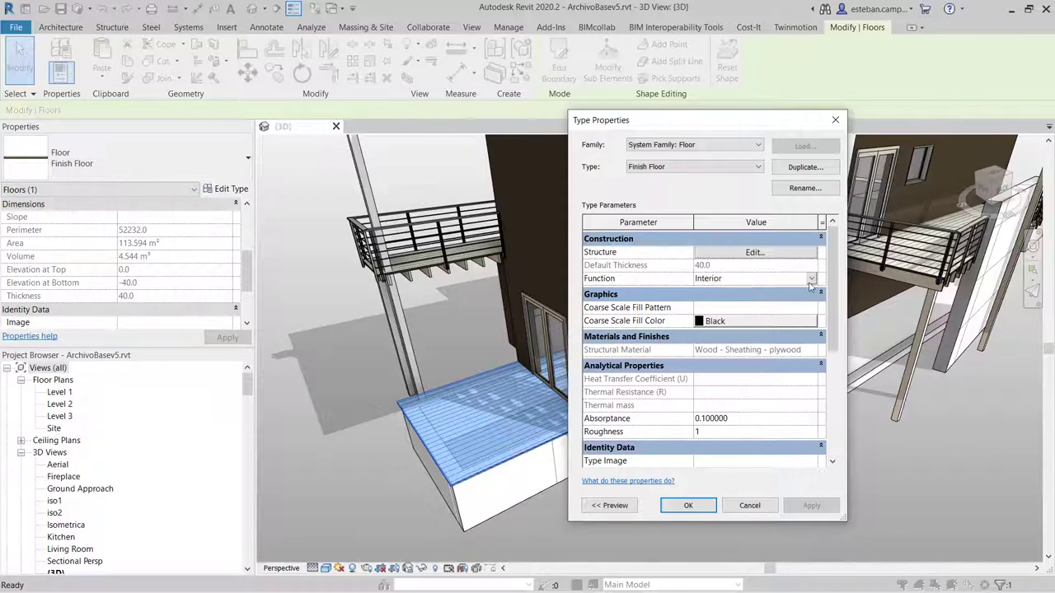
{"action": "left_click", "coordinate": [688, 505]}
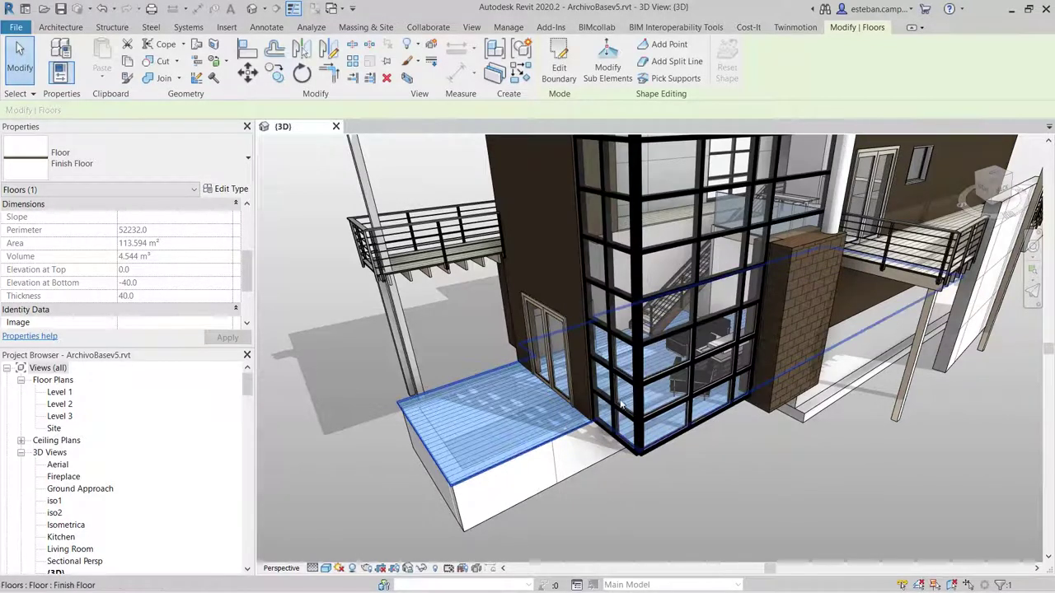
{"action": "scroll", "coordinate": [610, 486], "scroll_direction": "up", "scroll_amount": 2}
{"action": "scroll", "coordinate": [608, 483], "scroll_direction": "up", "scroll_amount": 1}
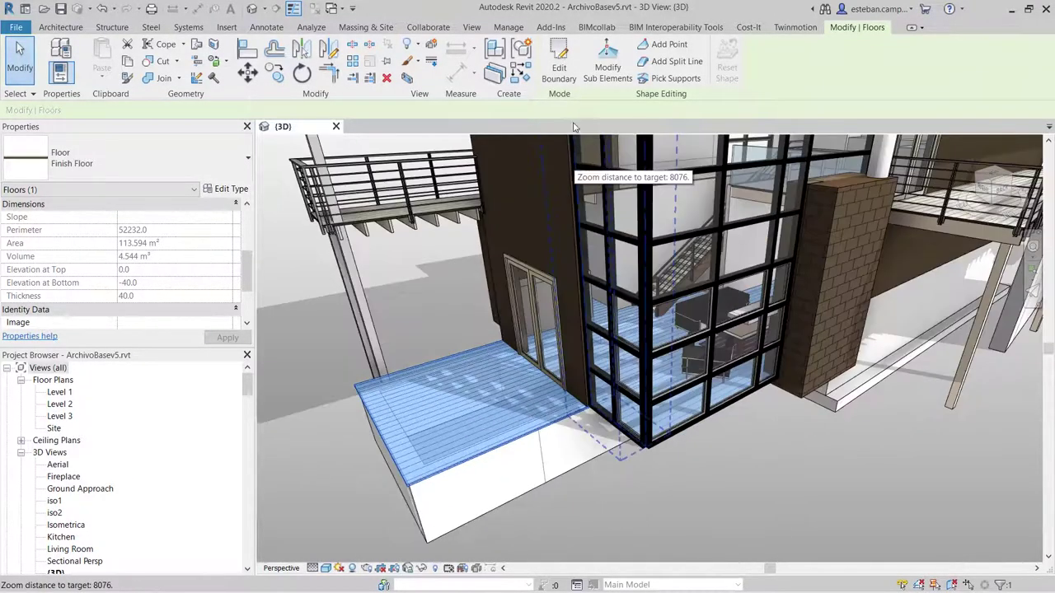
Delete the patio lines from the floor boundary and finish without attaching walls, leaving 102.726 m²
{"action": "left_click", "coordinate": [559, 78]}
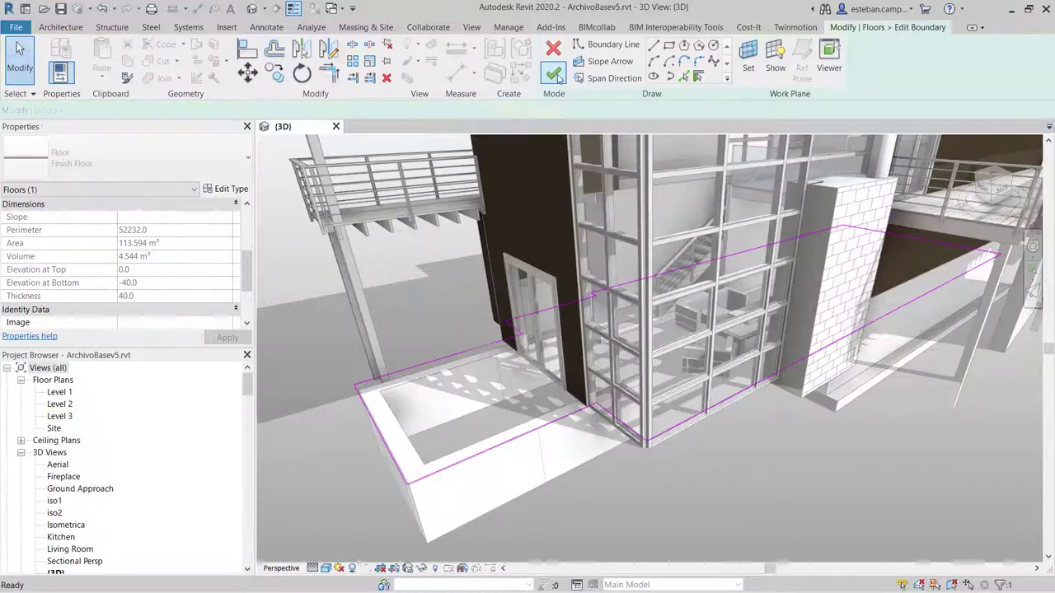
{"action": "scroll", "coordinate": [639, 430], "scroll_direction": "up", "scroll_amount": 2}
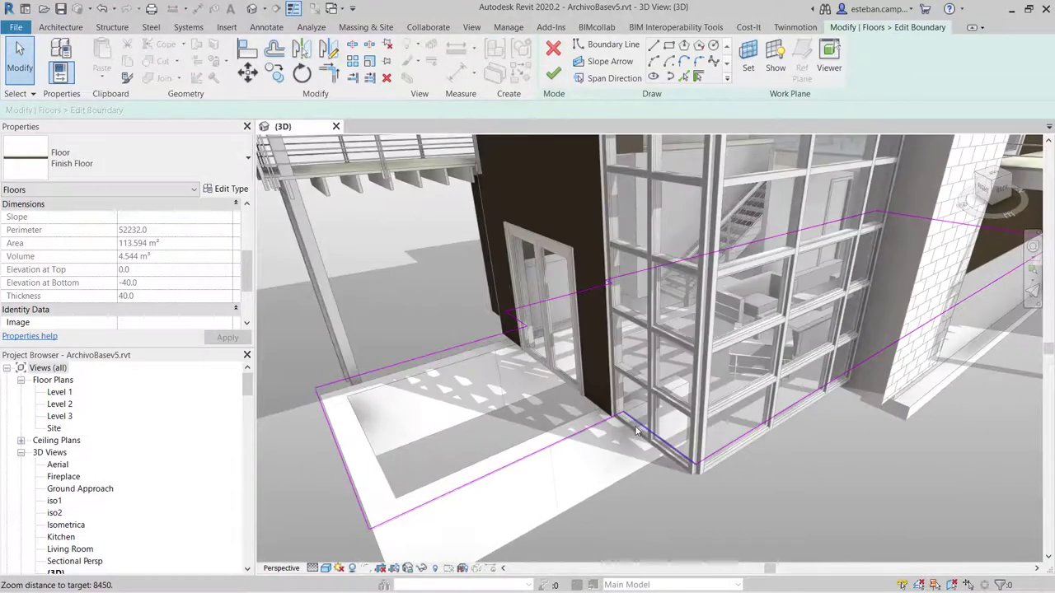
{"action": "key", "text": "t"}
{"action": "key", "text": "r"}
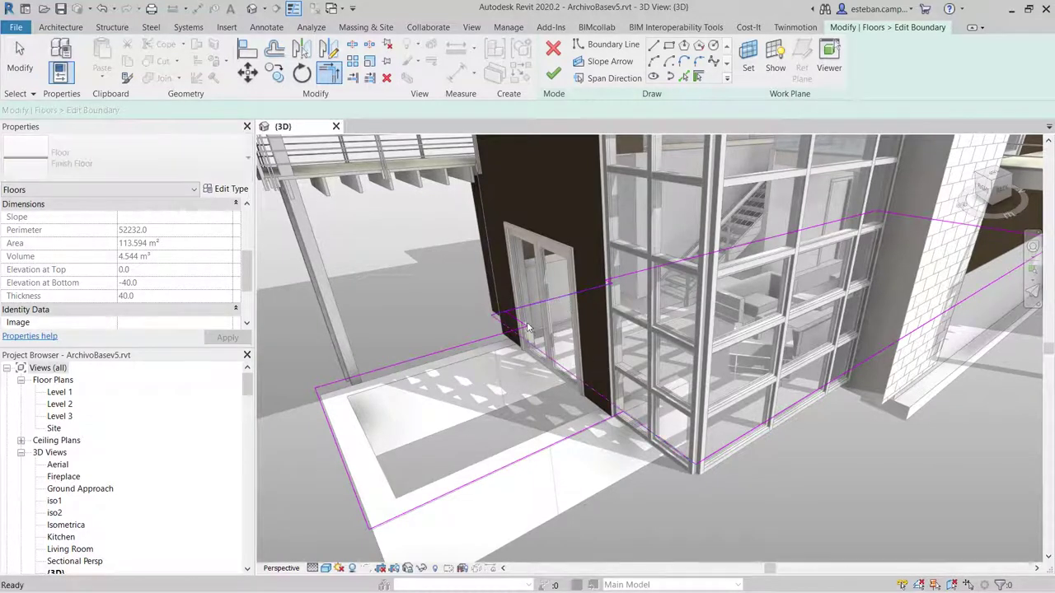
{"action": "key", "text": "Escape"}
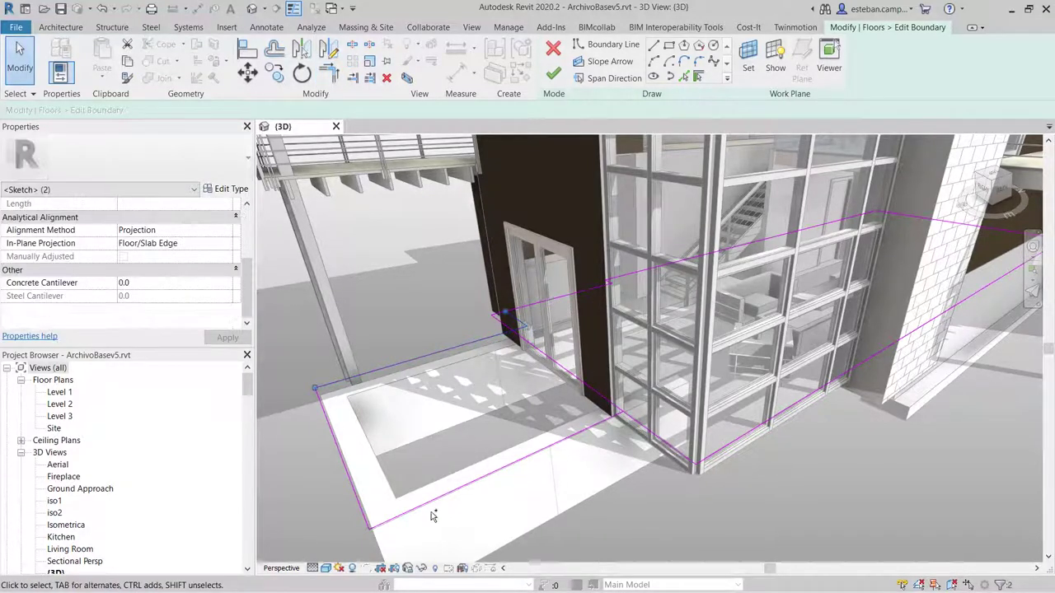
{"action": "left_click_drag", "start_coordinate": [431, 511], "coordinate": [332, 361]}
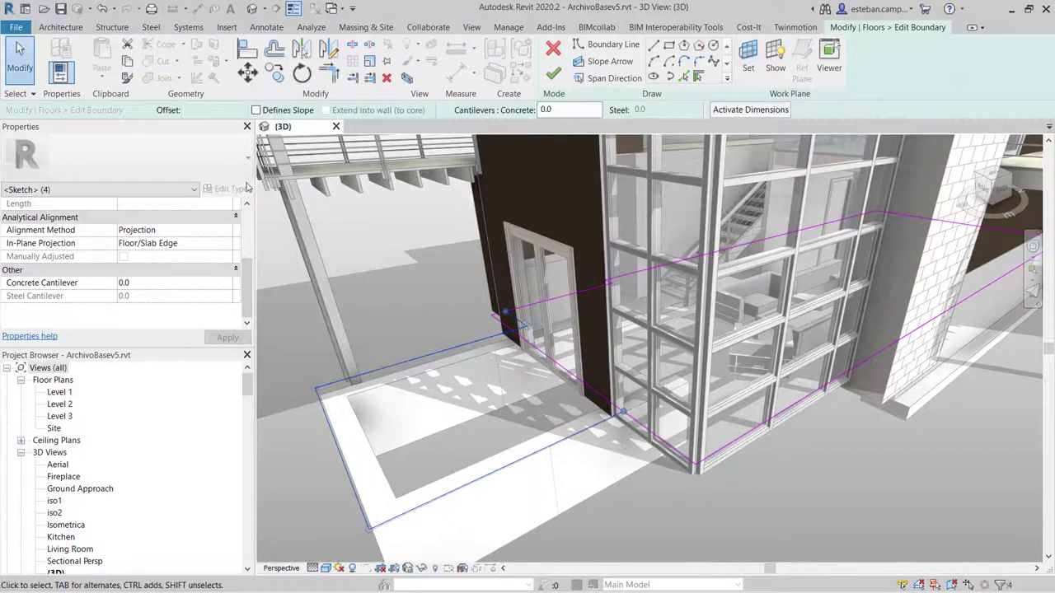
{"action": "left_click", "coordinate": [127, 45]}
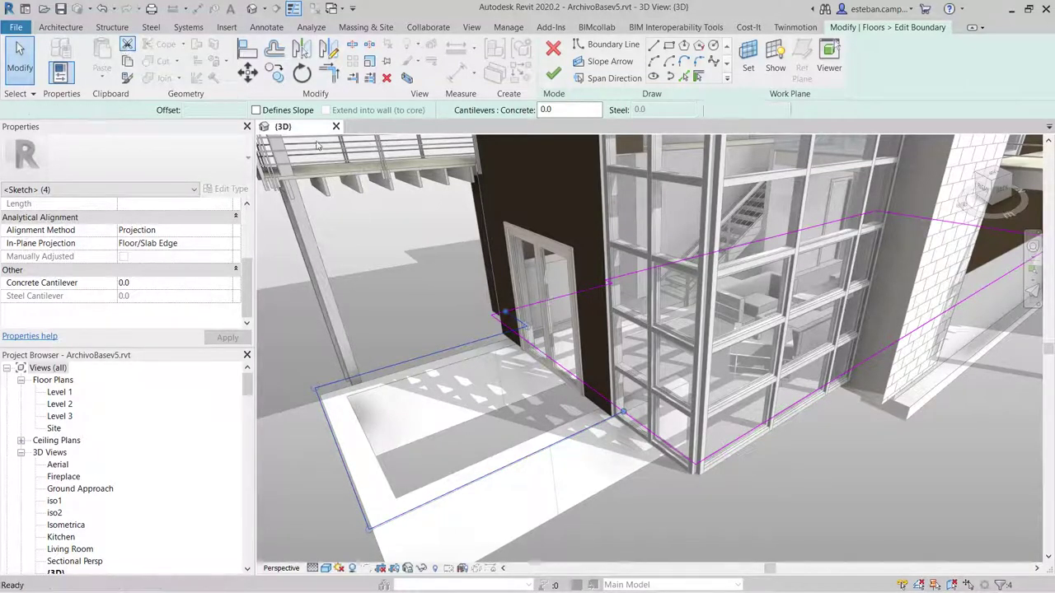
{"action": "left_click", "coordinate": [552, 73]}
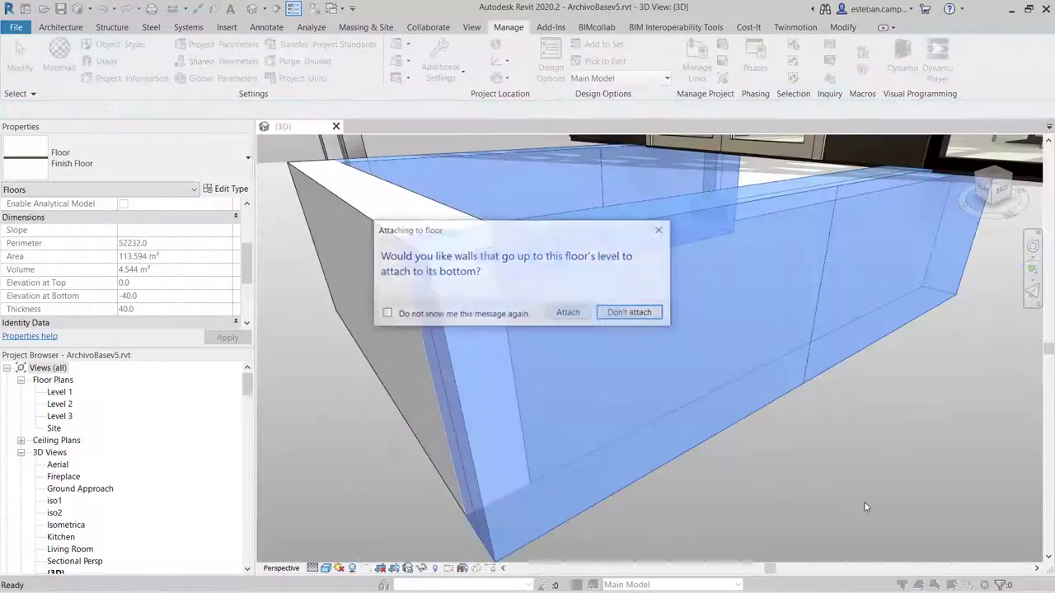
{"action": "left_click", "coordinate": [632, 313]}
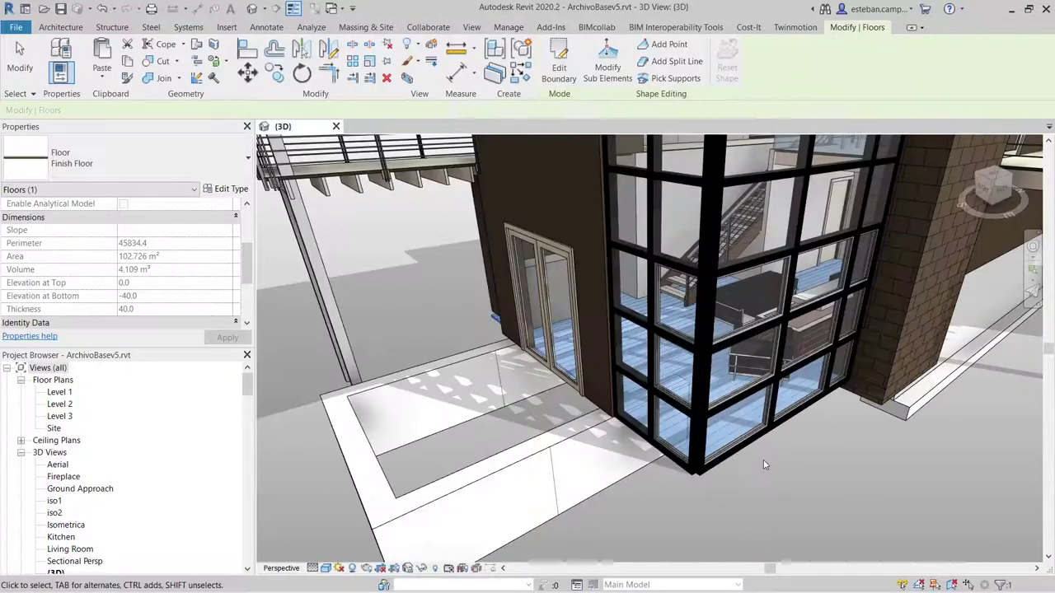
Duplicate the interior floor's type as Finish Floor Interior with its Function set to Interior
{"action": "left_click", "coordinate": [753, 515]}
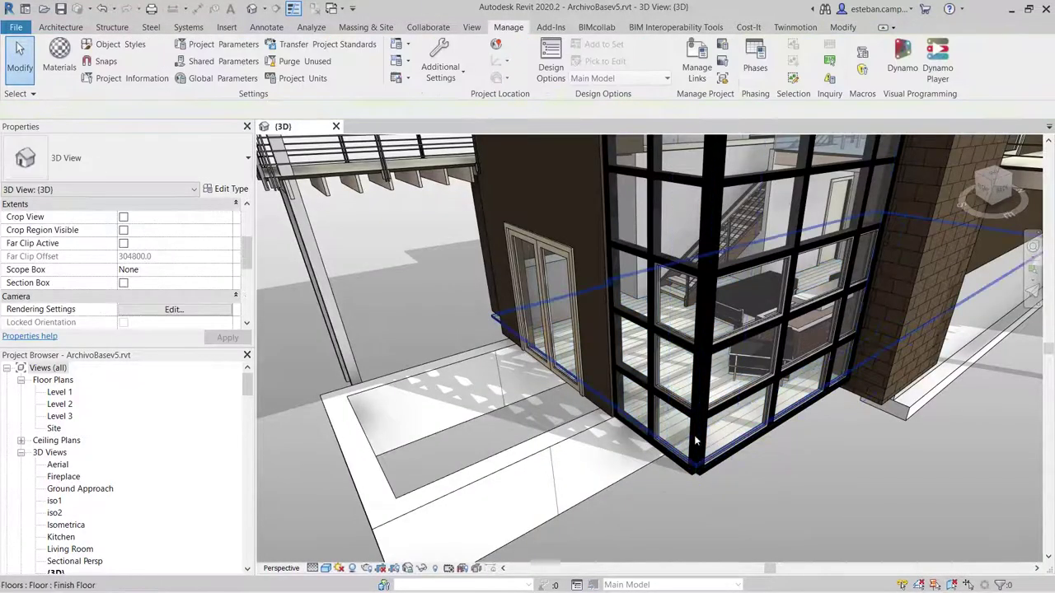
{"action": "left_click", "coordinate": [740, 438]}
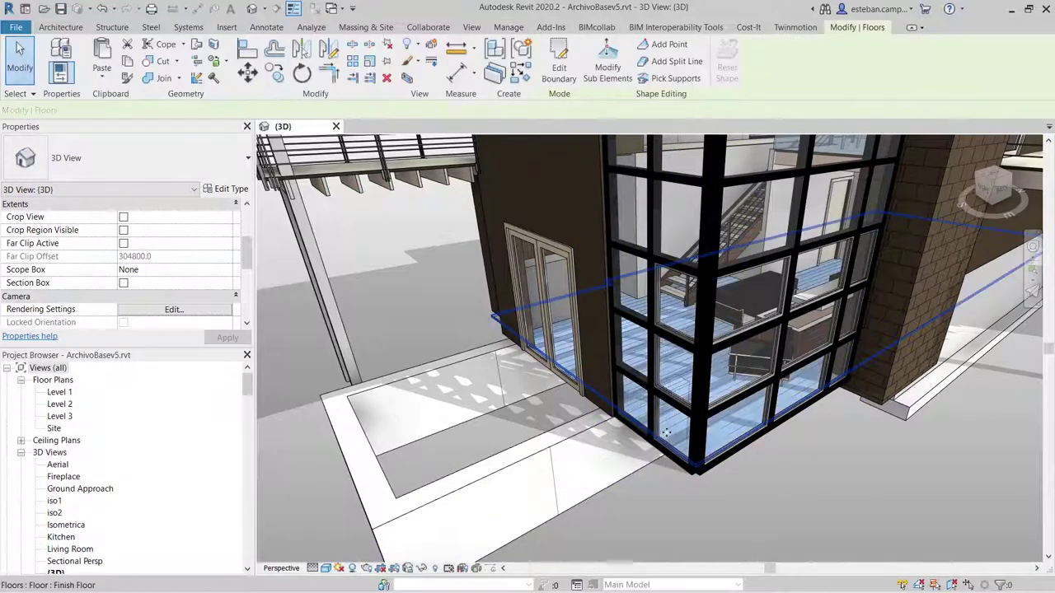
{"action": "left_click", "coordinate": [227, 191]}
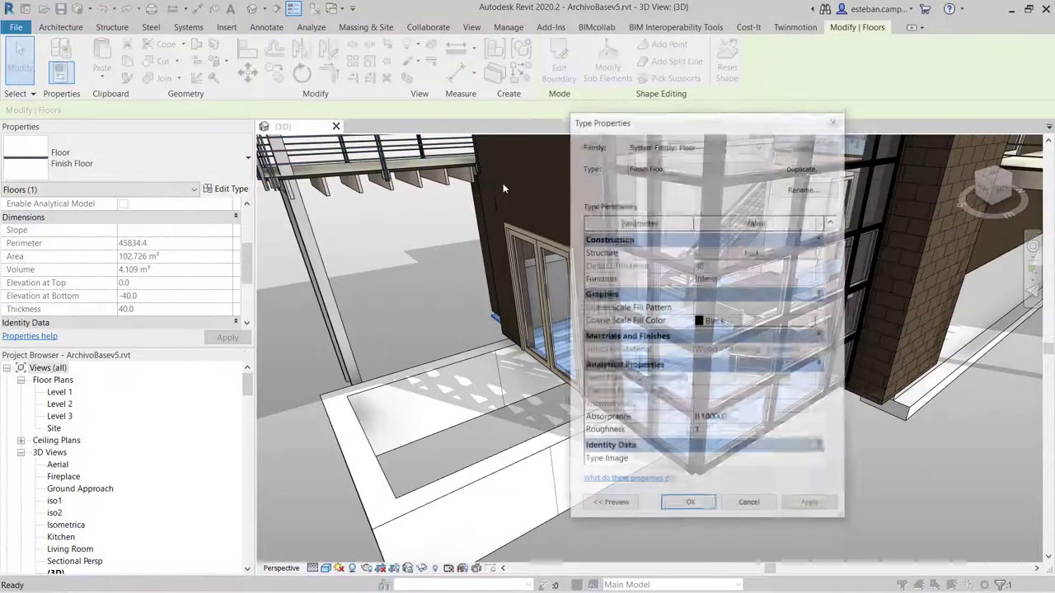
{"action": "left_click", "coordinate": [805, 168]}
{"action": "left_click", "coordinate": [741, 312]}
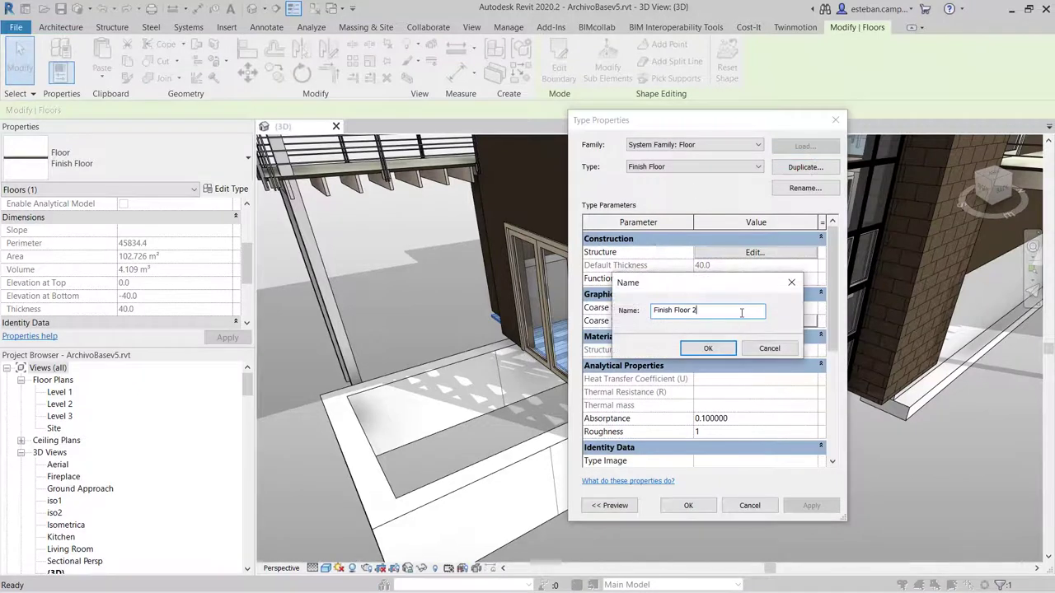
{"action": "key", "text": "BackSpace"}
{"action": "type", "text": "Interior"}
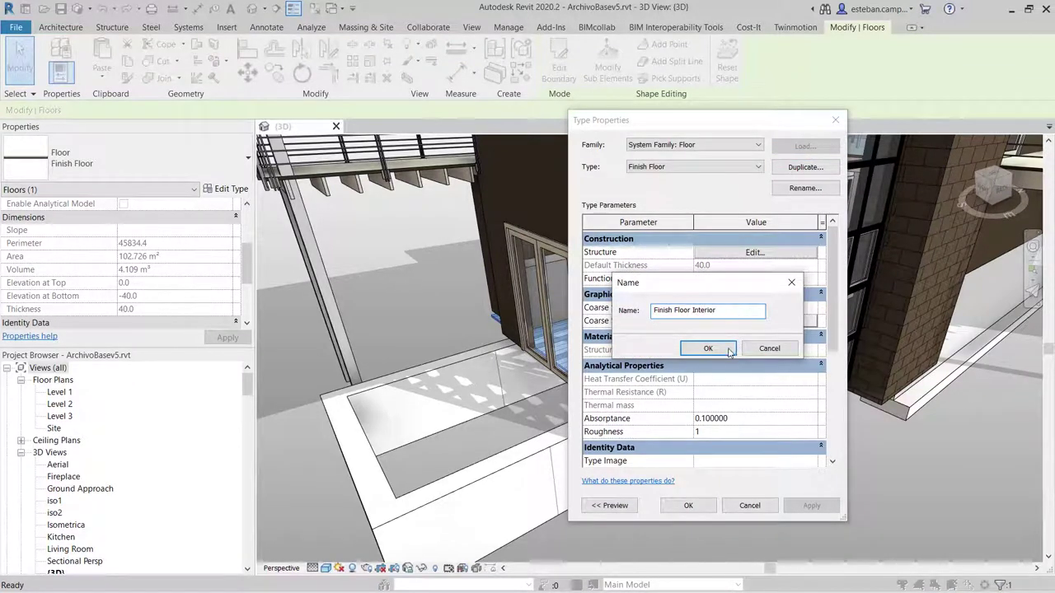
{"action": "left_click", "coordinate": [708, 347]}
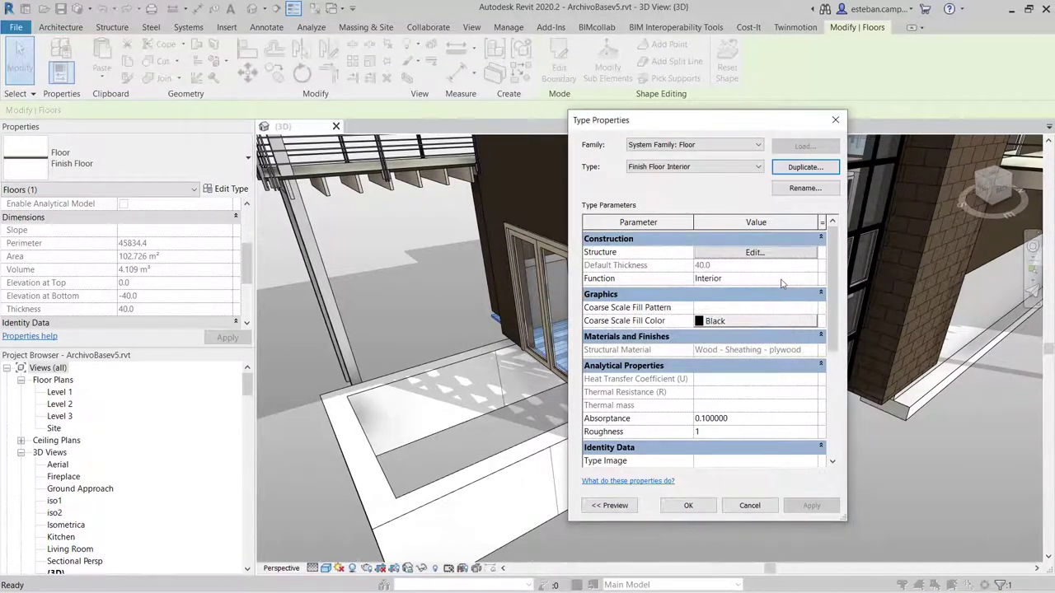
{"action": "left_click", "coordinate": [688, 505]}
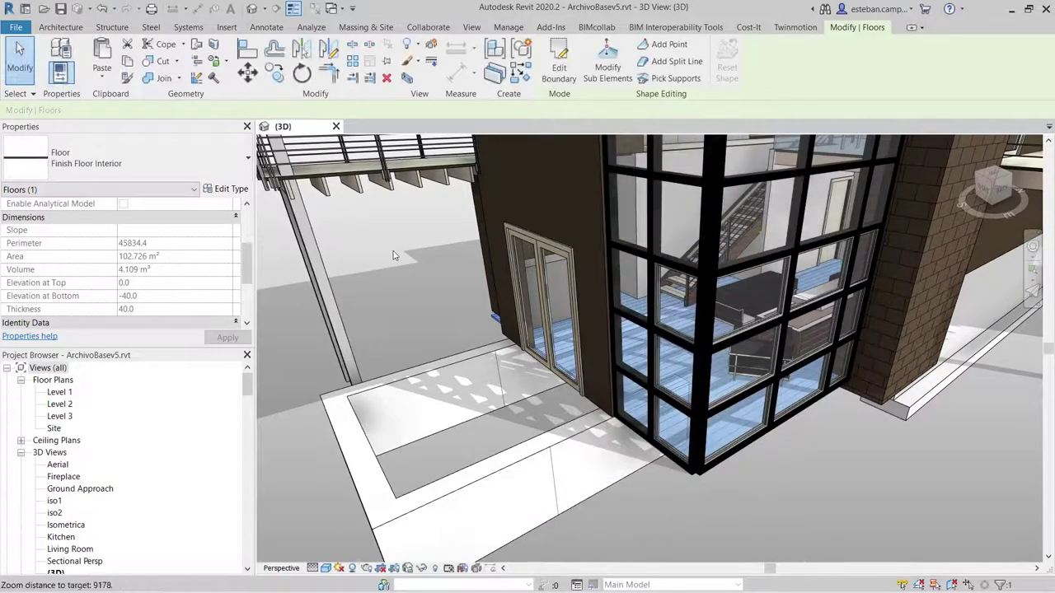
{"action": "key", "text": "Escape"}
{"action": "scroll", "coordinate": [395, 263], "scroll_direction": "up", "scroll_amount": 2}
{"action": "scroll", "coordinate": [396, 276], "scroll_direction": "up", "scroll_amount": 2}
{"action": "scroll", "coordinate": [396, 289], "scroll_direction": "up", "scroll_amount": 2}
{"action": "scroll", "coordinate": [396, 291], "scroll_direction": "down", "scroll_amount": 1}
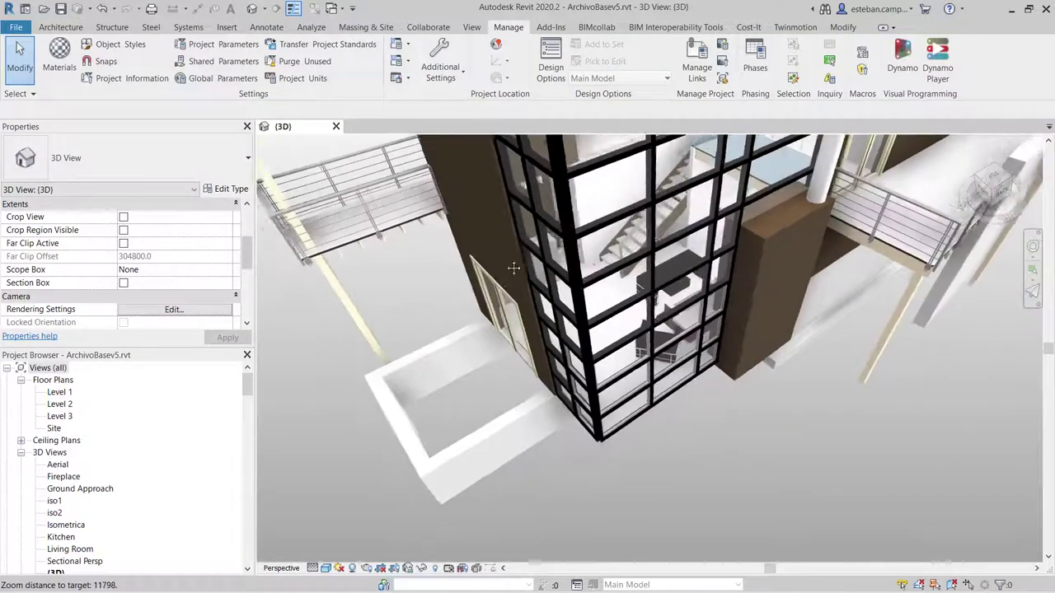
{"action": "scroll", "coordinate": [397, 290], "scroll_direction": "down", "scroll_amount": 1}
Start a new floor and paste the copied patio boundary from the clipboard at the patio
{"action": "left_click", "coordinate": [50, 20]}
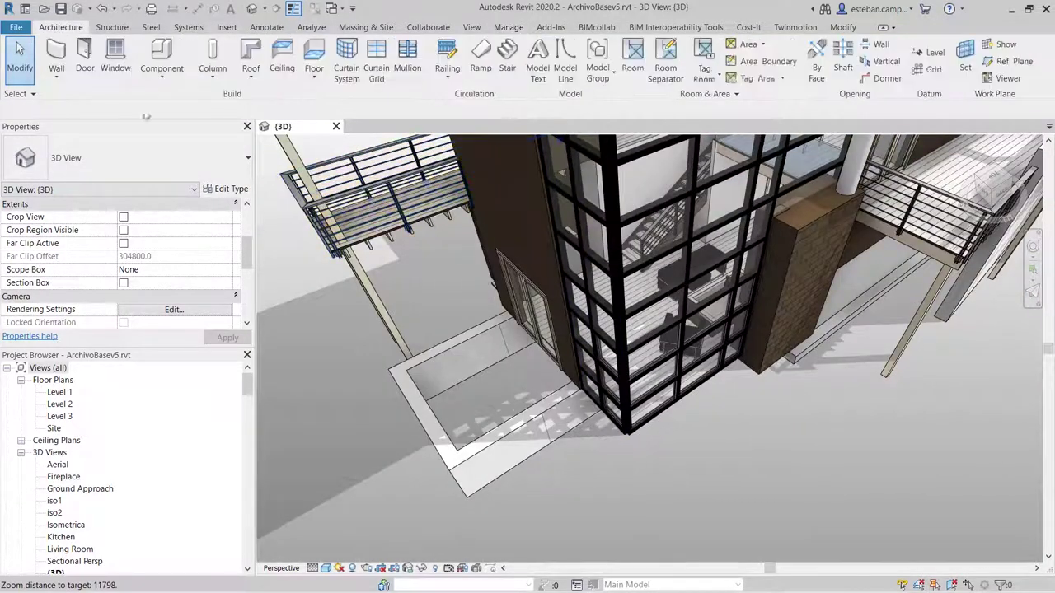
{"action": "left_click", "coordinate": [314, 62]}
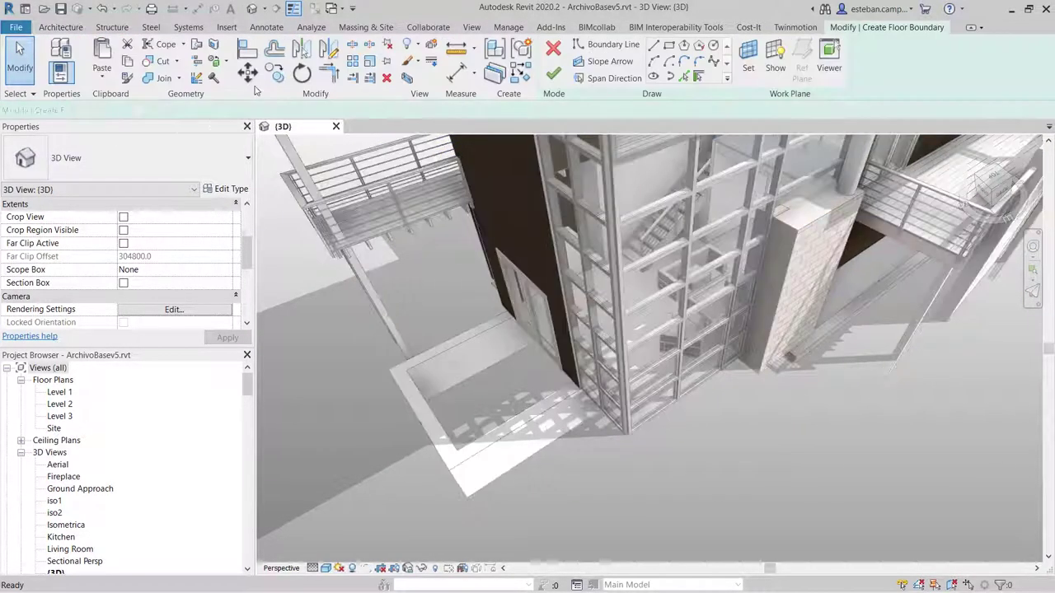
{"action": "left_click", "coordinate": [106, 76]}
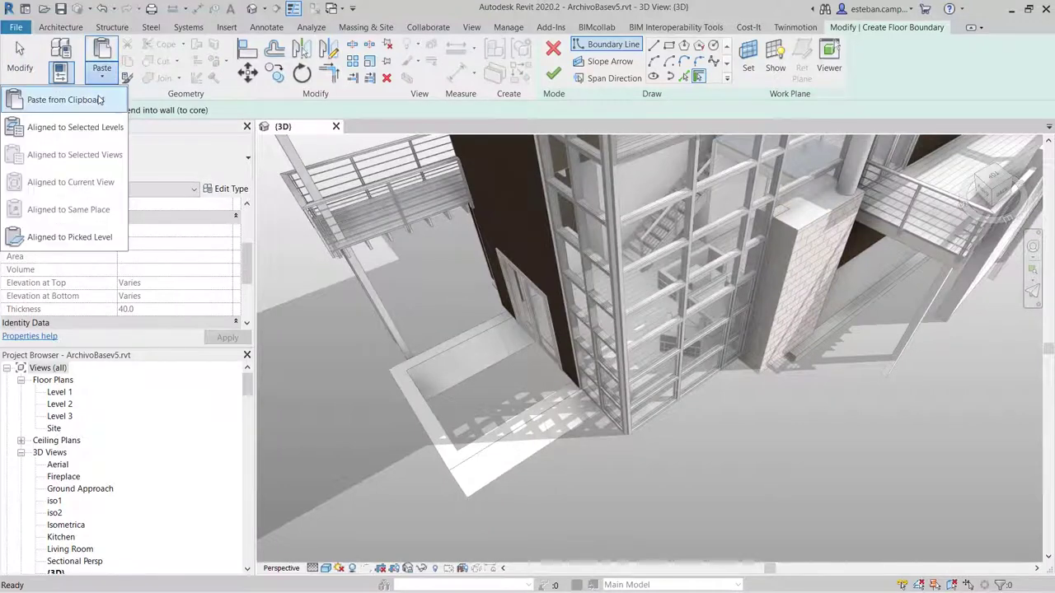
{"action": "left_click", "coordinate": [94, 100]}
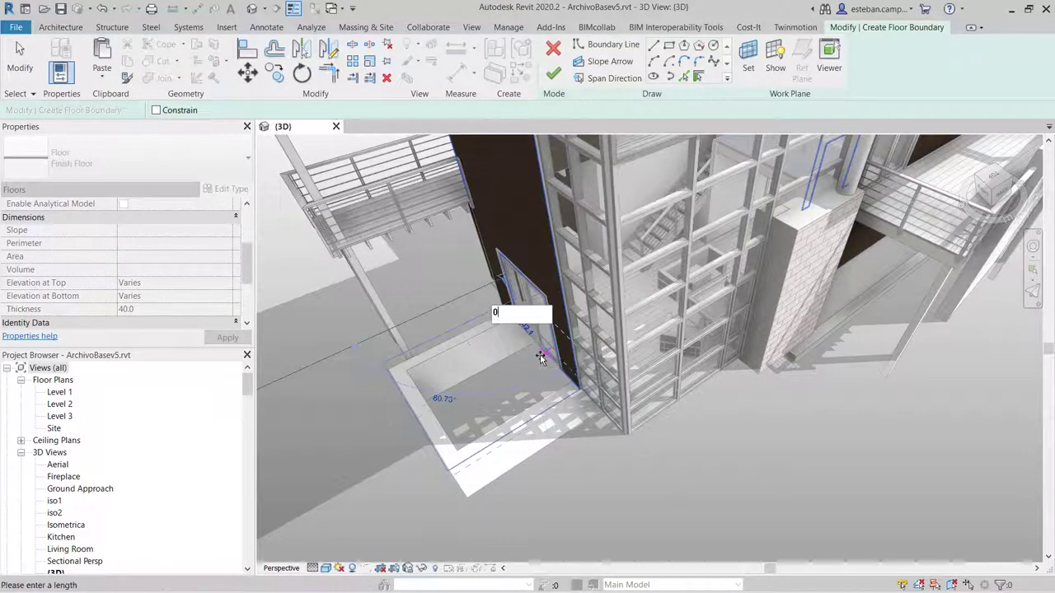
{"action": "left_click", "coordinate": [540, 355]}
{"action": "left_click", "coordinate": [604, 58]}
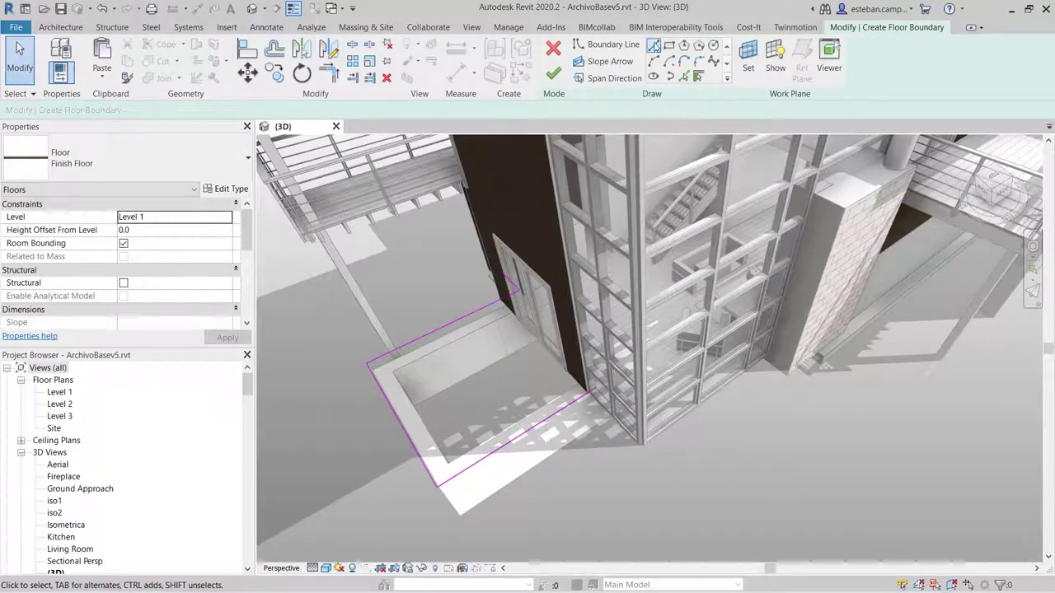
Close the patio boundary with a line along the door wall, trimmed to the corner
{"action": "left_click", "coordinate": [652, 45]}
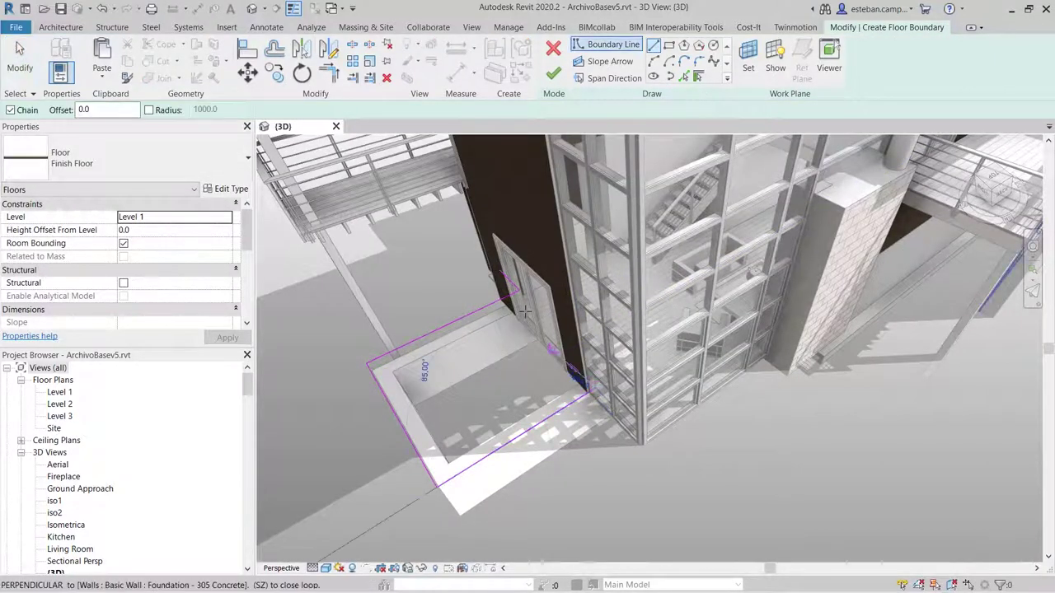
{"action": "left_click", "coordinate": [593, 391]}
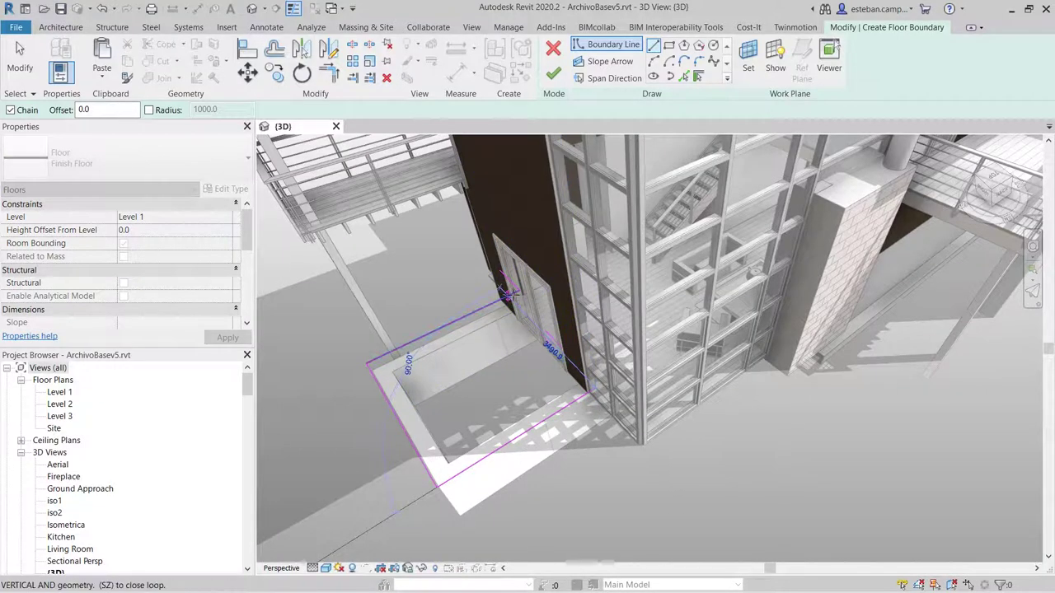
{"action": "left_click", "coordinate": [509, 293]}
{"action": "key", "text": "Escape"}
{"action": "key", "text": "Escape"}
{"action": "scroll", "coordinate": [539, 290], "scroll_direction": "up", "scroll_amount": 1}
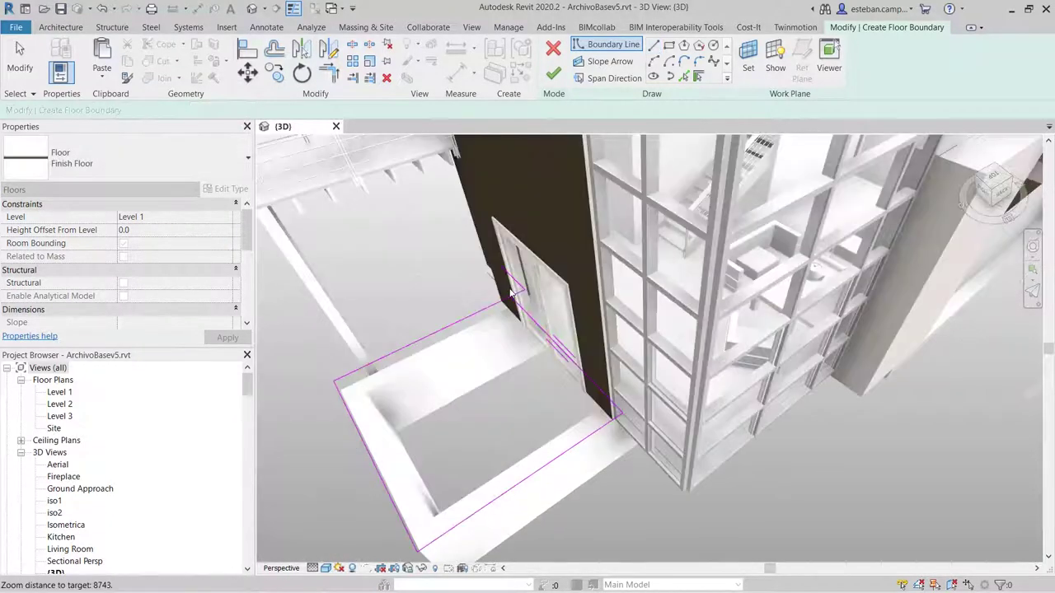
{"action": "scroll", "coordinate": [541, 290], "scroll_direction": "up", "scroll_amount": 1}
{"action": "key", "text": "t"}
{"action": "key", "text": "r"}
{"action": "left_click", "coordinate": [524, 307]}
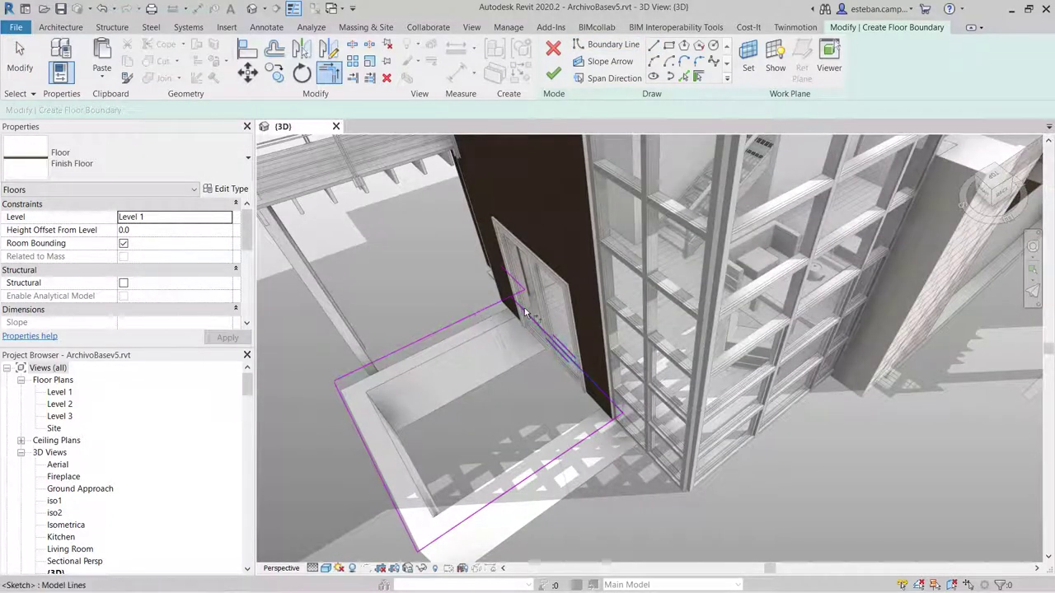
{"action": "left_click", "coordinate": [497, 310]}
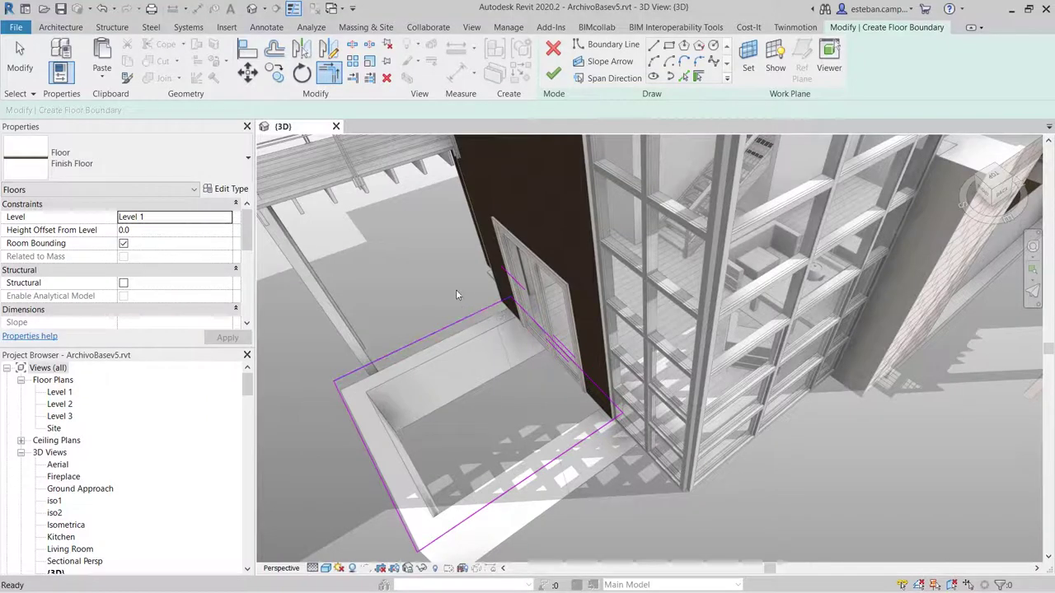
{"action": "key", "text": "Escape"}
{"action": "left_click", "coordinate": [559, 347]}
{"action": "key", "text": "Escape"}
{"action": "scroll", "coordinate": [544, 313], "scroll_direction": "down", "scroll_amount": 2}
{"action": "scroll", "coordinate": [543, 313], "scroll_direction": "up", "scroll_amount": 1}
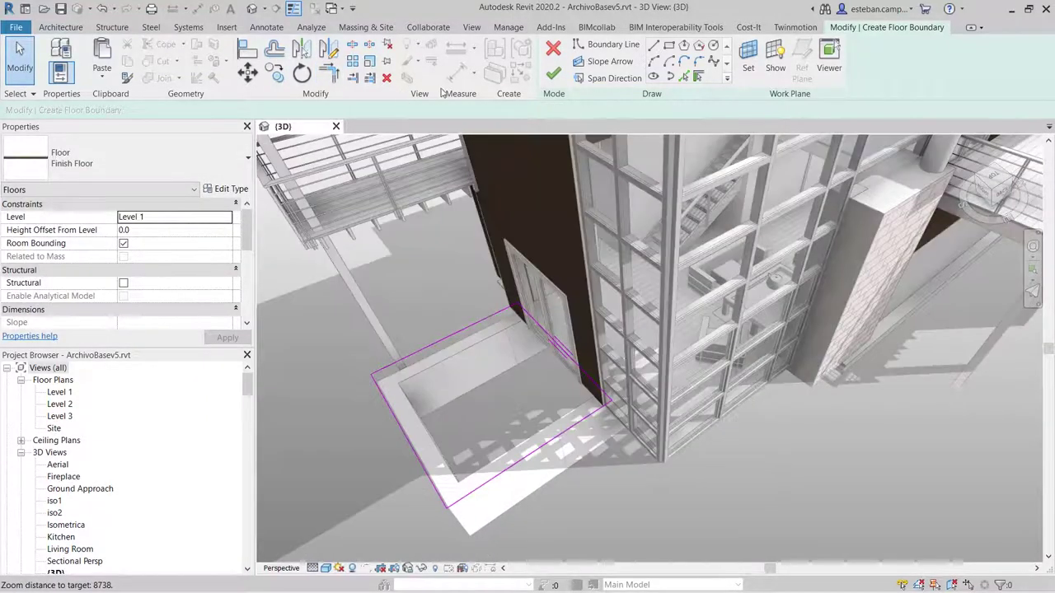
Finish the patio floor sketch and rename its floor type to Finish Floor Exterior
{"action": "left_click", "coordinate": [553, 74]}
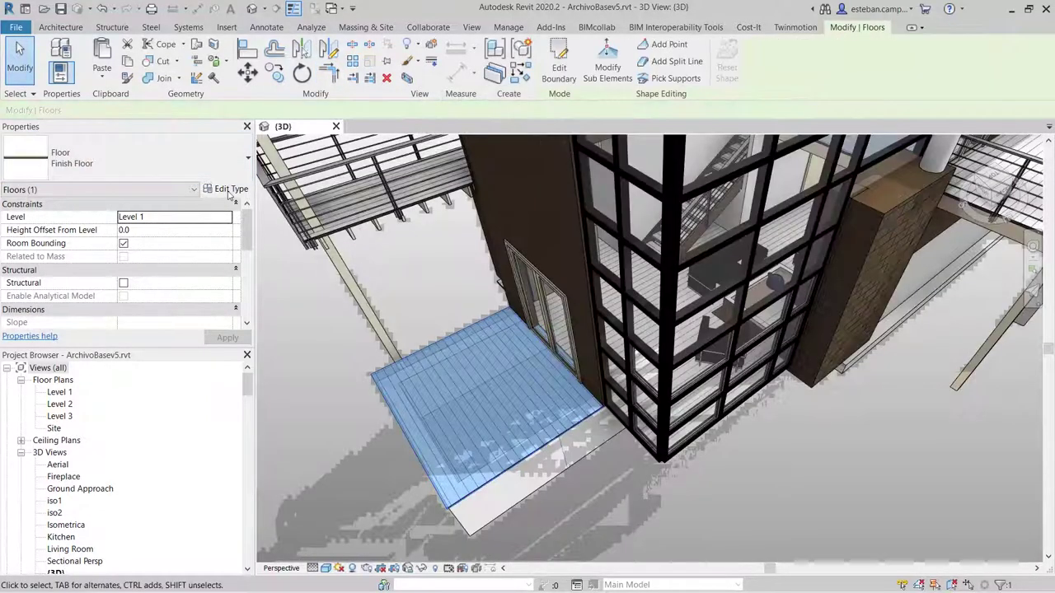
{"action": "left_click", "coordinate": [231, 189]}
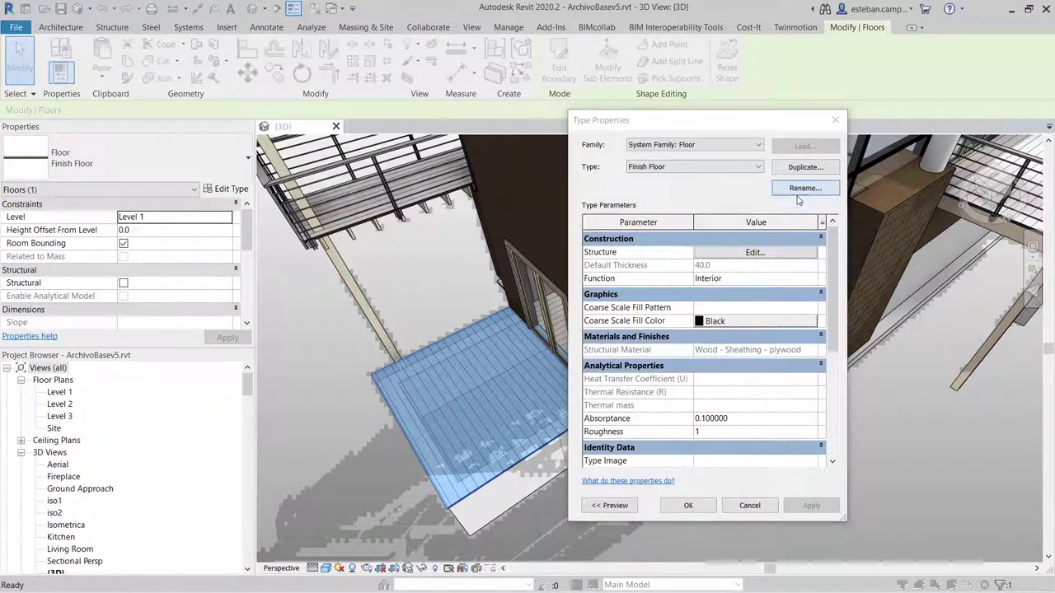
{"action": "left_click", "coordinate": [805, 188]}
{"action": "left_click", "coordinate": [720, 322]}
{"action": "type", "text": "E"}
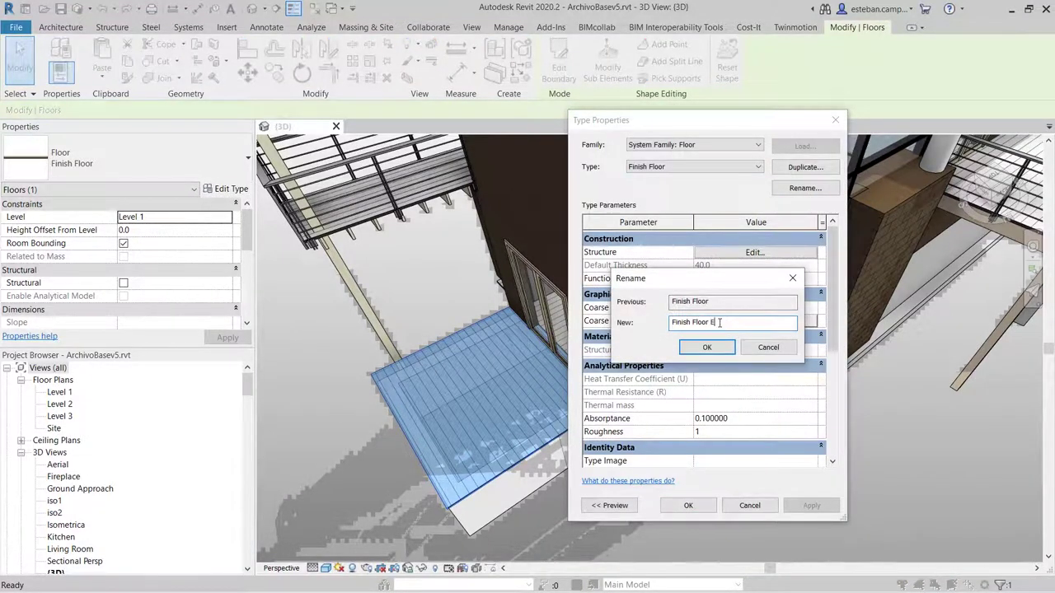
{"action": "type", "text": "xterior"}
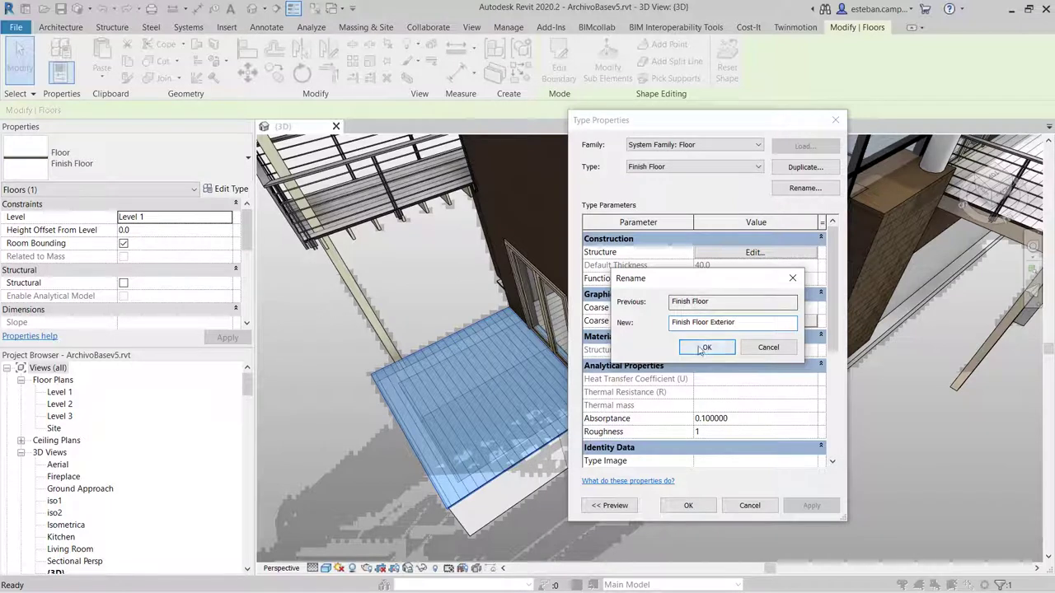
{"action": "left_click", "coordinate": [706, 347]}
Set the floor type's Function to Exterior, apply the change and clear the selection
{"action": "left_click", "coordinate": [750, 279]}
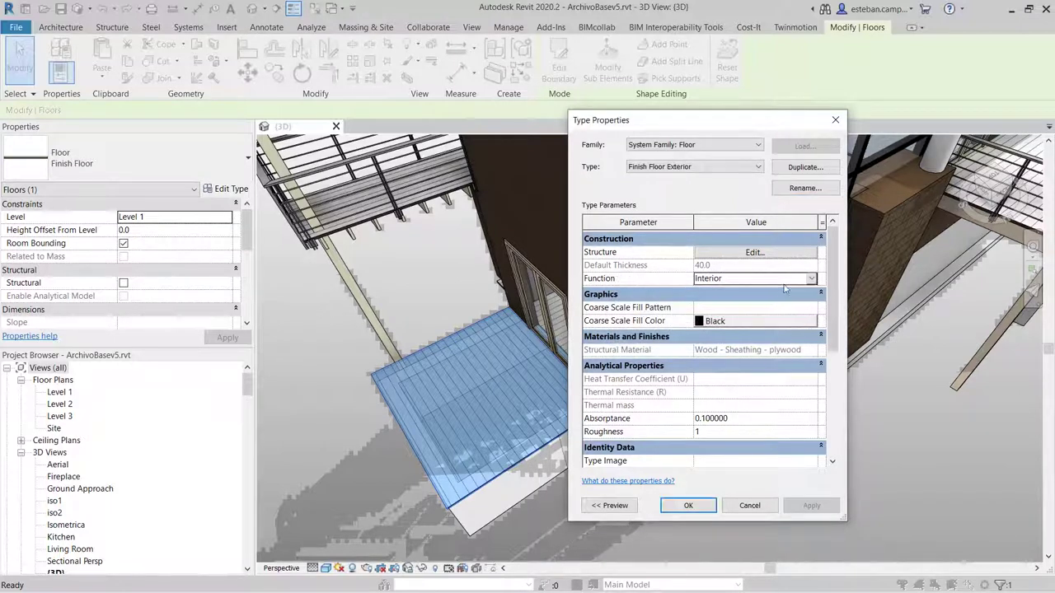
{"action": "left_click", "coordinate": [810, 280]}
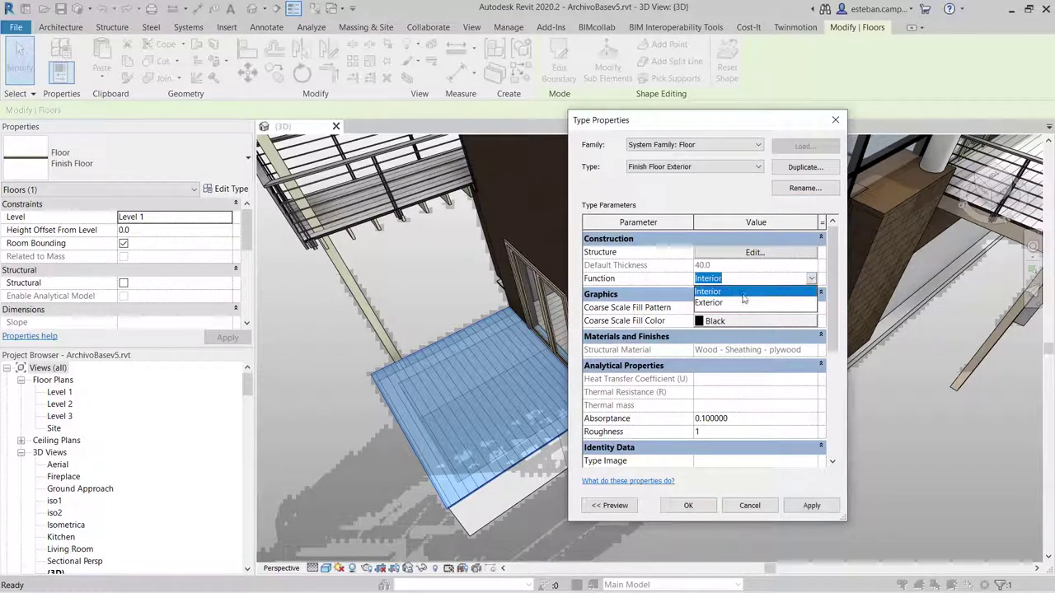
{"action": "left_click", "coordinate": [718, 305]}
{"action": "left_click", "coordinate": [688, 505]}
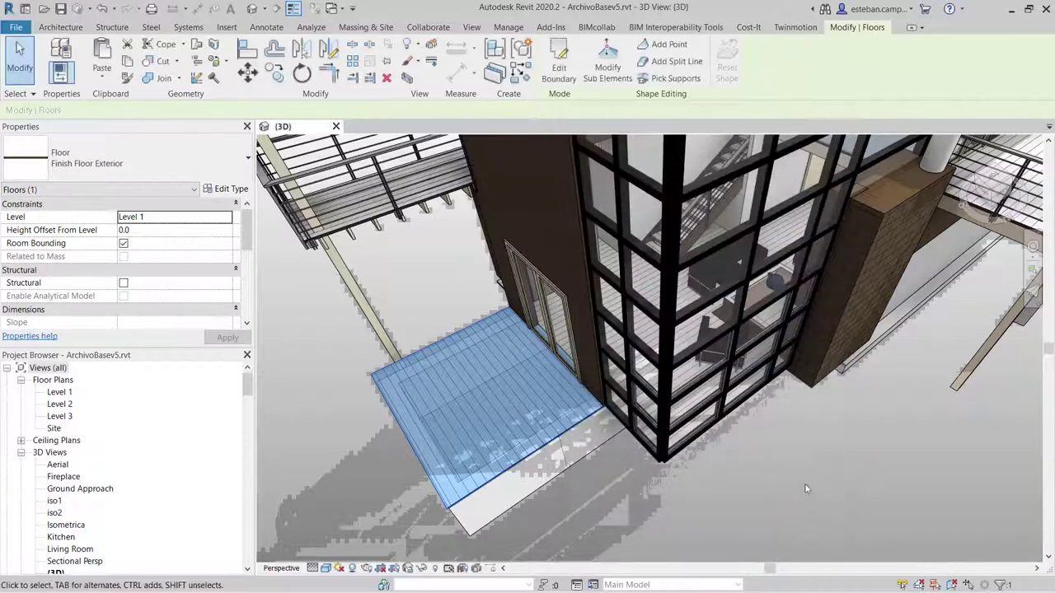
{"action": "scroll", "coordinate": [688, 495], "scroll_direction": "down", "scroll_amount": 3}
{"action": "key", "text": "Escape"}
{"action": "middle_click_drag", "start_coordinate": [577, 412], "coordinate": [705, 486], "text": "shift"}
Orbit to a frontal view and export the model to IFC, overwriting ArchivoBasev5.ifc
{"action": "scroll", "coordinate": [705, 486], "scroll_direction": "down", "scroll_amount": 3}
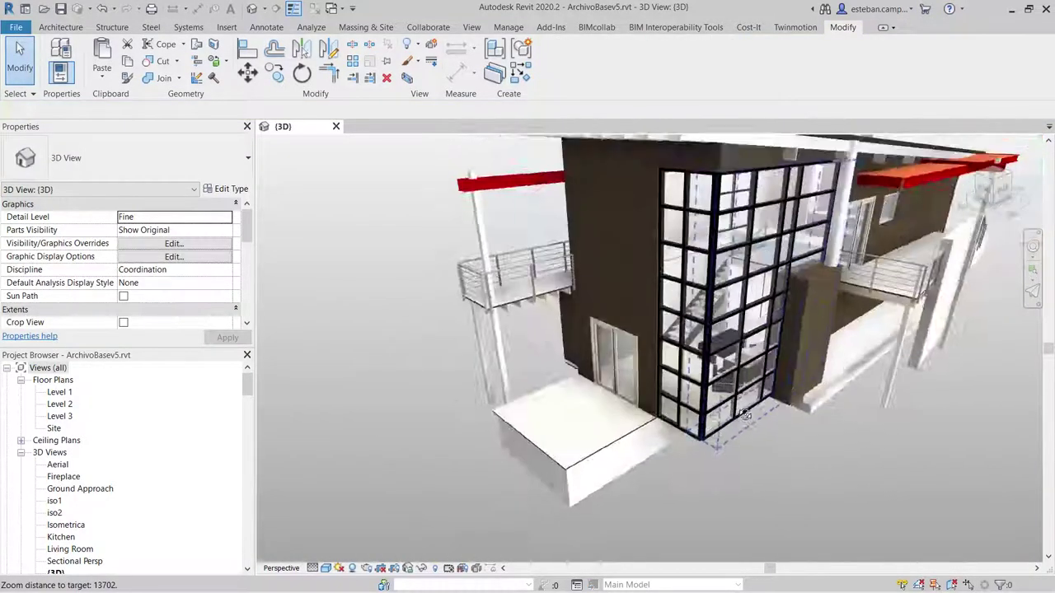
{"action": "mouse_move", "coordinate": [780, 370]}
{"action": "middle_mouse_down", "text": "shift"}
{"action": "mouse_move", "coordinate": [739, 431]}
{"action": "mouse_move", "coordinate": [713, 440]}
{"action": "middle_mouse_up", "text": "shift"}
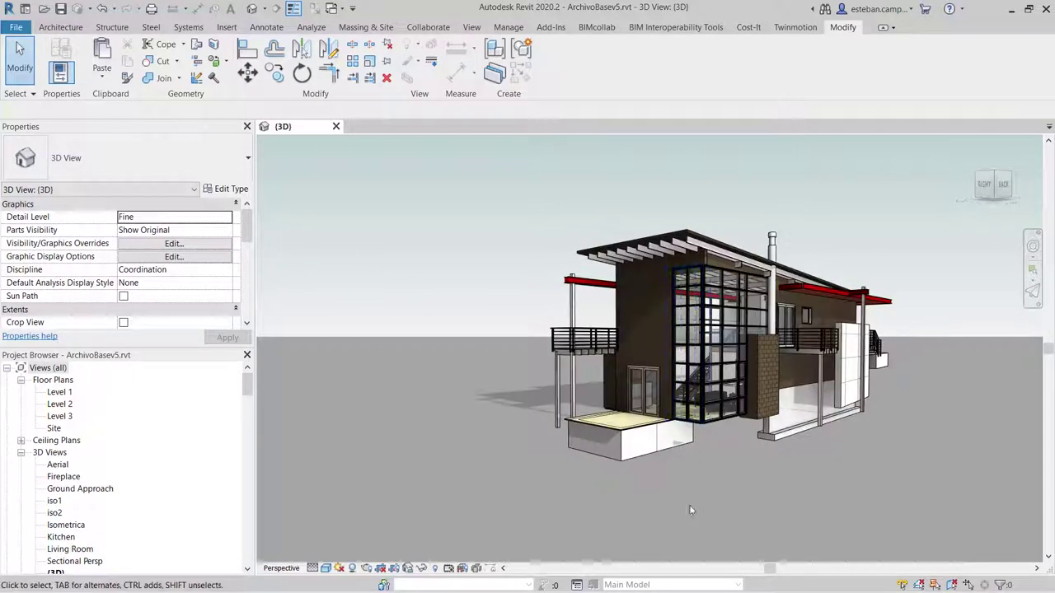
{"action": "left_click", "coordinate": [16, 27]}
{"action": "mouse_move", "coordinate": [49, 245]}
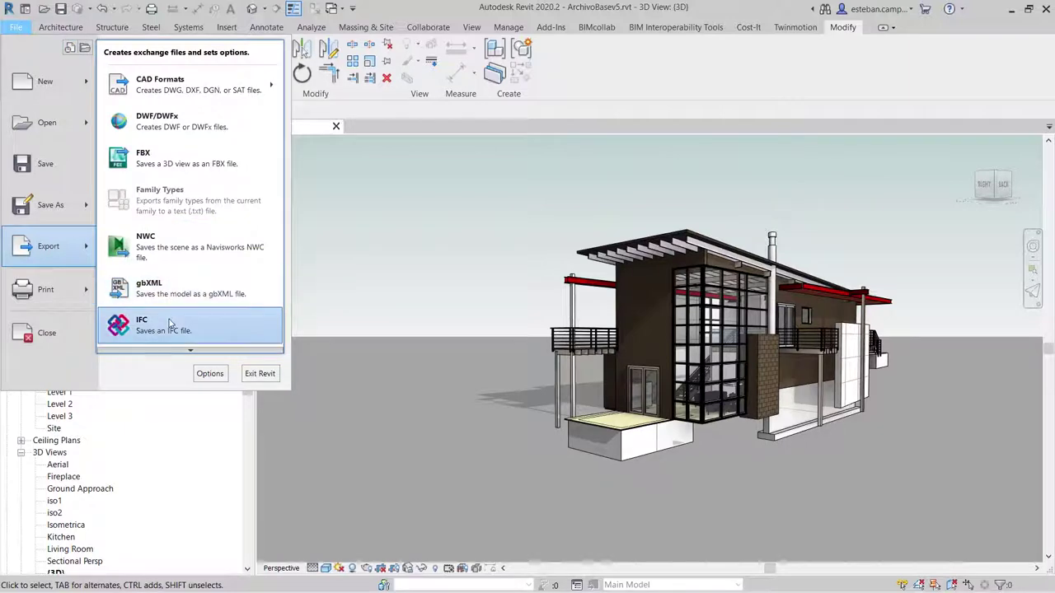
{"action": "left_click", "coordinate": [164, 324]}
{"action": "left_click", "coordinate": [683, 386]}
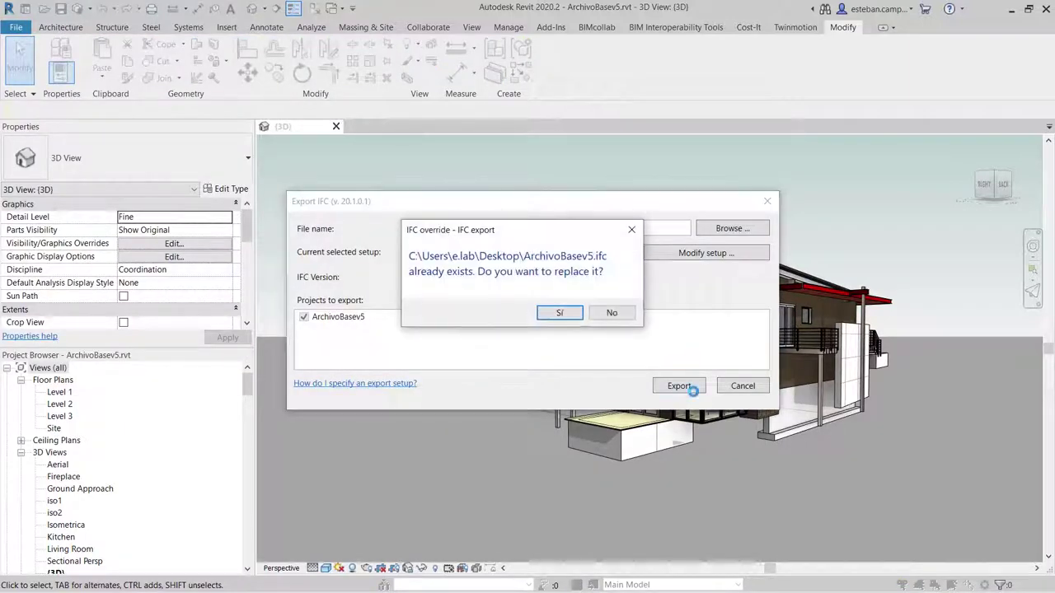
{"action": "left_click", "coordinate": [556, 318]}
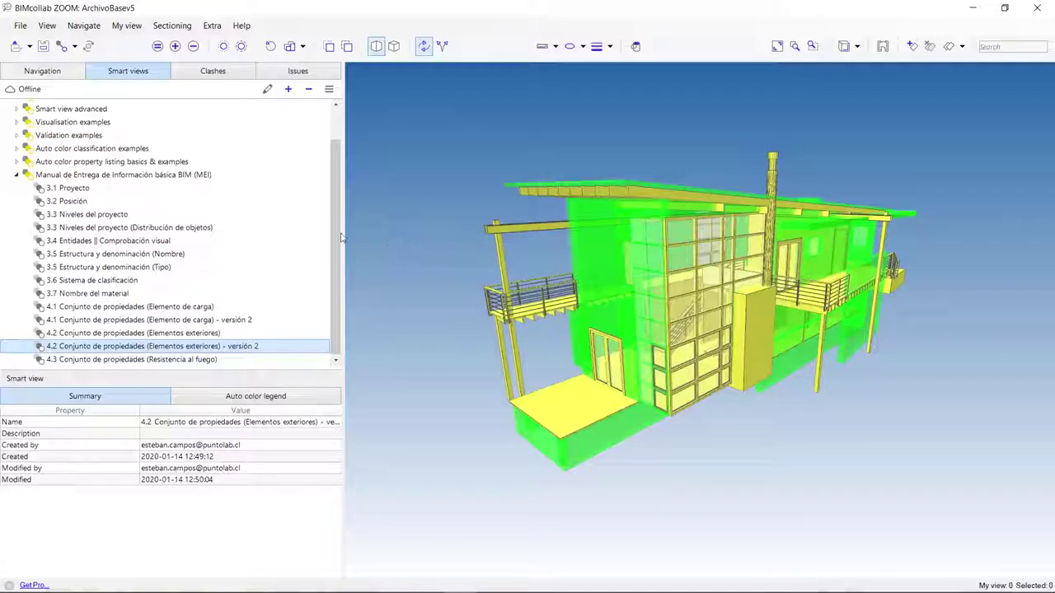
Reload the ArchivoBasev5 model in ZOOM from the updated IFC file
{"action": "left_click", "coordinate": [42, 71]}
{"action": "left_click", "coordinate": [52, 106]}
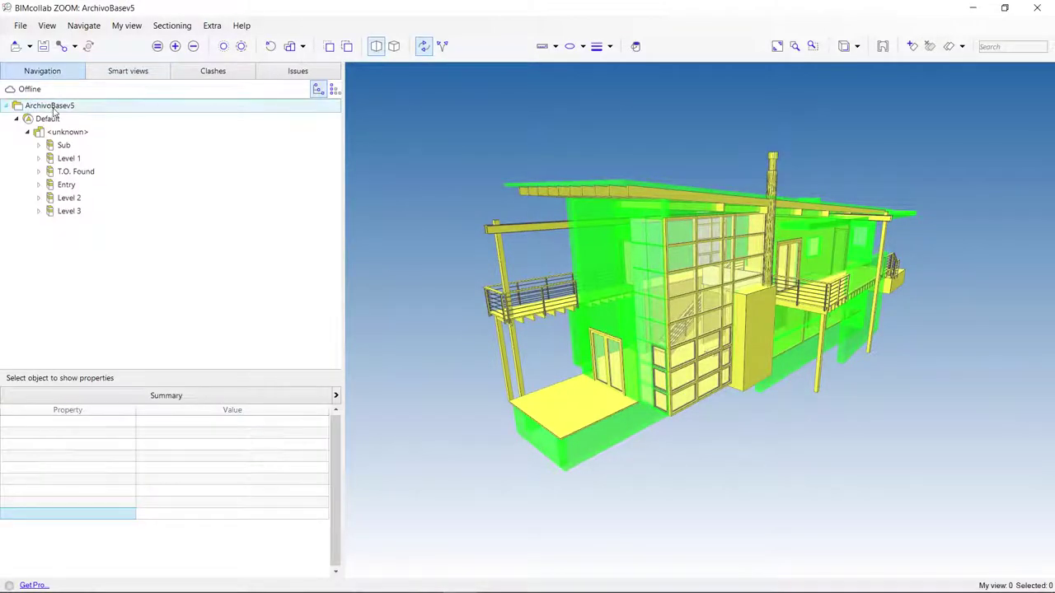
{"action": "right_click", "coordinate": [53, 108]}
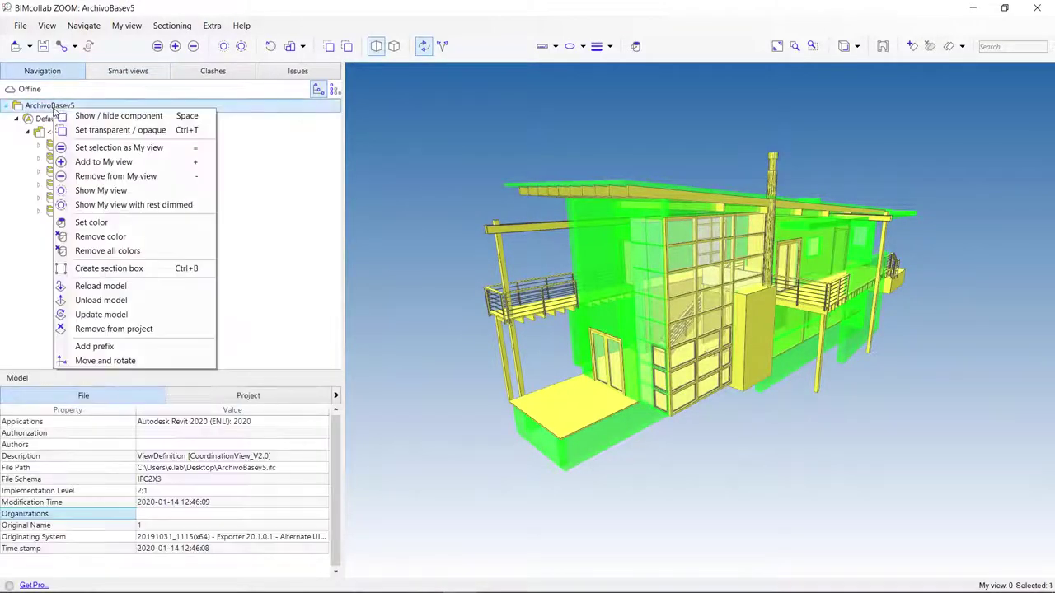
{"action": "left_click", "coordinate": [117, 286]}
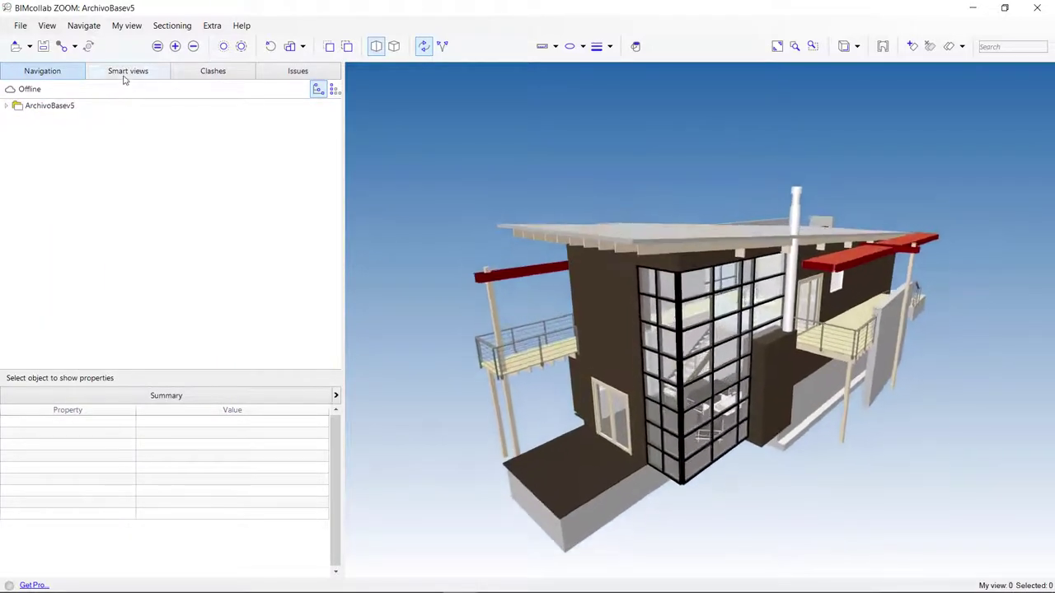
Apply the 4.2 Elementos exteriores versión 2 smart view and orbit the coloured house
{"action": "left_click", "coordinate": [128, 70]}
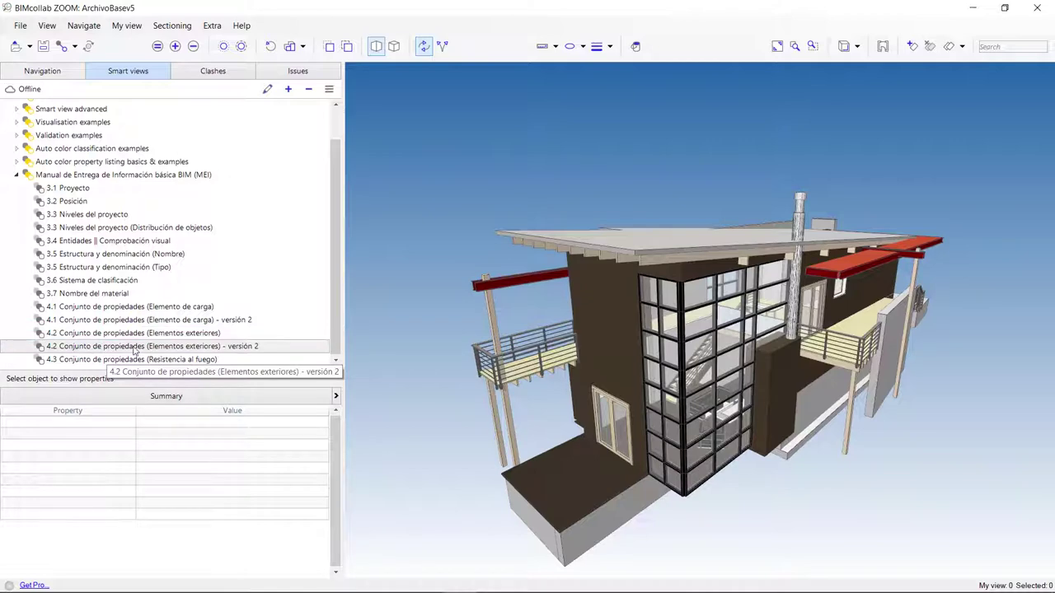
{"action": "left_click", "coordinate": [268, 352]}
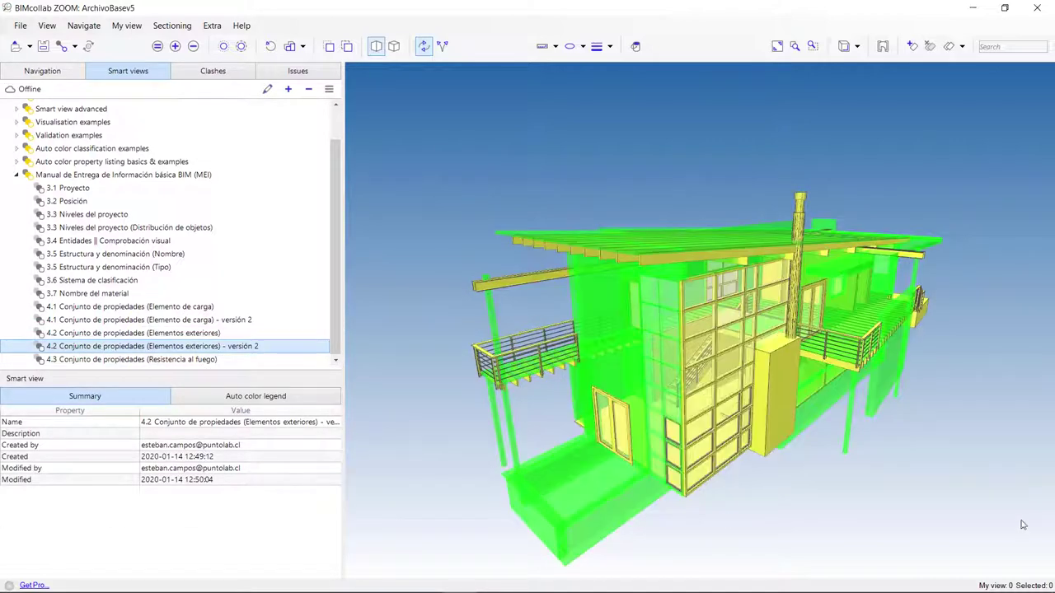
{"action": "left_click_drag", "start_coordinate": [1021, 524], "coordinate": [770, 459]}
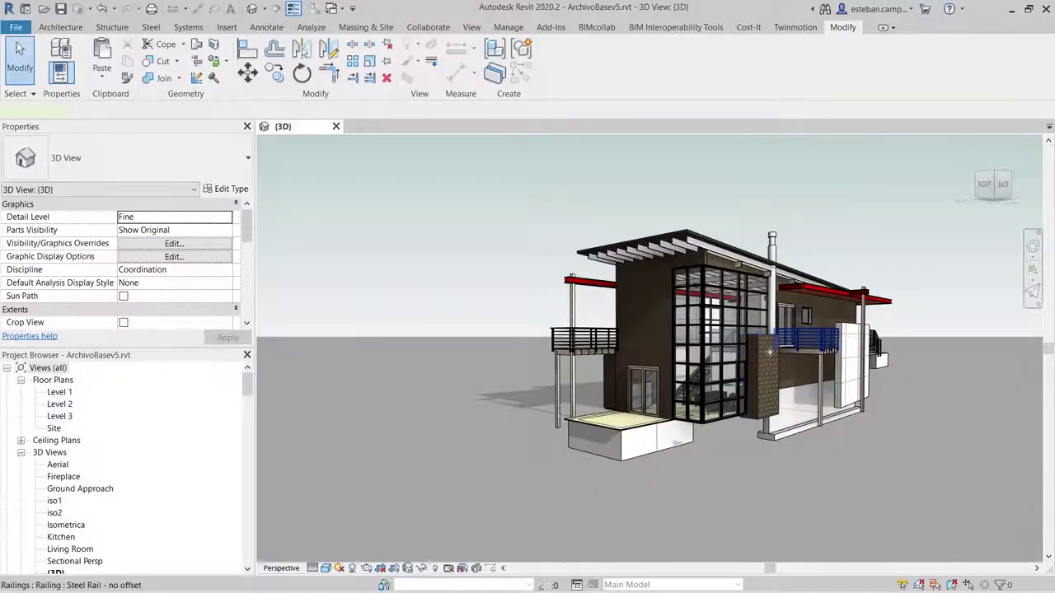
{"action": "left_click", "coordinate": [771, 352]}
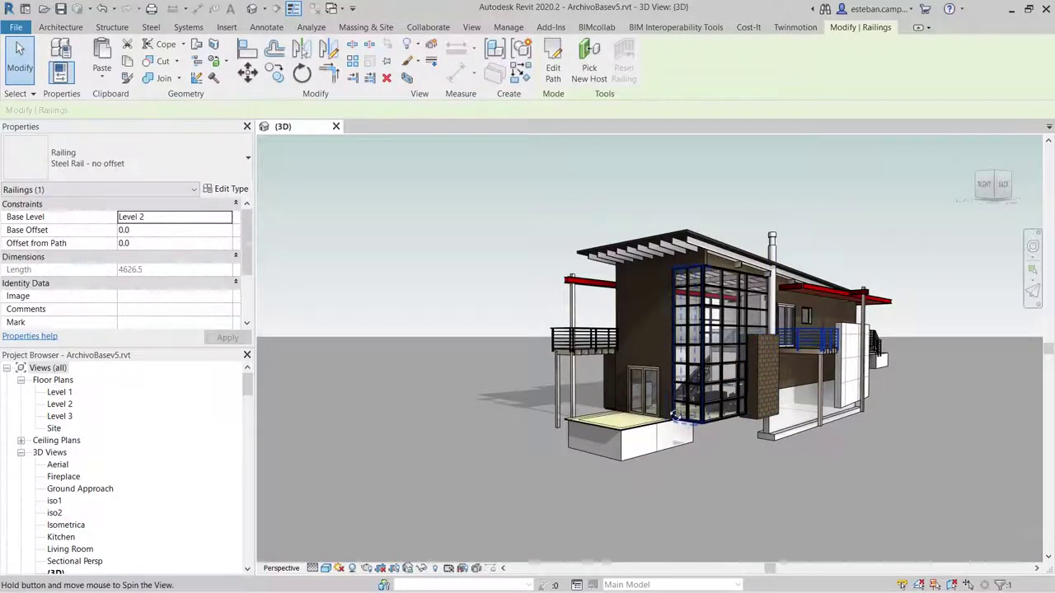
{"action": "mouse_move", "coordinate": [770, 352]}
{"action": "middle_mouse_down", "text": "shift"}
{"action": "mouse_move", "coordinate": [697, 381]}
{"action": "mouse_move", "coordinate": [803, 490]}
{"action": "mouse_move", "coordinate": [816, 387]}
{"action": "middle_mouse_up", "text": "shift"}
{"action": "scroll", "coordinate": [803, 489], "scroll_direction": "up", "scroll_amount": 2}
{"action": "left_click", "coordinate": [803, 489]}
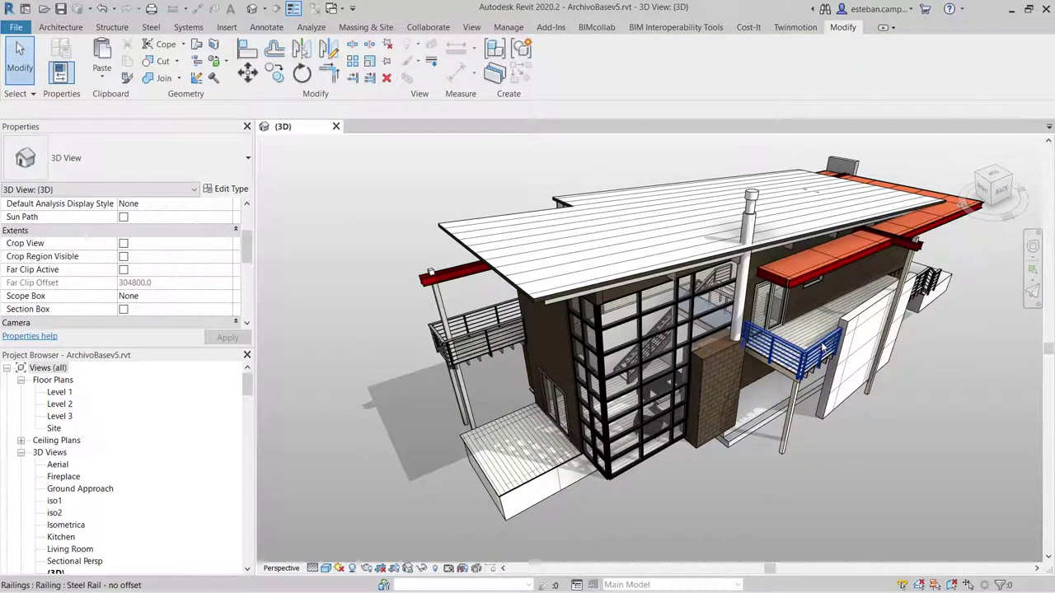
{"action": "left_click", "coordinate": [822, 347]}
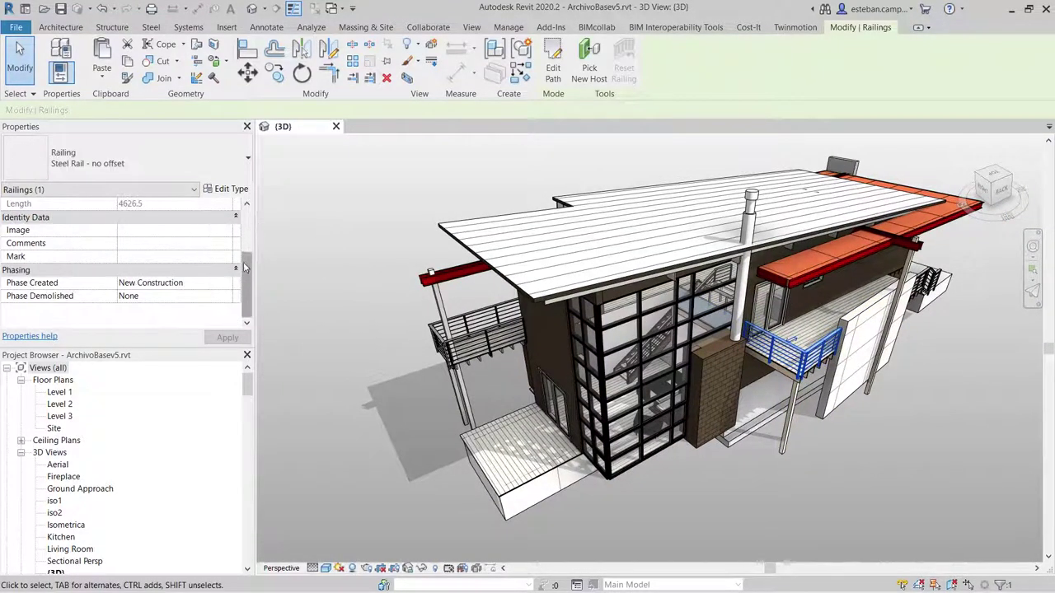
{"action": "left_click_drag", "start_coordinate": [247, 304], "coordinate": [247, 230]}
{"action": "left_click", "coordinate": [230, 189]}
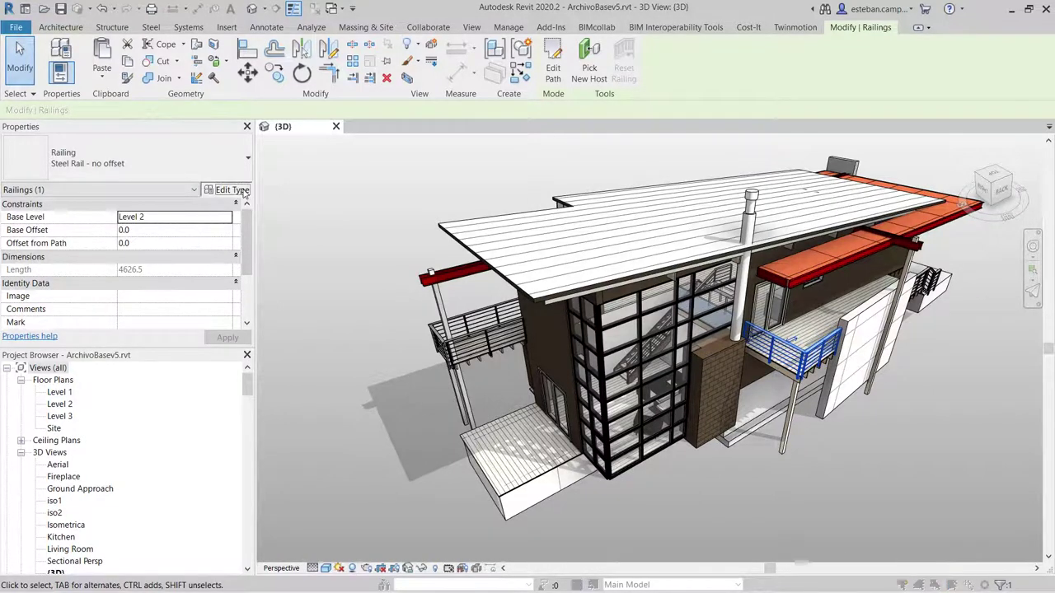
{"action": "mouse_move", "coordinate": [834, 260]}
{"action": "left_mouse_down"}
{"action": "mouse_move", "coordinate": [821, 426]}
{"action": "mouse_move", "coordinate": [831, 239]}
{"action": "left_mouse_up"}
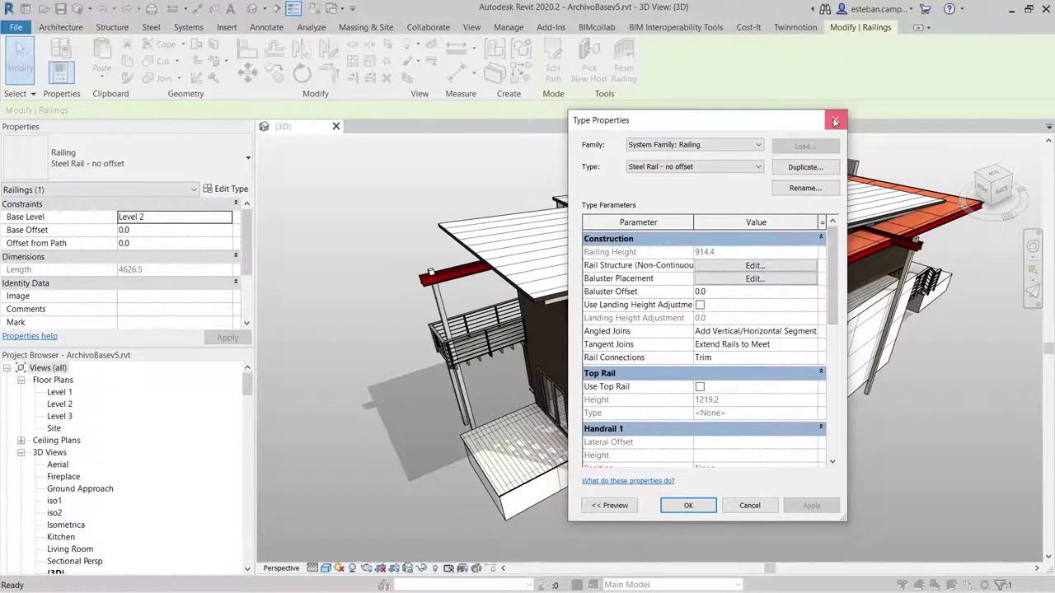
{"action": "left_click", "coordinate": [835, 121]}
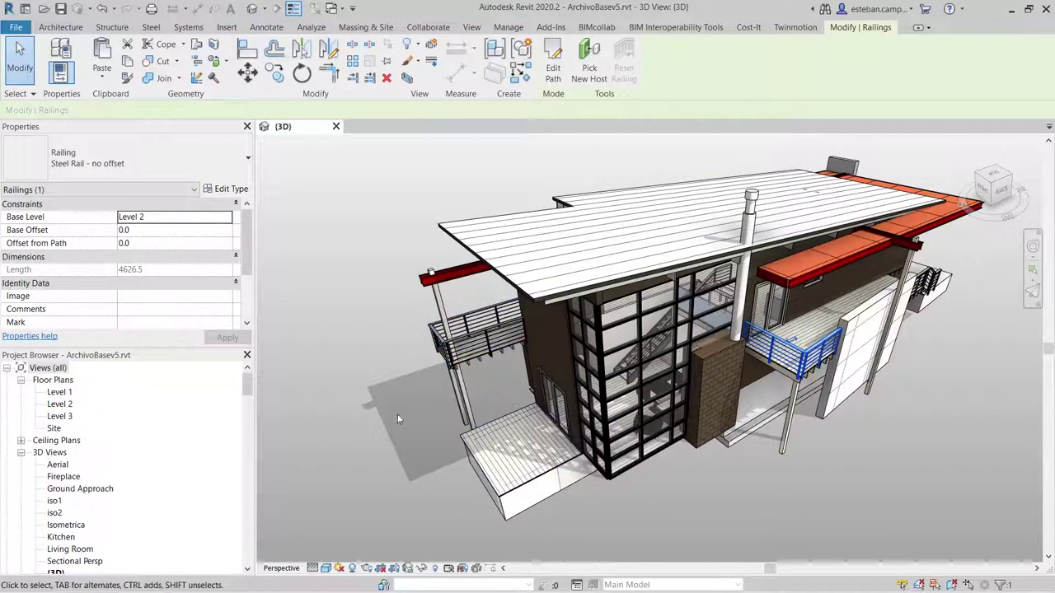
{"action": "middle_click_drag", "start_coordinate": [398, 413], "coordinate": [478, 368], "text": "shift"}
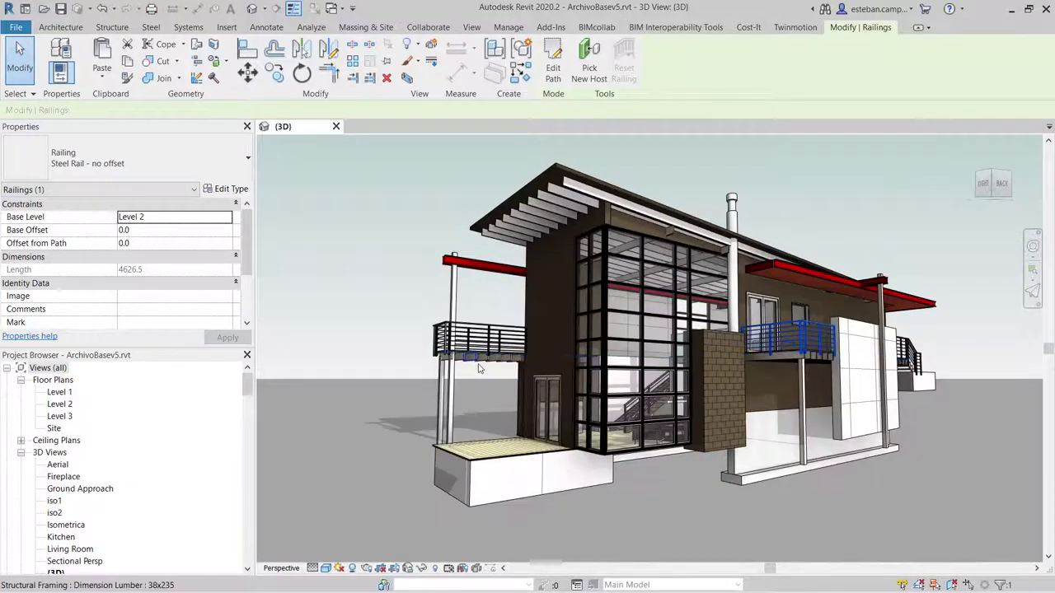
{"action": "left_click", "coordinate": [477, 395]}
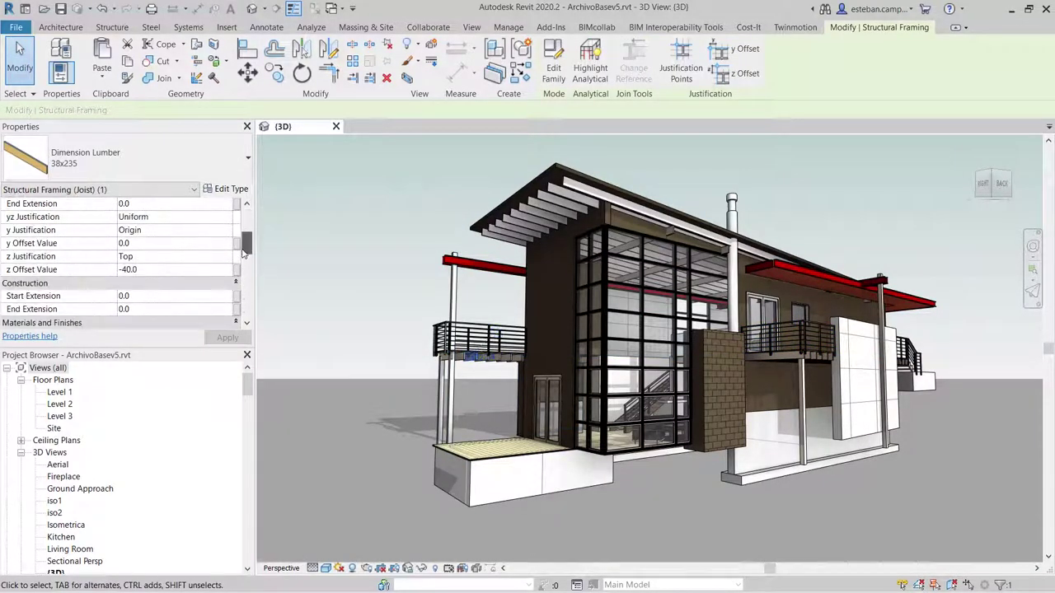
{"action": "left_click_drag", "start_coordinate": [246, 222], "coordinate": [237, 302]}
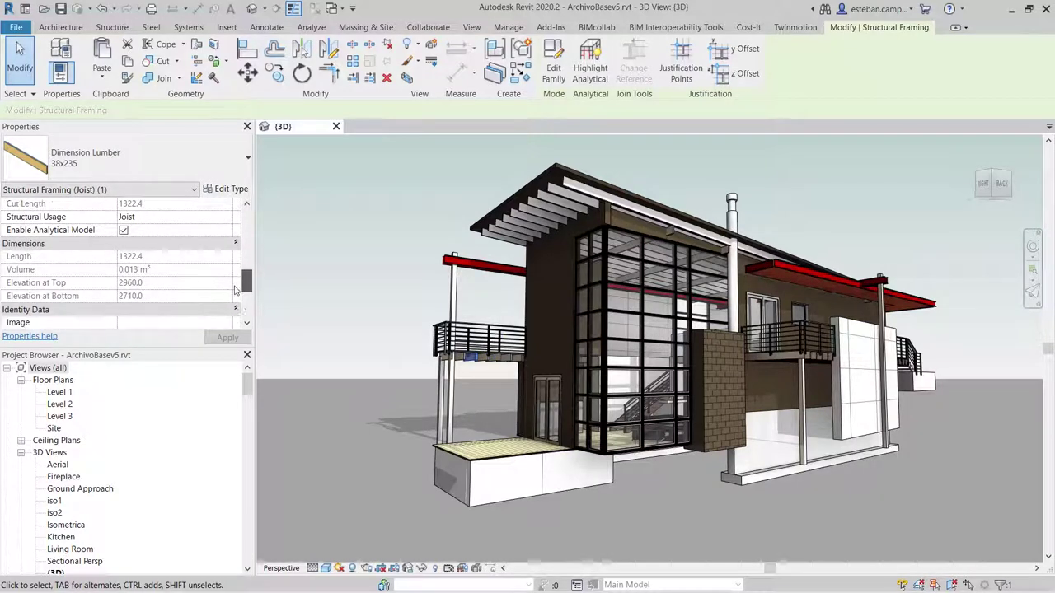
{"action": "scroll", "coordinate": [230, 288], "scroll_direction": "down", "scroll_amount": 2}
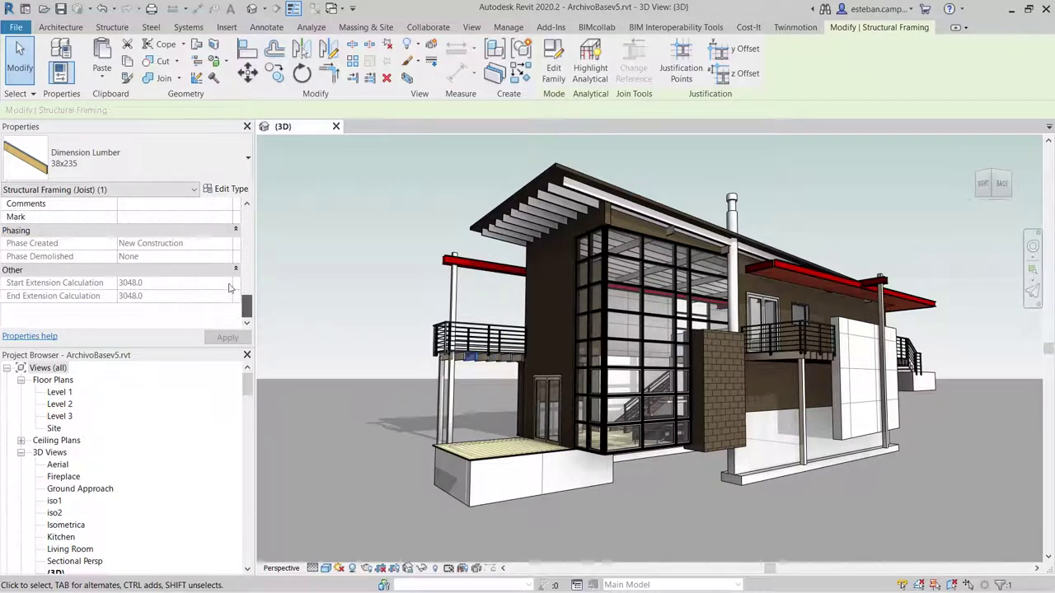
{"action": "left_click", "coordinate": [231, 189]}
{"action": "scroll", "coordinate": [739, 328], "scroll_direction": "down", "scroll_amount": 5}
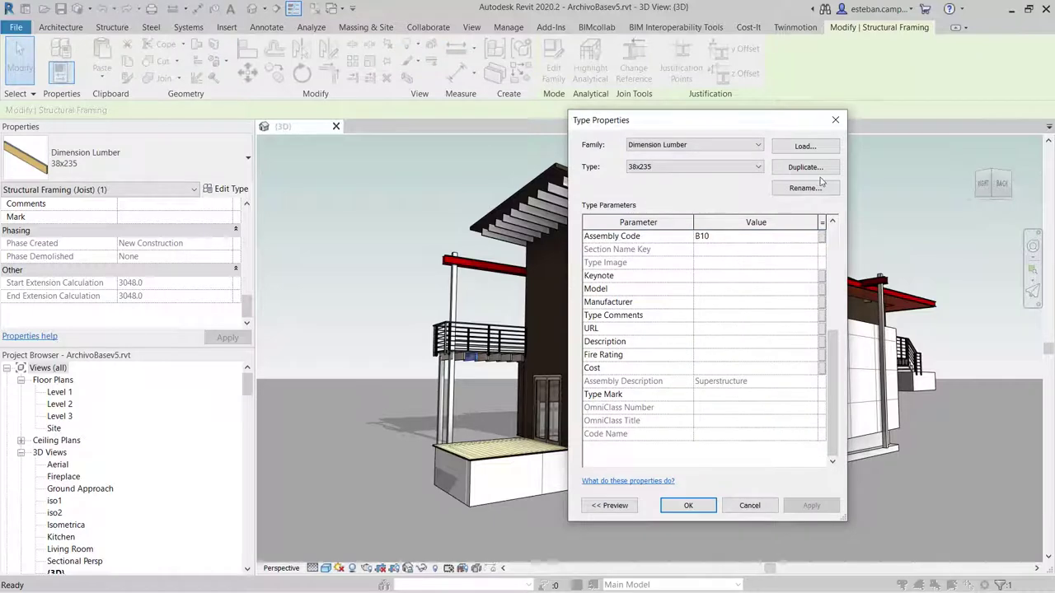
{"action": "left_click", "coordinate": [835, 122]}
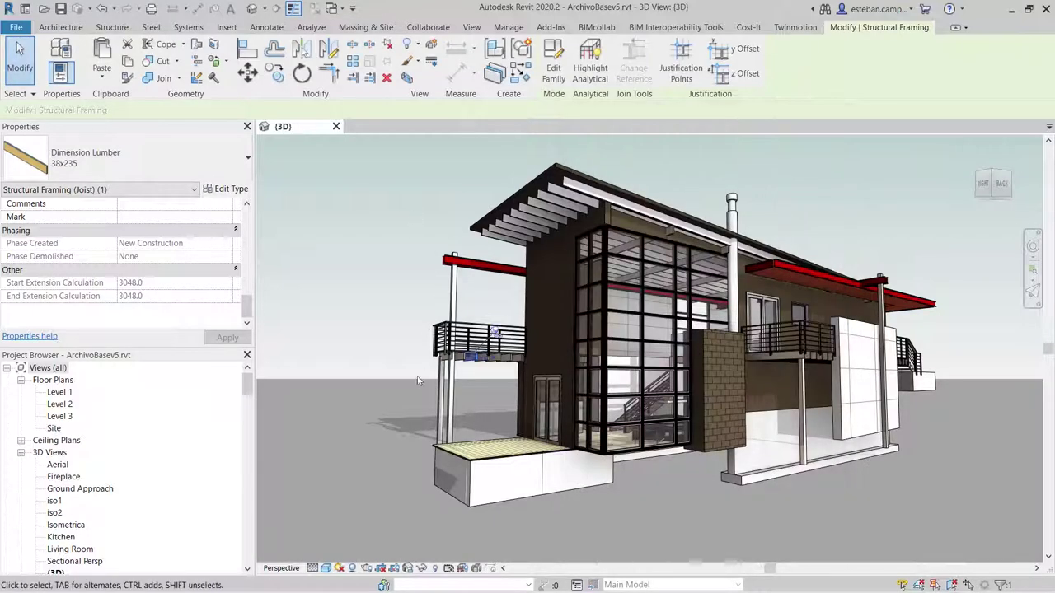
{"action": "middle_click_drag", "start_coordinate": [417, 381], "coordinate": [283, 103], "text": "shift"}
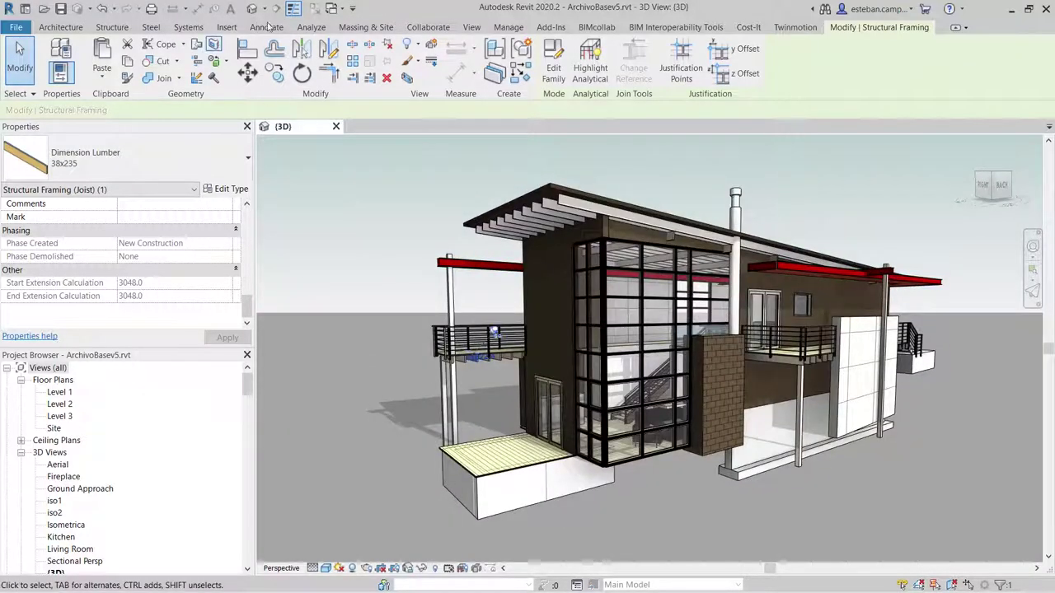
Open the settings of the IsExternal project parameter
{"action": "left_click", "coordinate": [518, 29]}
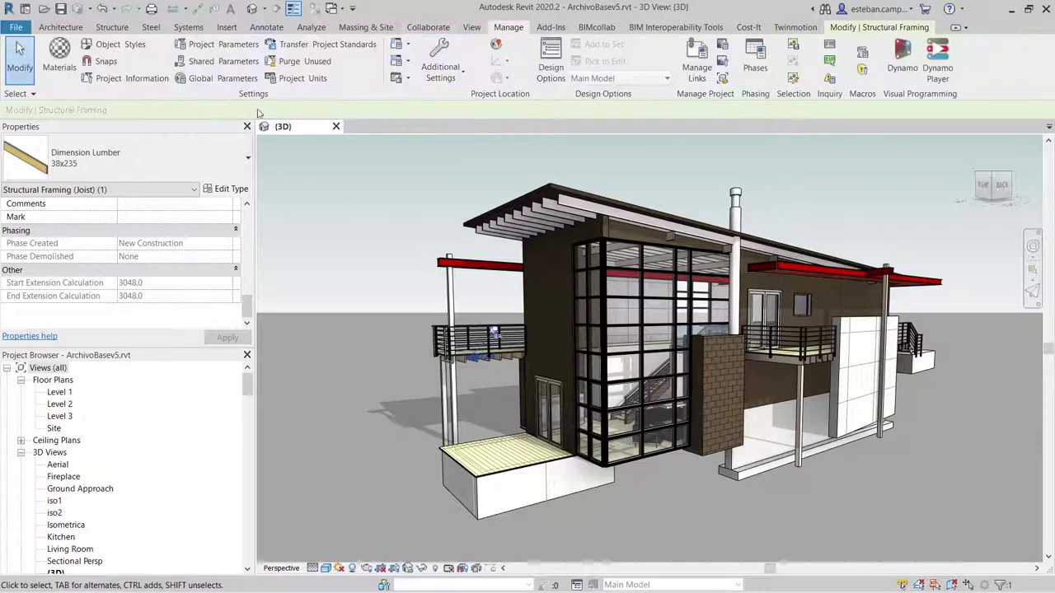
{"action": "left_click", "coordinate": [198, 45]}
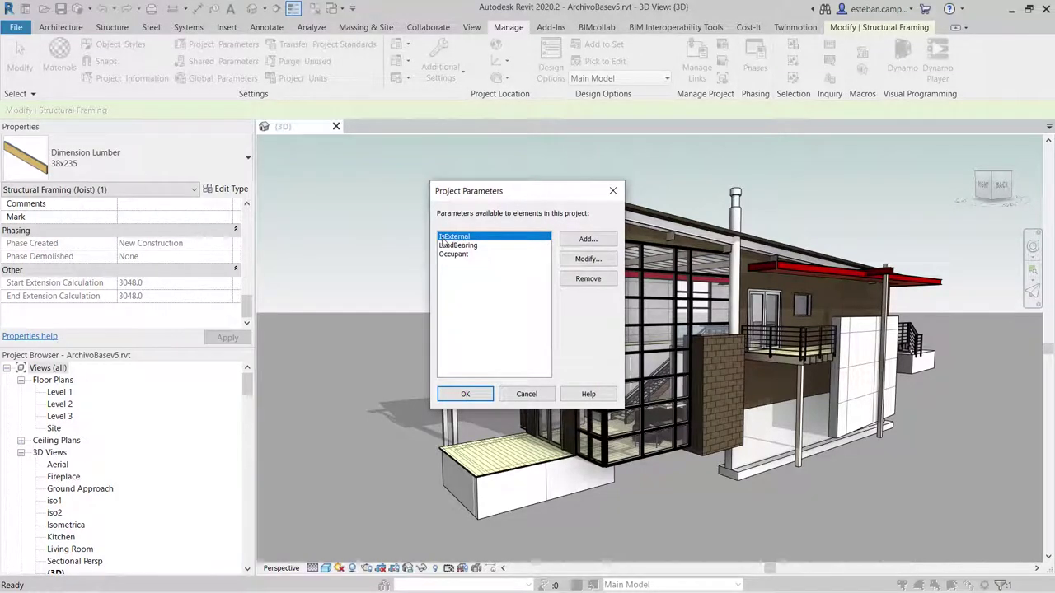
{"action": "left_click", "coordinate": [585, 259]}
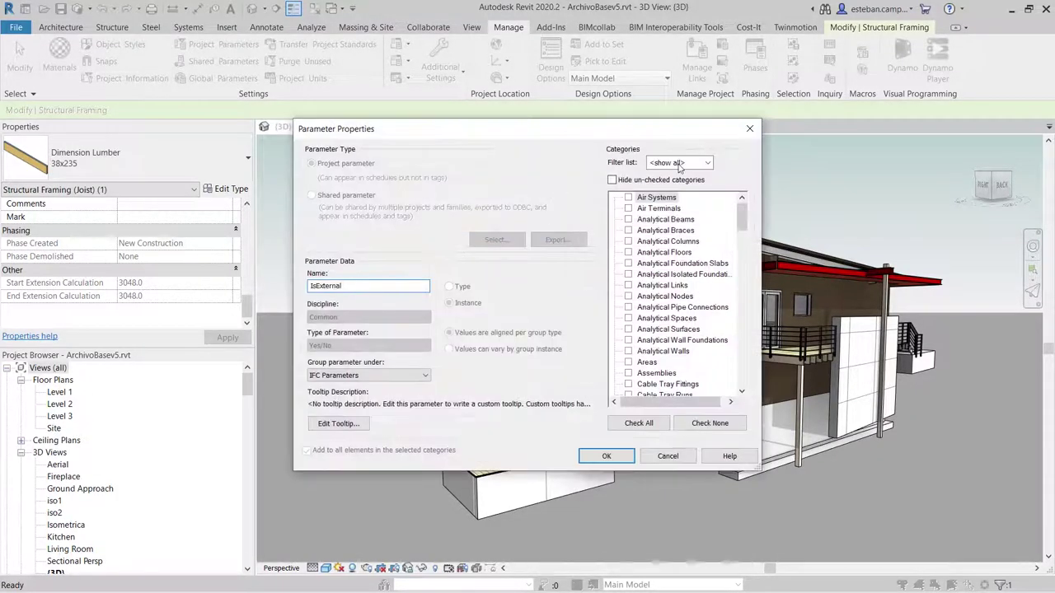
Add the Structural Framing category to IsExternal and close the parameter dialogs
{"action": "left_click", "coordinate": [656, 253]}
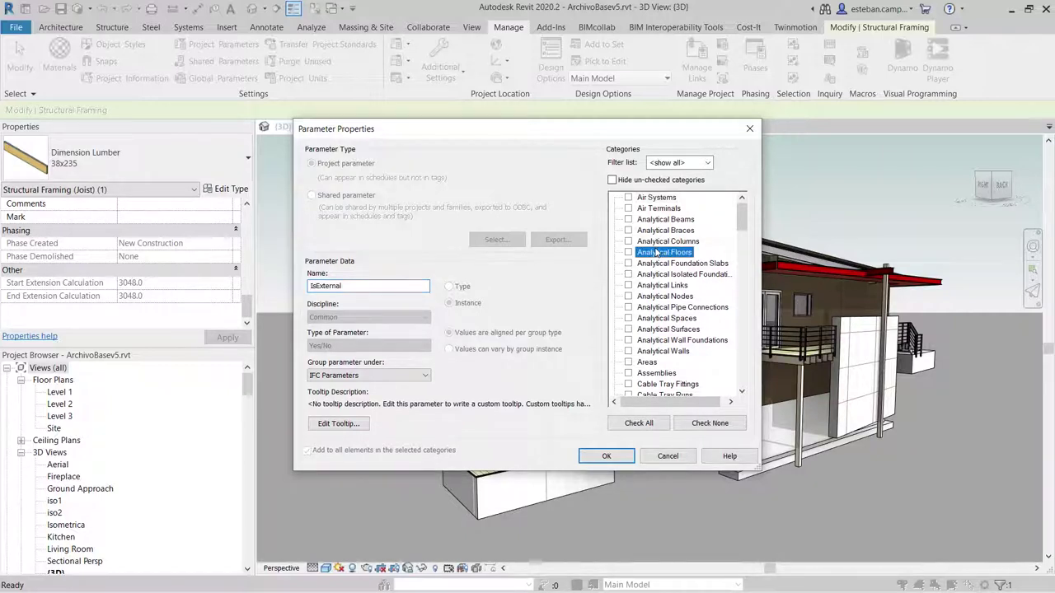
{"action": "key", "text": "r"}
{"action": "scroll", "coordinate": [644, 338], "scroll_direction": "down", "scroll_amount": 2}
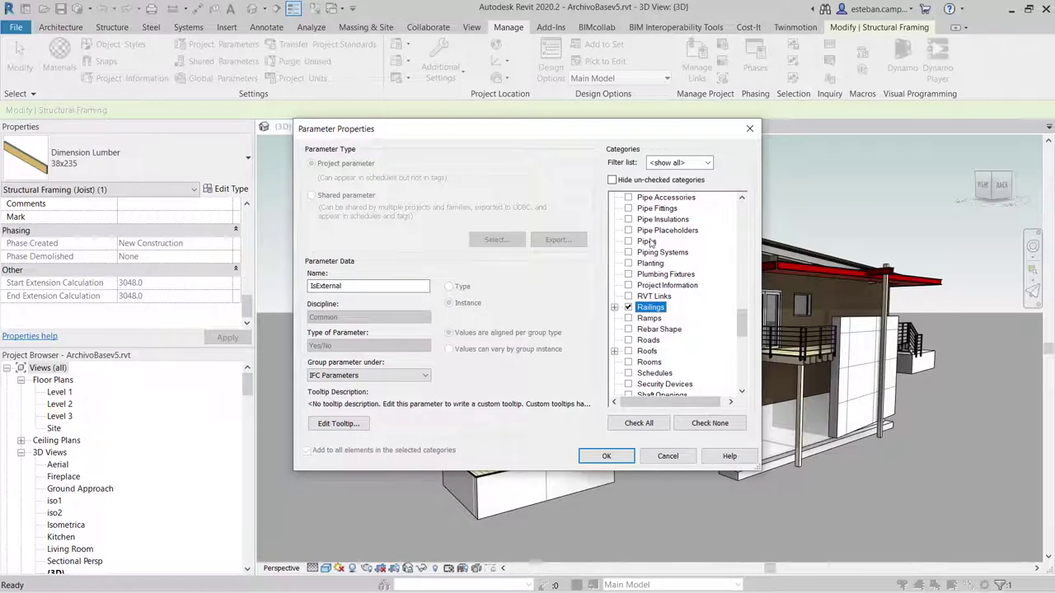
{"action": "scroll", "coordinate": [634, 341], "scroll_direction": "down", "scroll_amount": 2}
{"action": "scroll", "coordinate": [640, 340], "scroll_direction": "down", "scroll_amount": 1}
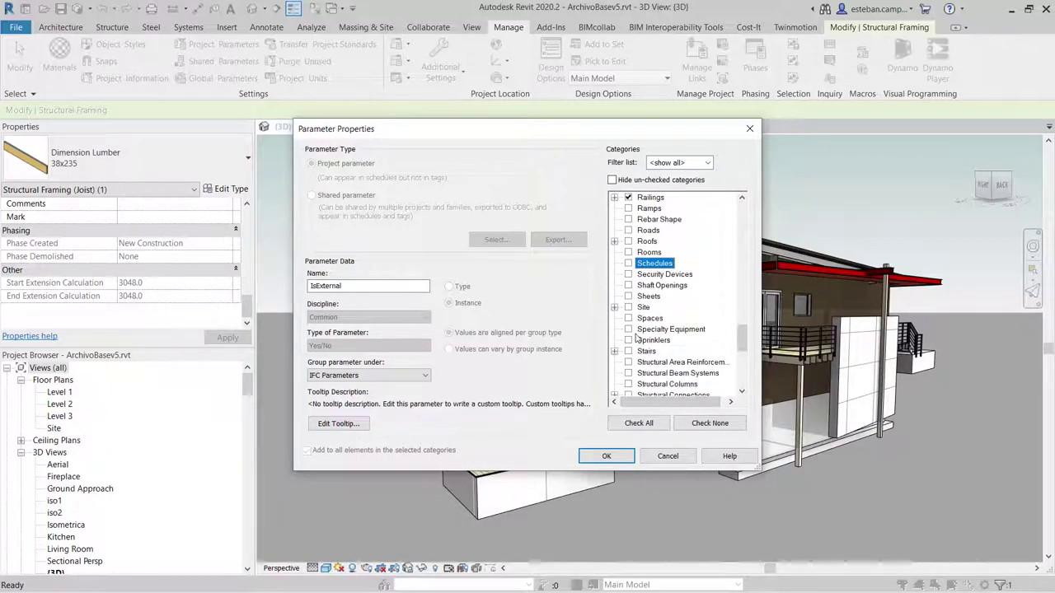
{"action": "scroll", "coordinate": [639, 338], "scroll_direction": "down", "scroll_amount": 1}
{"action": "scroll", "coordinate": [641, 332], "scroll_direction": "down", "scroll_amount": 1}
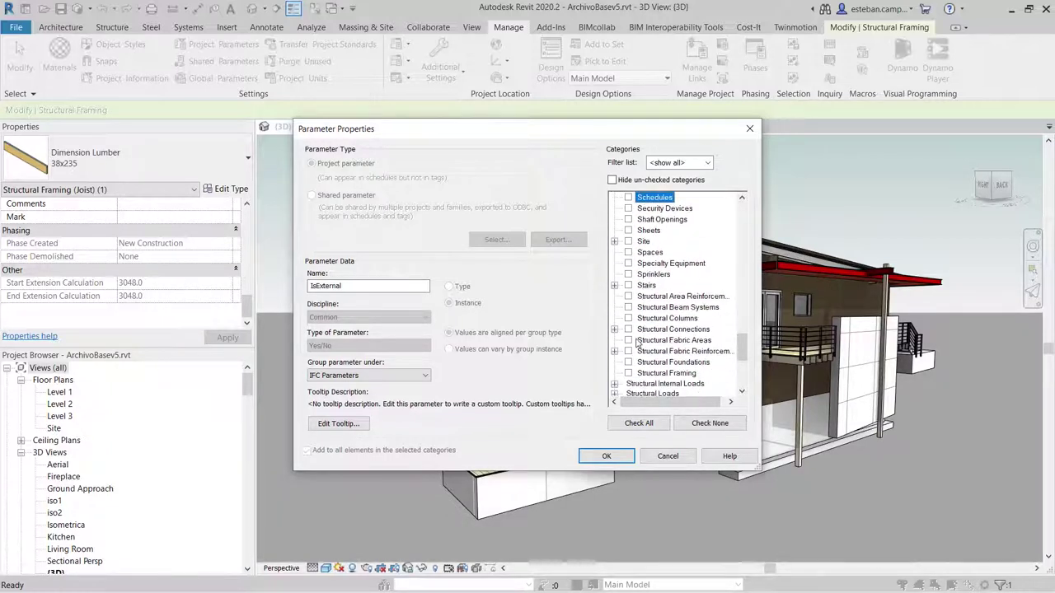
{"action": "left_click", "coordinate": [629, 373]}
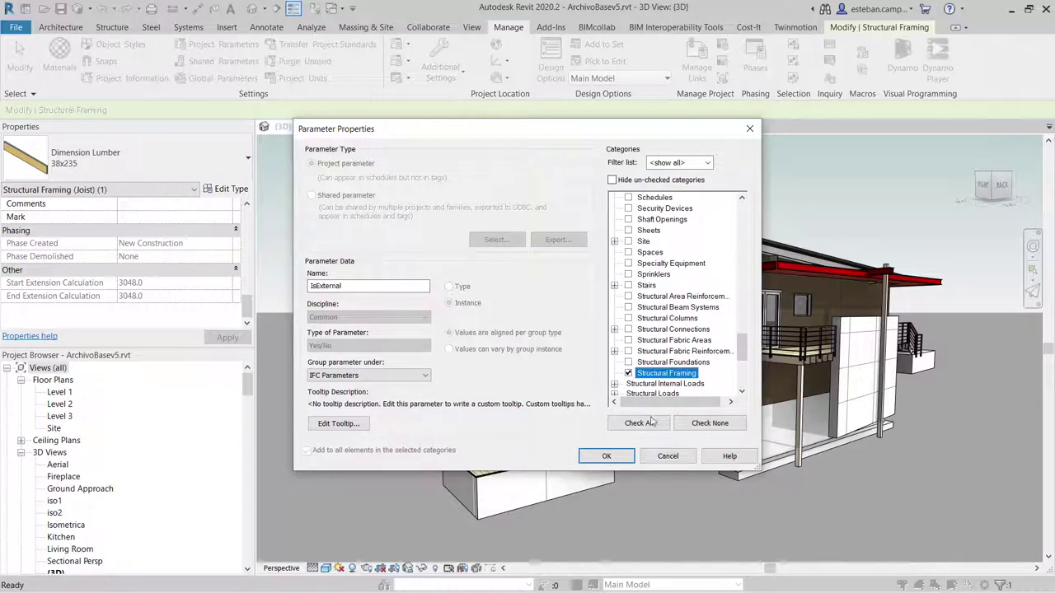
{"action": "left_click", "coordinate": [610, 459]}
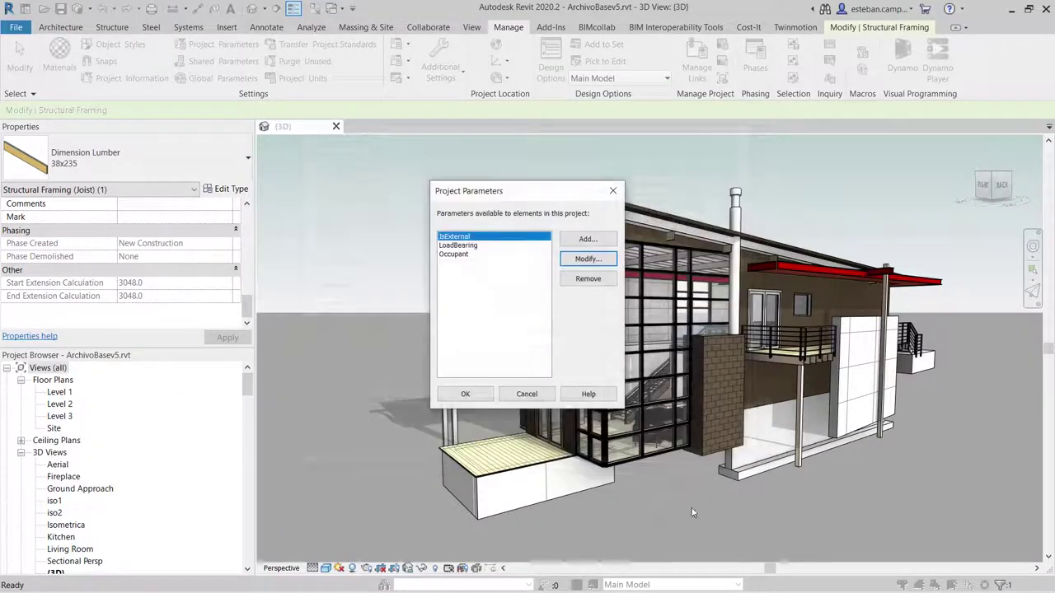
{"action": "left_click", "coordinate": [466, 394]}
{"action": "key", "text": "Escape"}
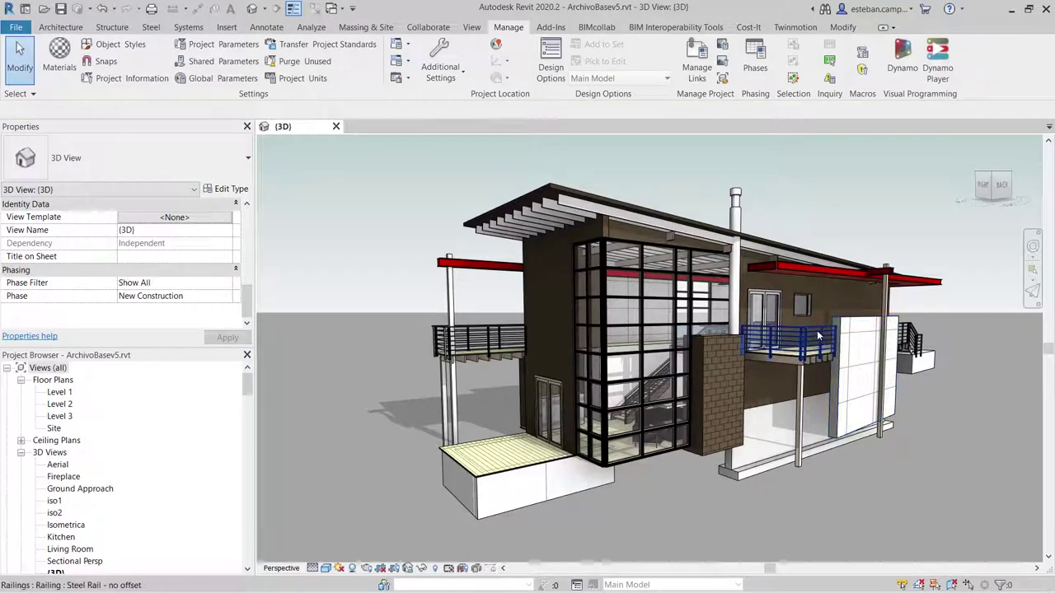
Select all three visible balcony steel railings and tick IsExternal for them
{"action": "left_click", "coordinate": [808, 336]}
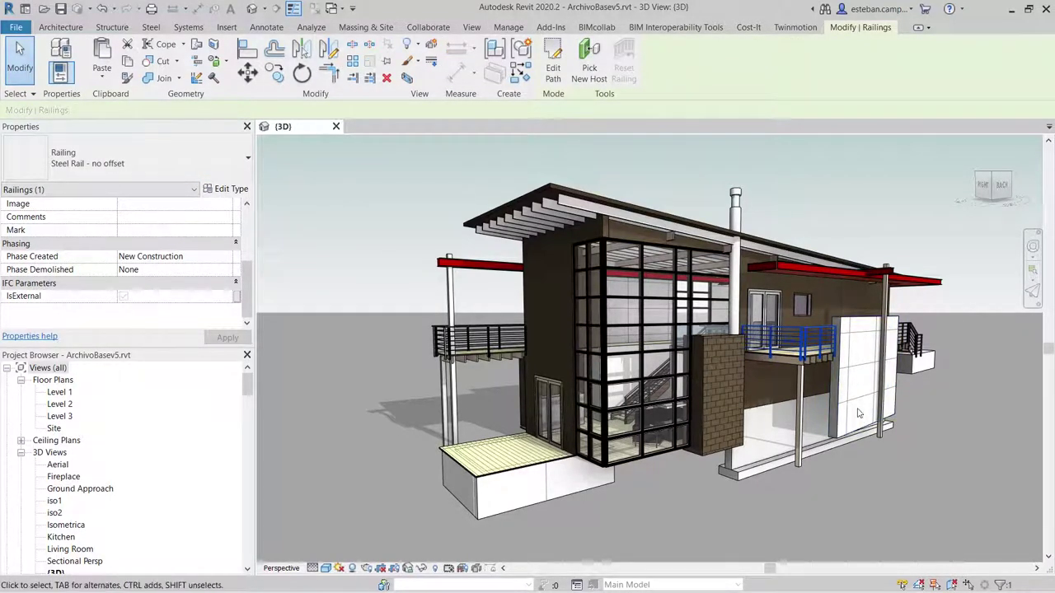
{"action": "right_click", "coordinate": [811, 337]}
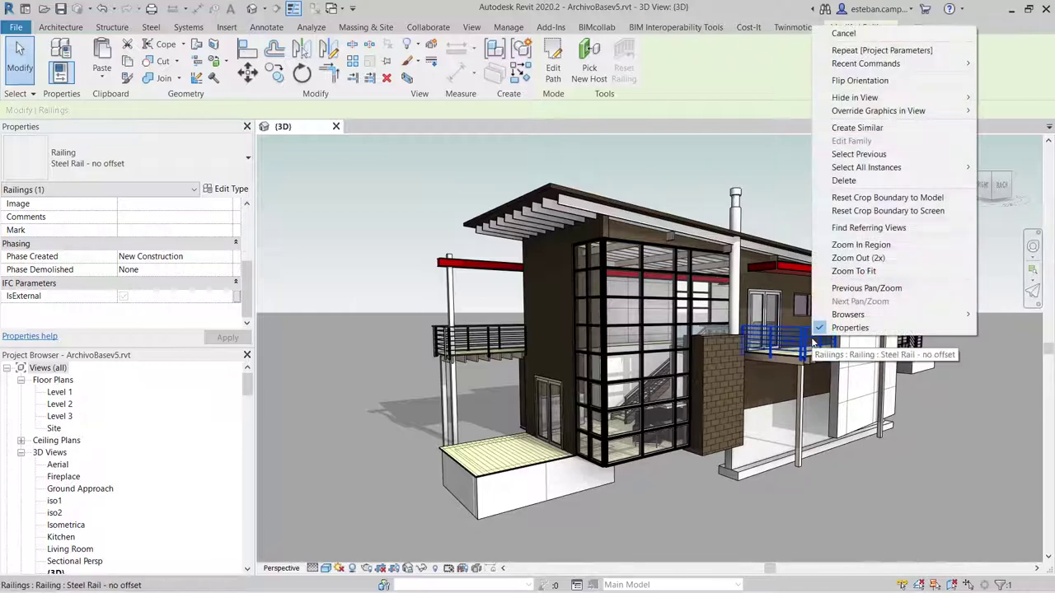
{"action": "left_click", "coordinate": [742, 167]}
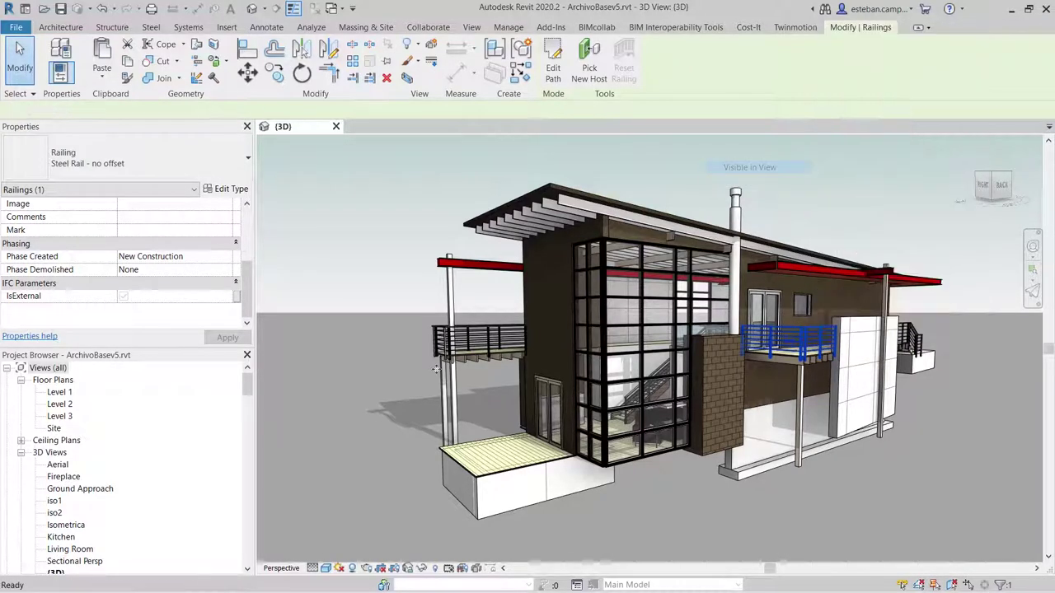
{"action": "mouse_move", "coordinate": [424, 292]}
{"action": "middle_mouse_down", "text": "shift"}
{"action": "mouse_move", "coordinate": [384, 370]}
{"action": "mouse_move", "coordinate": [591, 379]}
{"action": "mouse_move", "coordinate": [674, 329]}
{"action": "mouse_move", "coordinate": [523, 360]}
{"action": "mouse_move", "coordinate": [412, 346]}
{"action": "middle_mouse_up", "text": "shift"}
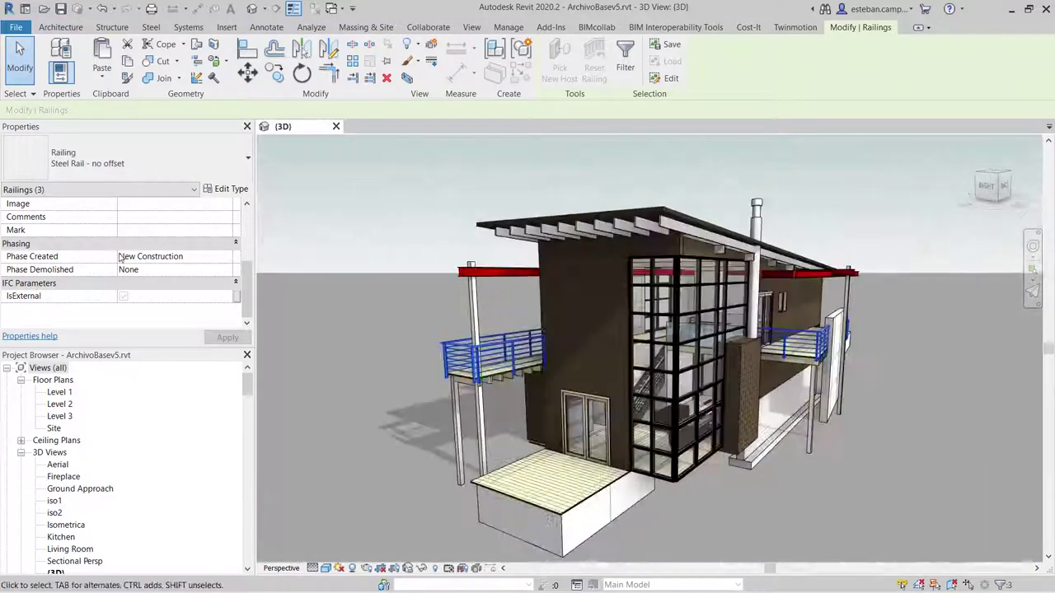
{"action": "left_click", "coordinate": [124, 296]}
Clear the railing selection and orbit round to the building's left side
{"action": "middle_click_drag", "start_coordinate": [709, 445], "coordinate": [755, 441], "text": "shift"}
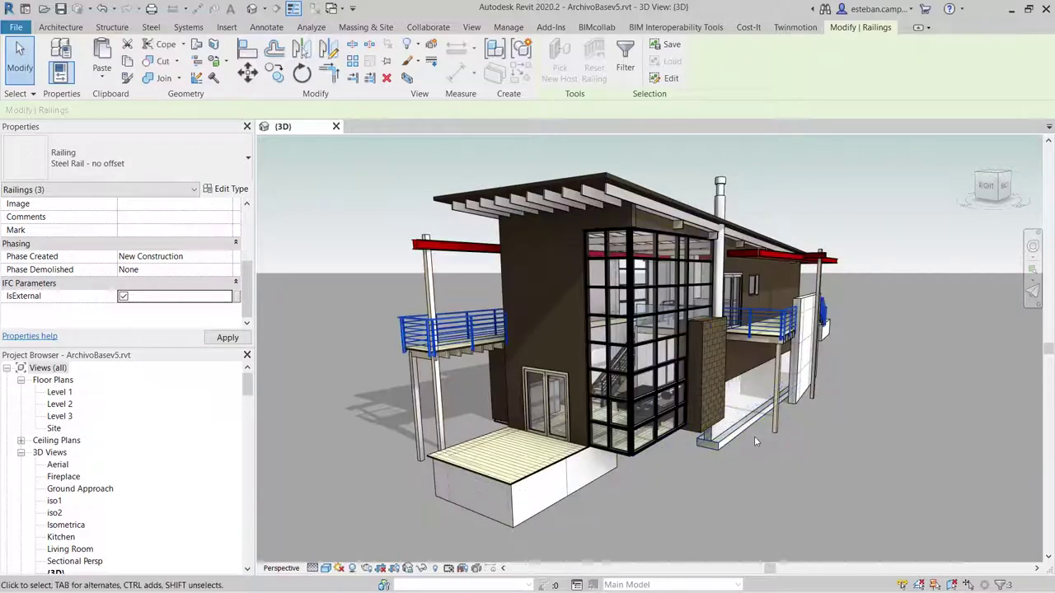
{"action": "left_click", "coordinate": [843, 427]}
{"action": "scroll", "coordinate": [741, 371], "scroll_direction": "up", "scroll_amount": 3}
{"action": "left_click", "coordinate": [645, 348]}
{"action": "scroll", "coordinate": [644, 347], "scroll_direction": "up", "scroll_amount": 2}
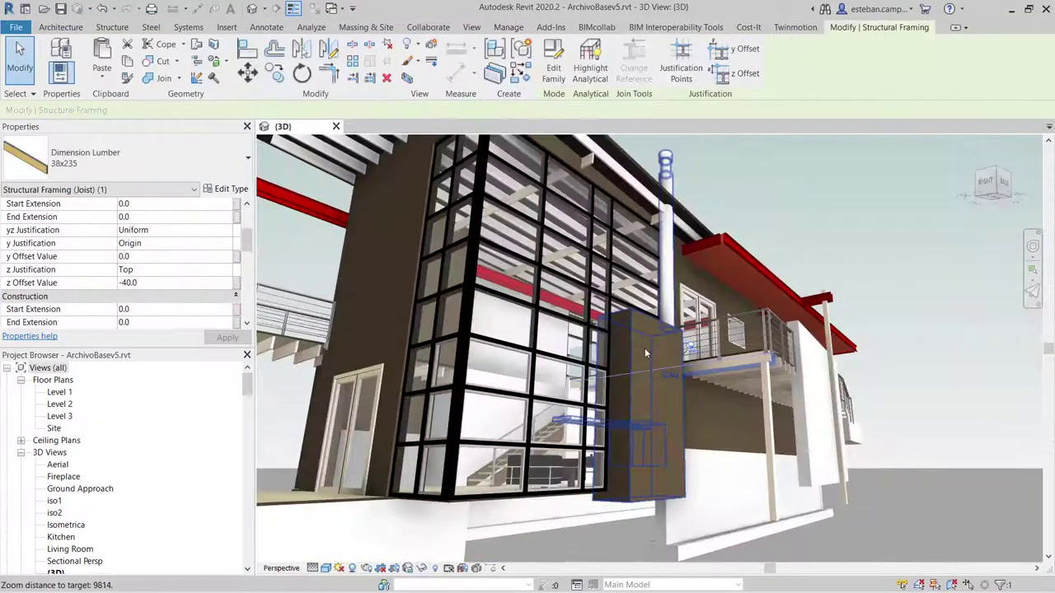
{"action": "scroll", "coordinate": [646, 353], "scroll_direction": "down", "scroll_amount": 3}
{"action": "middle_click_drag", "start_coordinate": [646, 352], "coordinate": [346, 338], "text": "shift"}
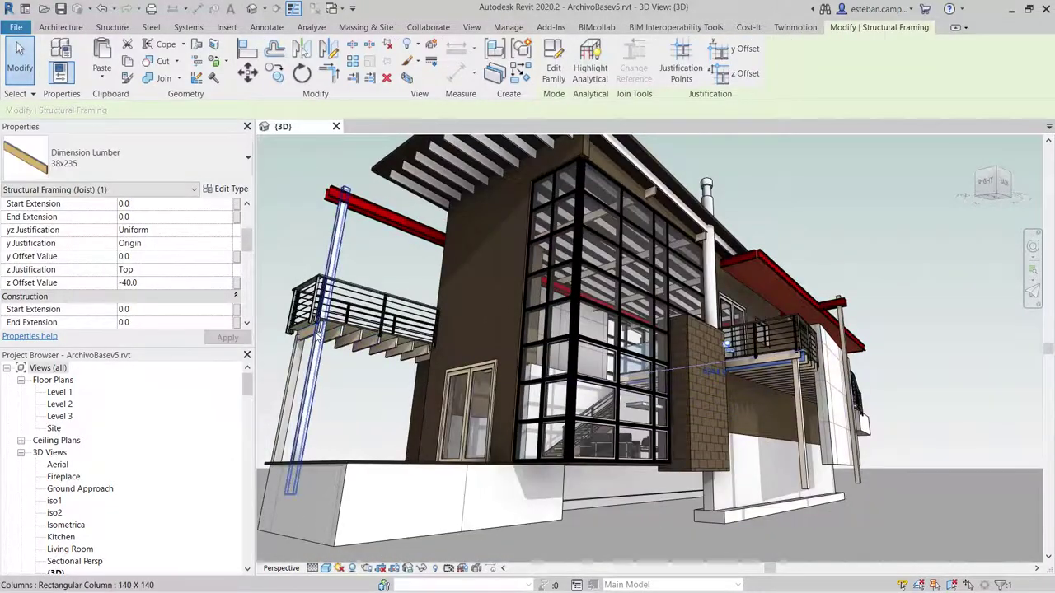
{"action": "key", "text": "Escape"}
Select the structural framing joists under the left balcony
{"action": "left_click", "coordinate": [335, 344]}
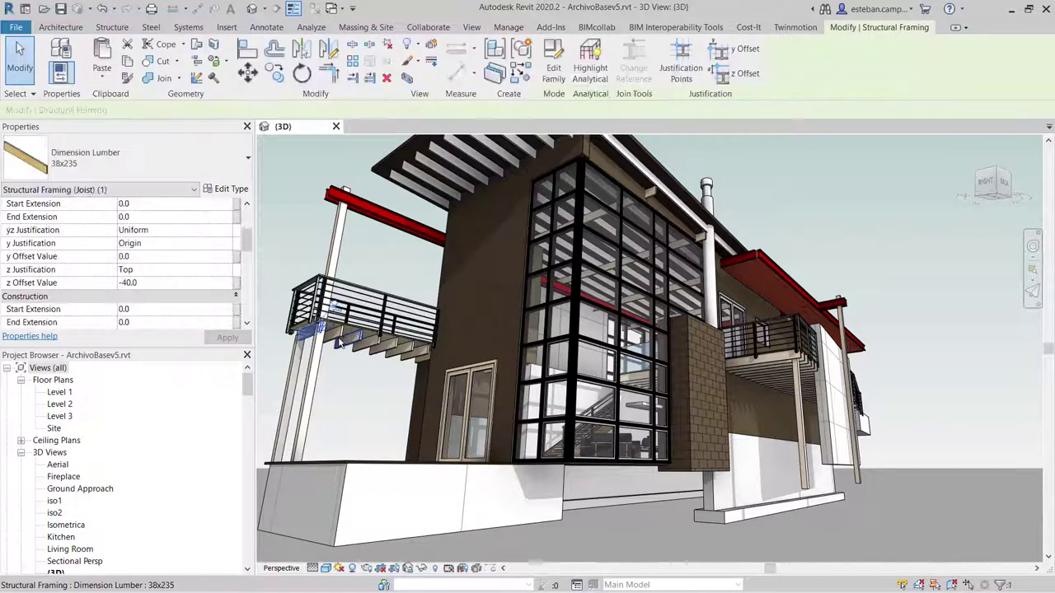
{"action": "left_click", "coordinate": [345, 352], "text": "ctrl"}
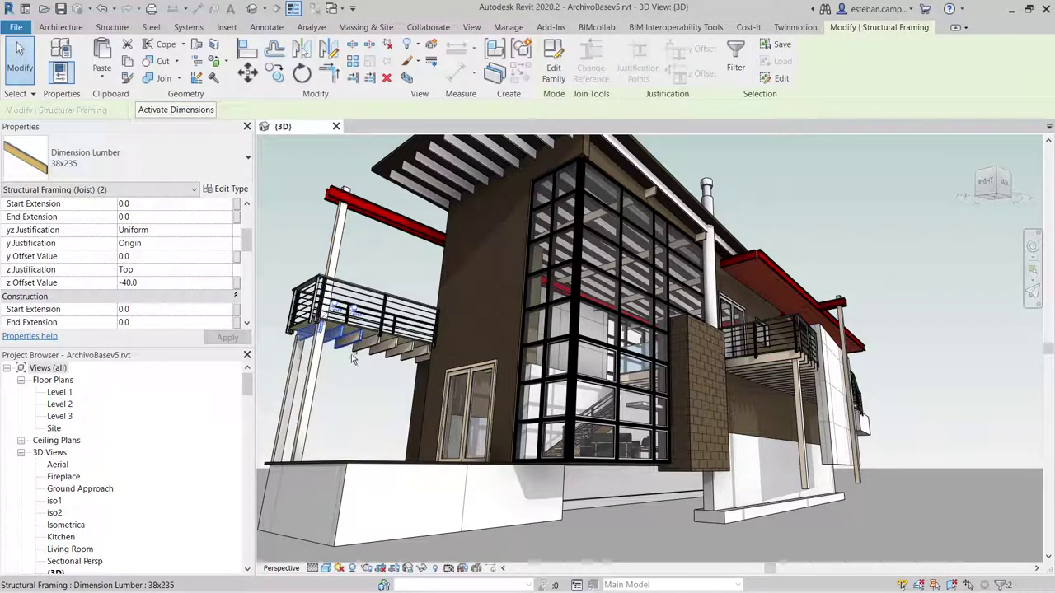
{"action": "left_click", "coordinate": [362, 356], "text": "ctrl"}
{"action": "left_click", "coordinate": [372, 363], "text": "ctrl"}
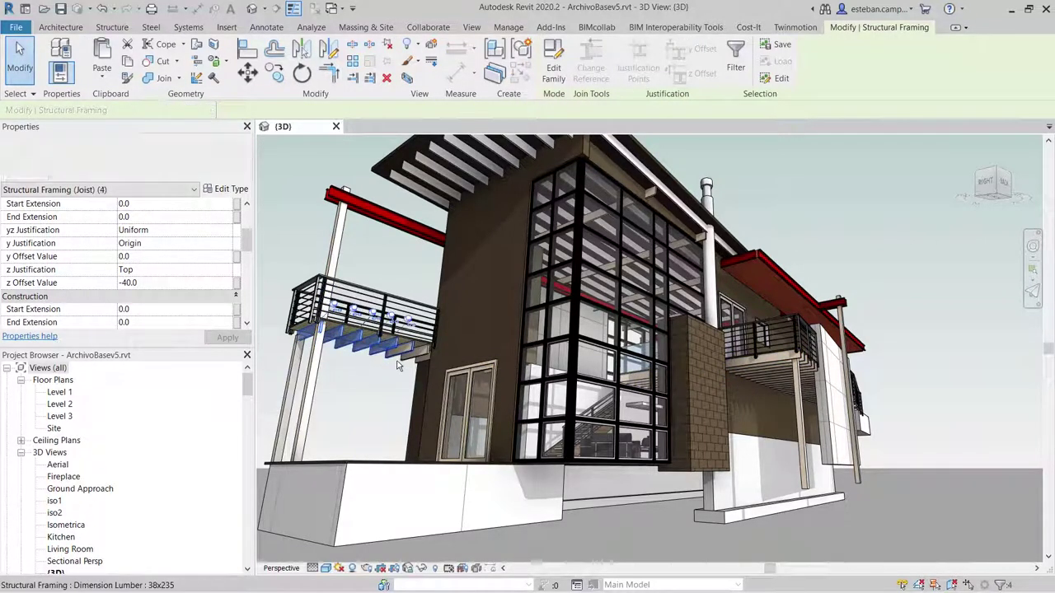
{"action": "left_click", "coordinate": [399, 371], "text": "ctrl"}
{"action": "left_click", "coordinate": [409, 366], "text": "ctrl"}
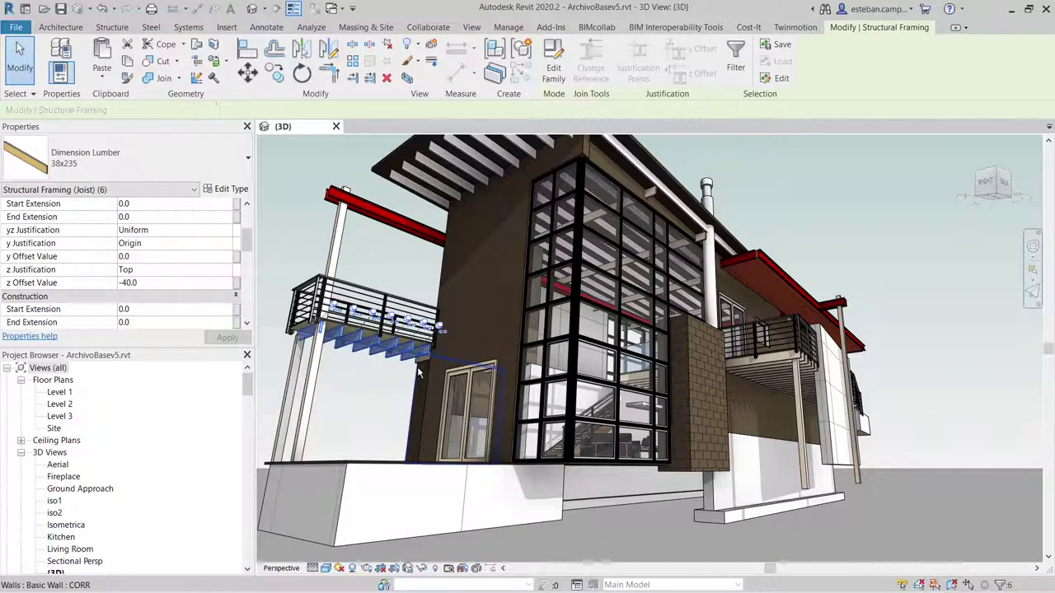
Tick IsExternal for the selected balcony joists, then deselect them
{"action": "scroll", "coordinate": [430, 373], "scroll_direction": "up", "scroll_amount": 1}
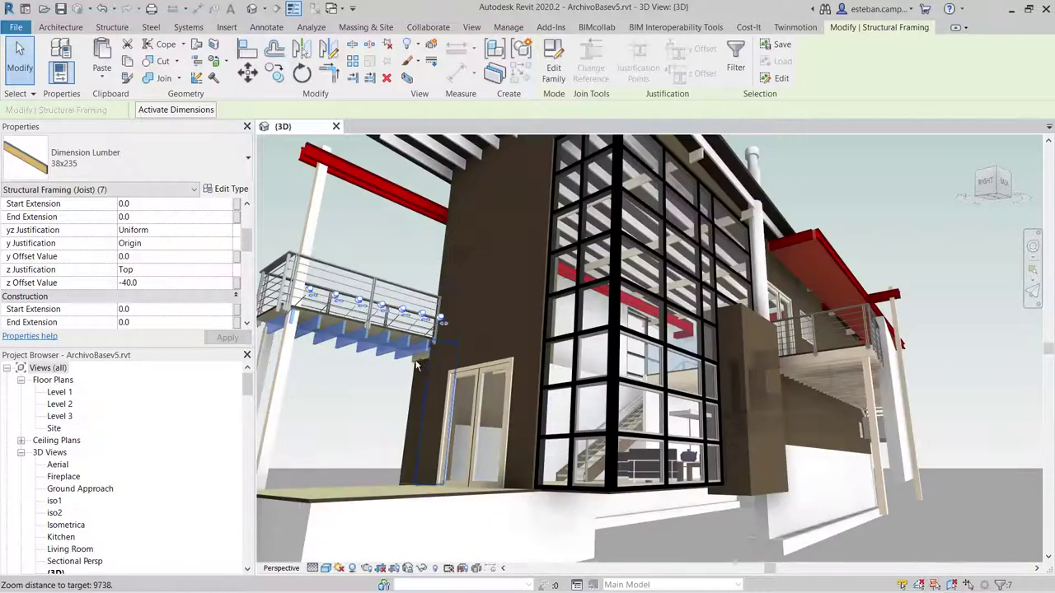
{"action": "scroll", "coordinate": [427, 369], "scroll_direction": "up", "scroll_amount": 1}
{"action": "scroll", "coordinate": [422, 365], "scroll_direction": "up", "scroll_amount": 2}
{"action": "scroll", "coordinate": [422, 365], "scroll_direction": "down", "scroll_amount": 2}
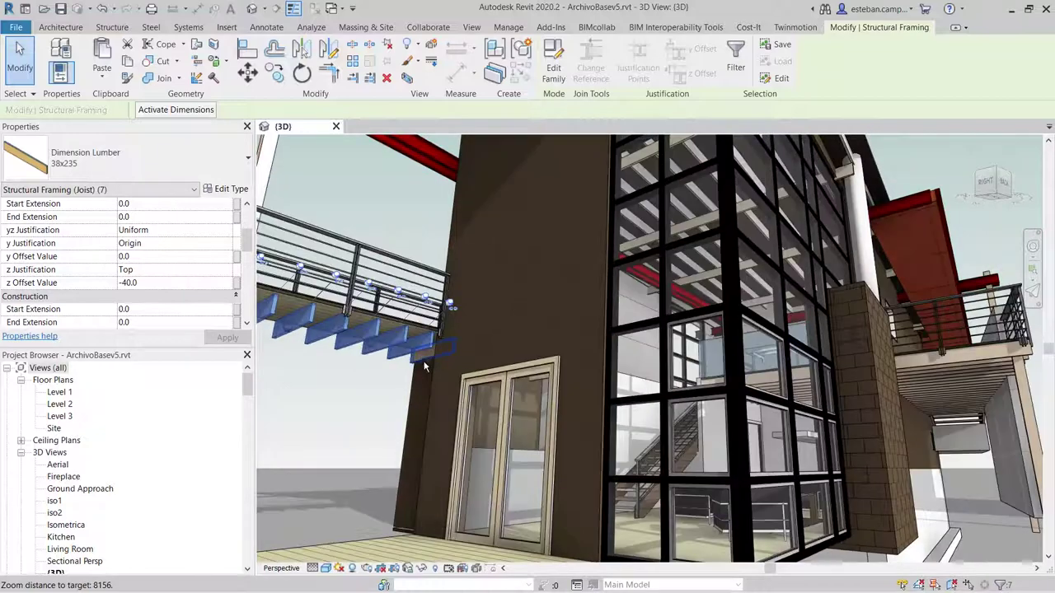
{"action": "scroll", "coordinate": [393, 377], "scroll_direction": "down", "scroll_amount": 2}
{"action": "scroll", "coordinate": [392, 378], "scroll_direction": "down", "scroll_amount": 3}
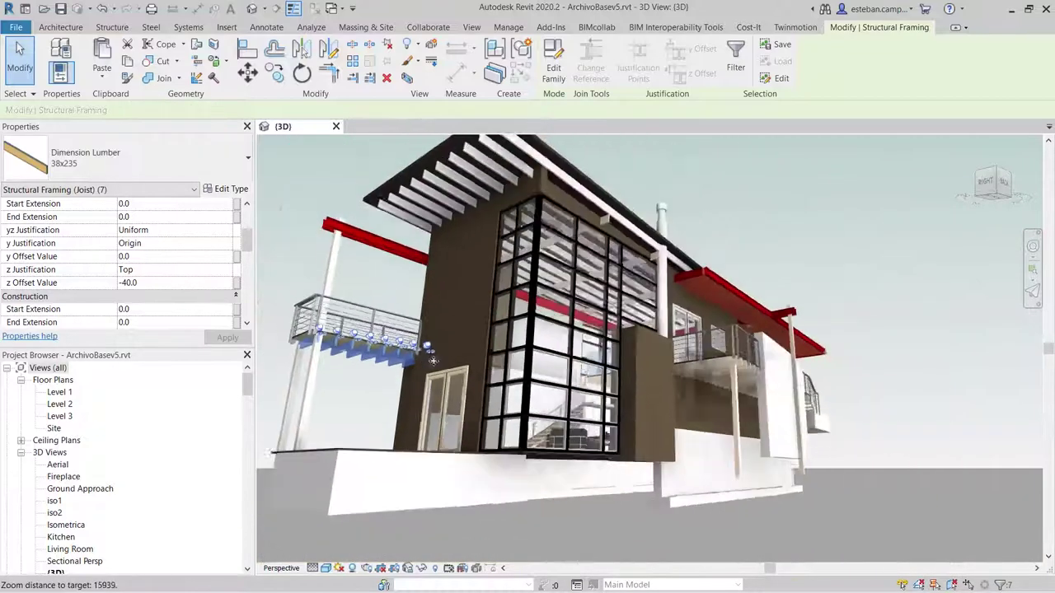
{"action": "scroll", "coordinate": [393, 377], "scroll_direction": "down", "scroll_amount": 2}
{"action": "scroll", "coordinate": [392, 377], "scroll_direction": "down", "scroll_amount": 1}
{"action": "scroll", "coordinate": [216, 290], "scroll_direction": "down", "scroll_amount": 3}
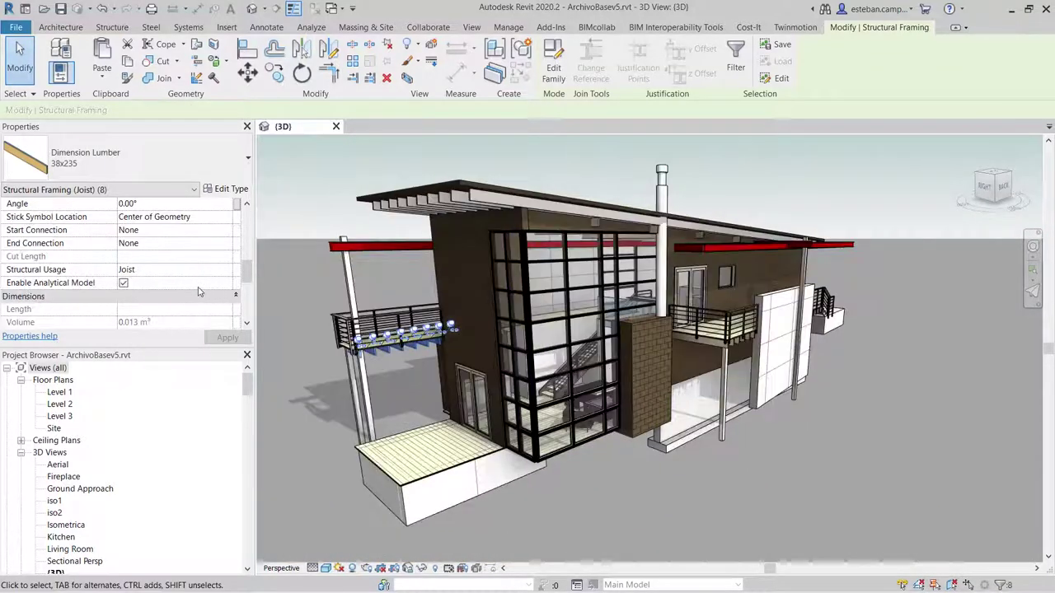
{"action": "scroll", "coordinate": [221, 280], "scroll_direction": "down", "scroll_amount": 3}
{"action": "scroll", "coordinate": [174, 290], "scroll_direction": "down", "scroll_amount": 3}
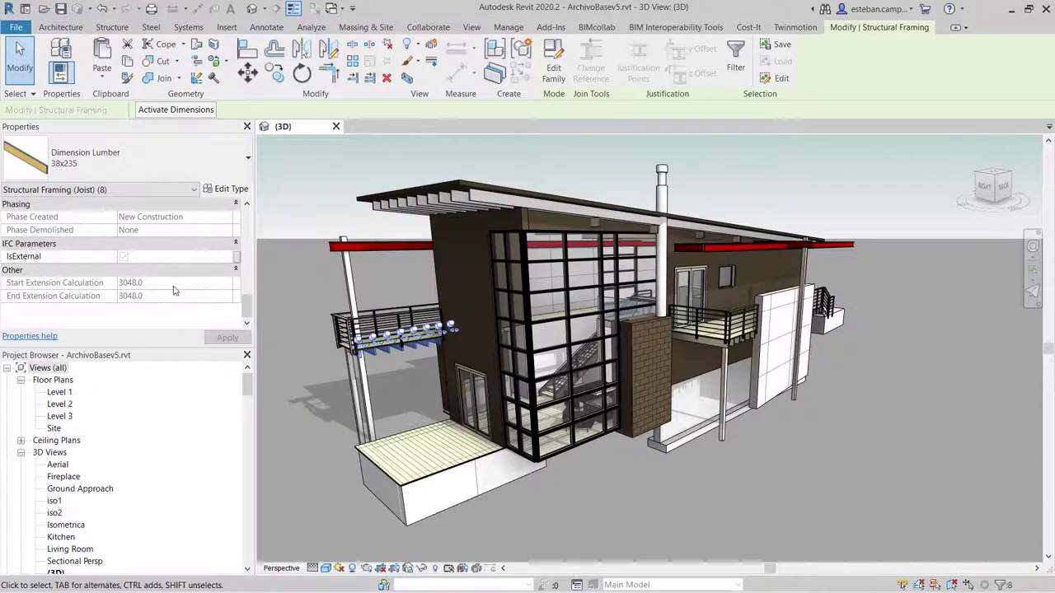
{"action": "left_click", "coordinate": [123, 258]}
{"action": "left_click", "coordinate": [652, 506]}
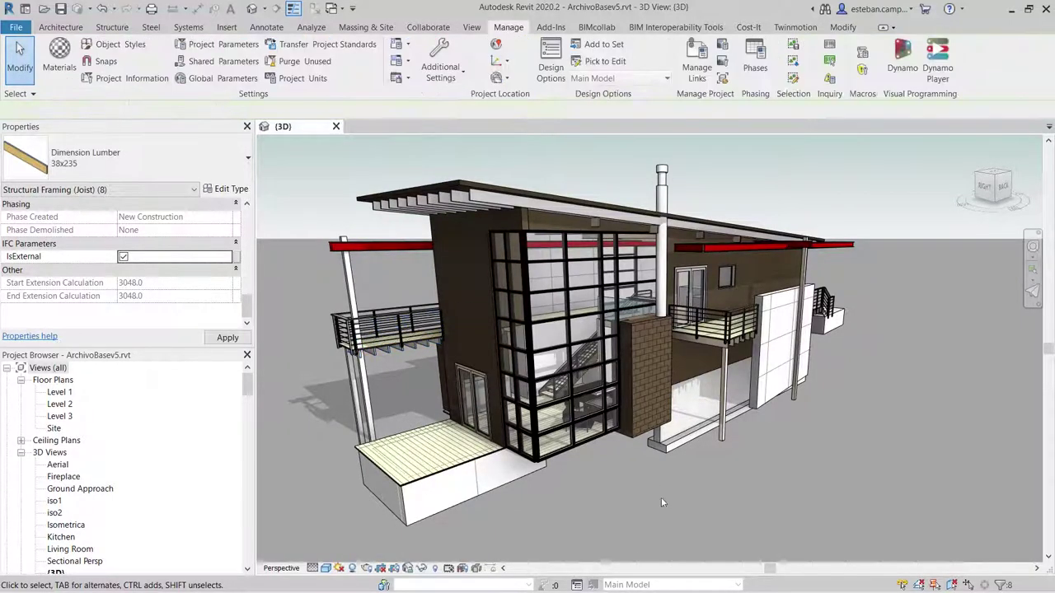
Export the model to IFC again, overwriting the existing ArchivoBasev5.ifc
{"action": "left_click", "coordinate": [18, 29]}
{"action": "mouse_move", "coordinate": [48, 246]}
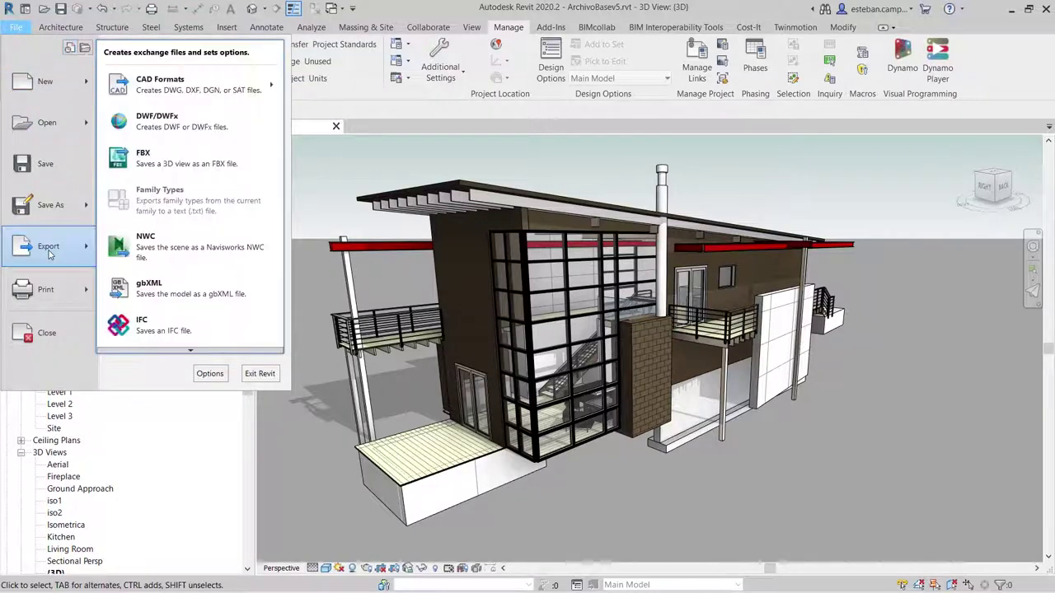
{"action": "left_click", "coordinate": [186, 330]}
{"action": "left_click", "coordinate": [679, 386]}
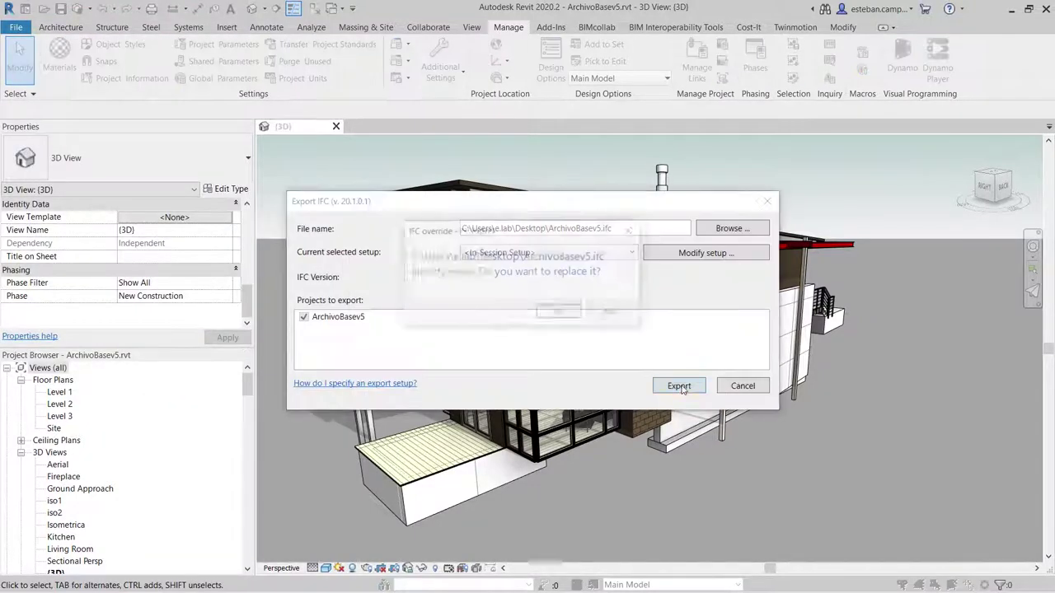
{"action": "left_click", "coordinate": [555, 313]}
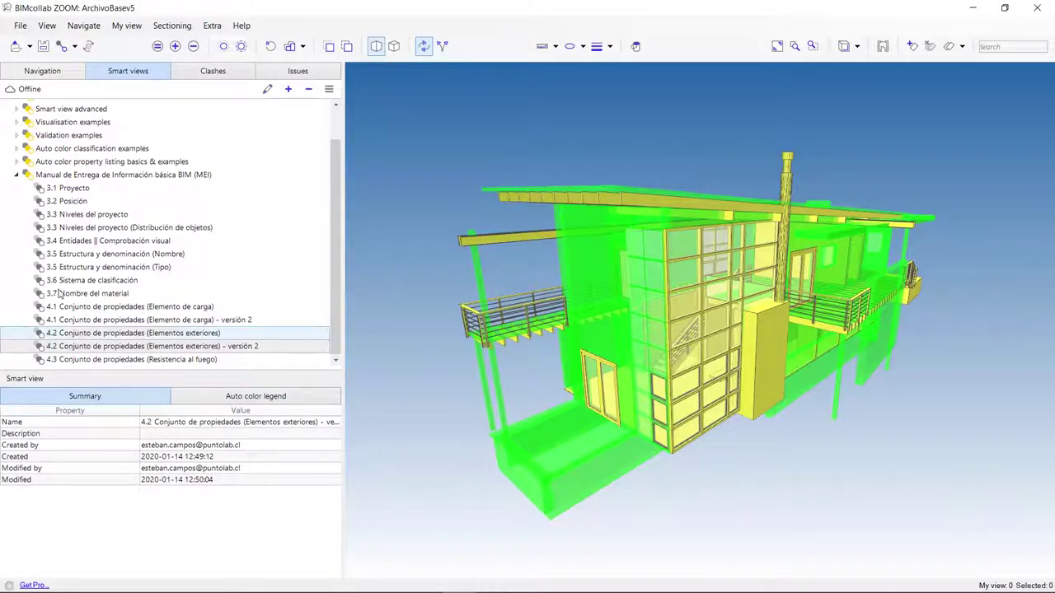
Reload ArchivoBasev5 in ZOOM from the newly exported IFC
{"action": "left_click", "coordinate": [46, 72]}
{"action": "left_click", "coordinate": [41, 107]}
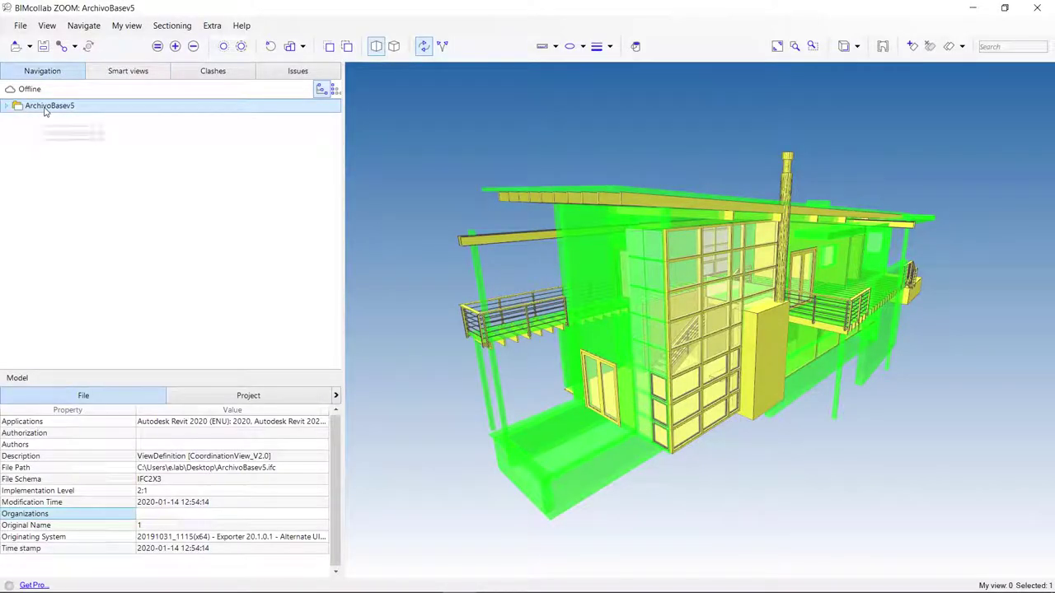
{"action": "right_click", "coordinate": [46, 109]}
{"action": "left_click", "coordinate": [107, 287]}
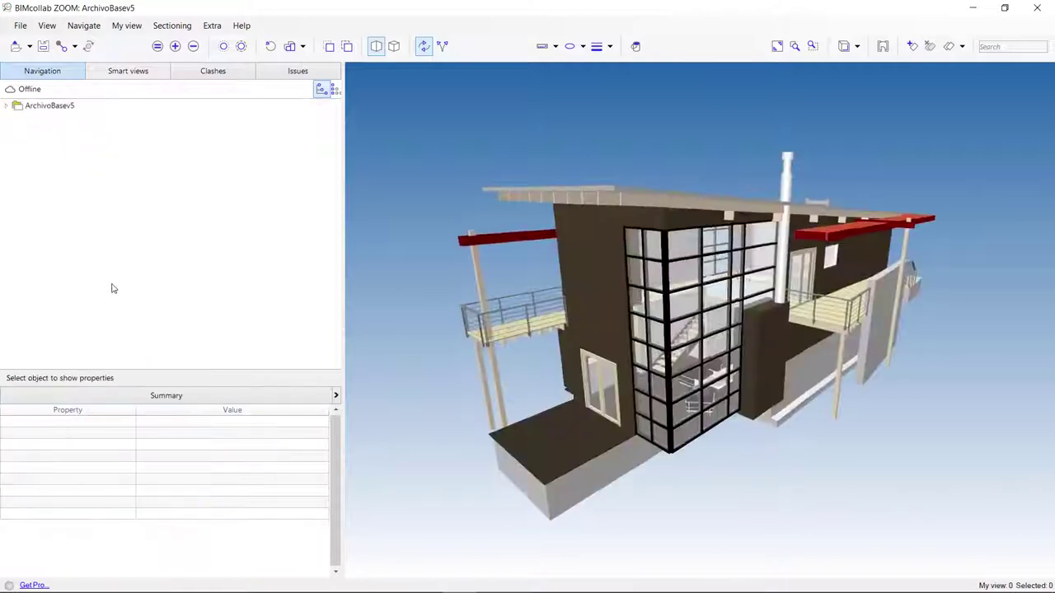
Apply the 4.2 Elementos exteriores versión 2 smart view and orbit to check the railings and joists
{"action": "left_click", "coordinate": [115, 72]}
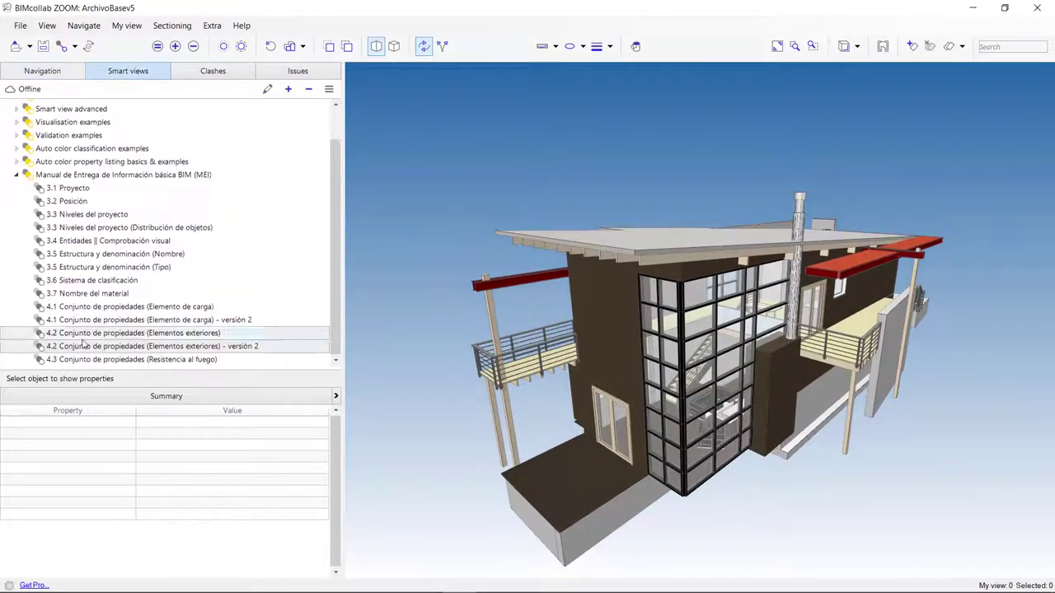
{"action": "left_click", "coordinate": [165, 347]}
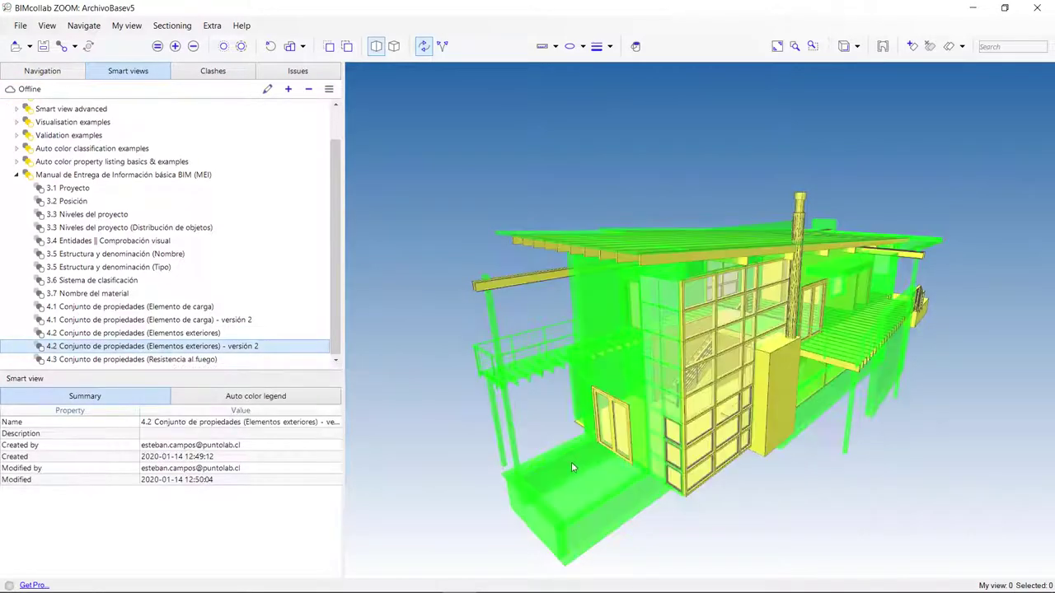
{"action": "left_click_drag", "start_coordinate": [633, 459], "coordinate": [723, 472]}
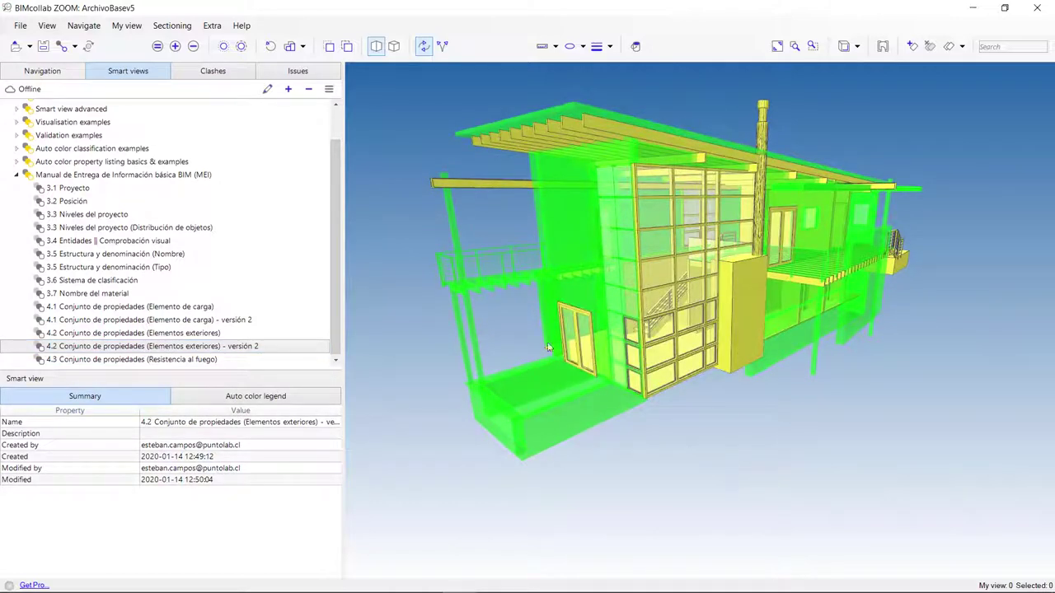